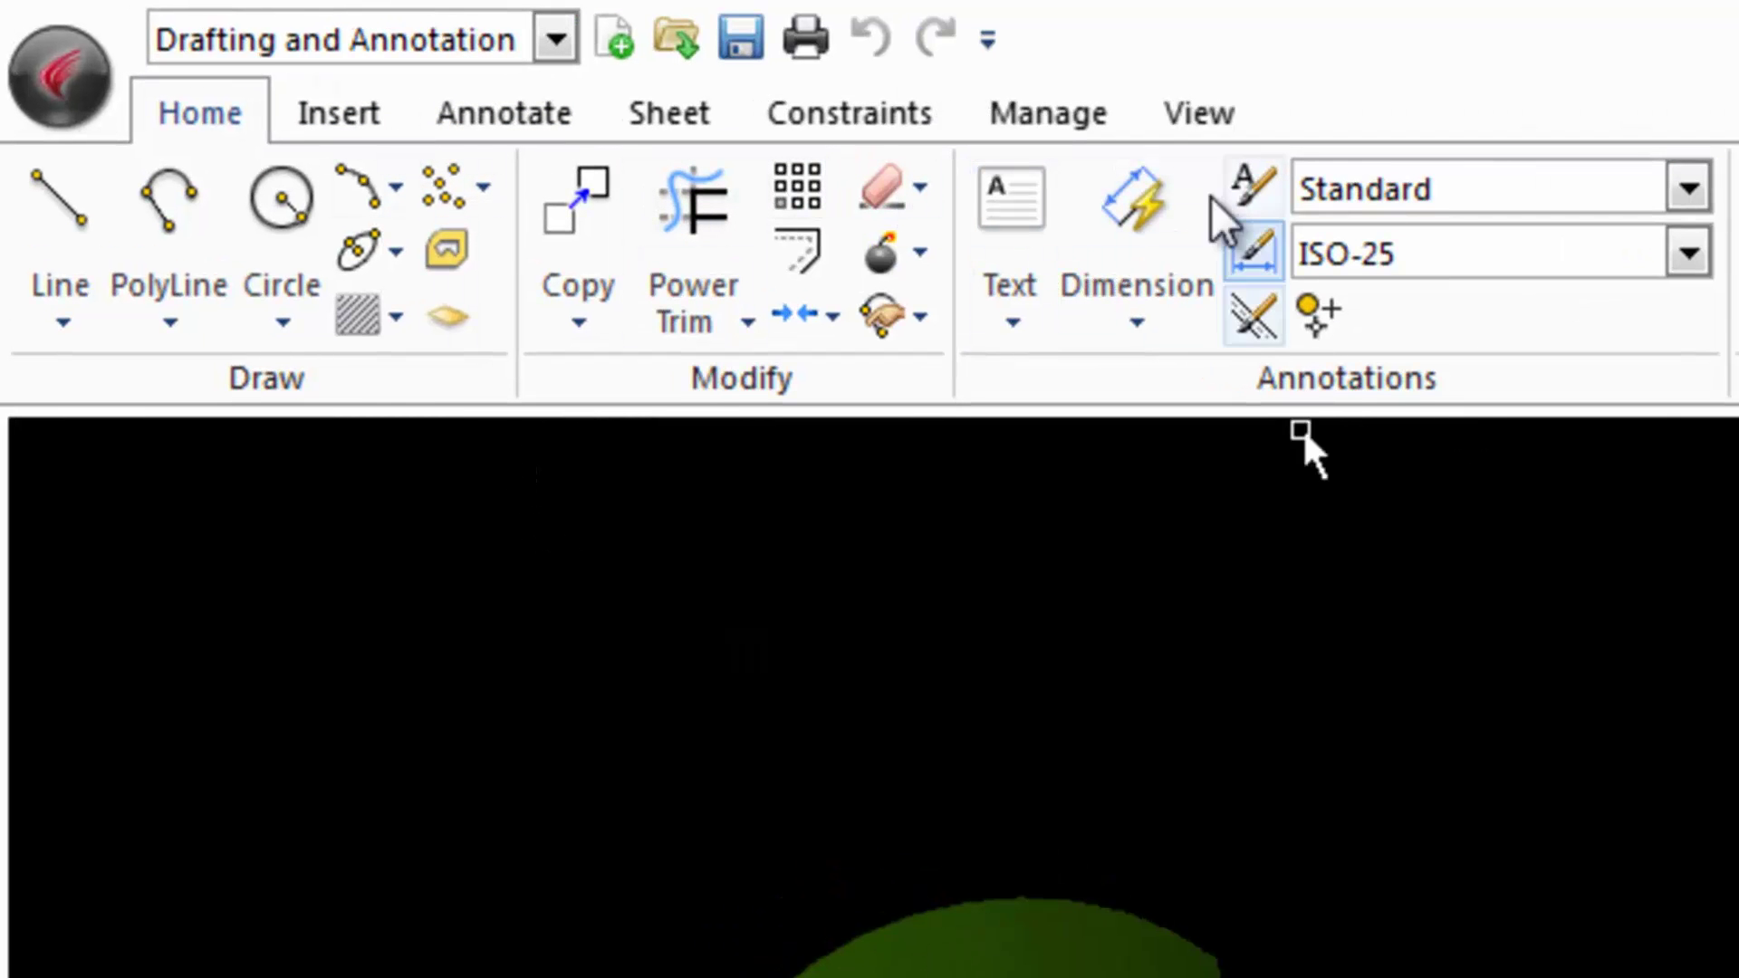
# Open the Customize - Interface dialog from Manage and expand Ribbon > Tabs to list 3D Mouse through View.
pyautogui.click(1068, 123)
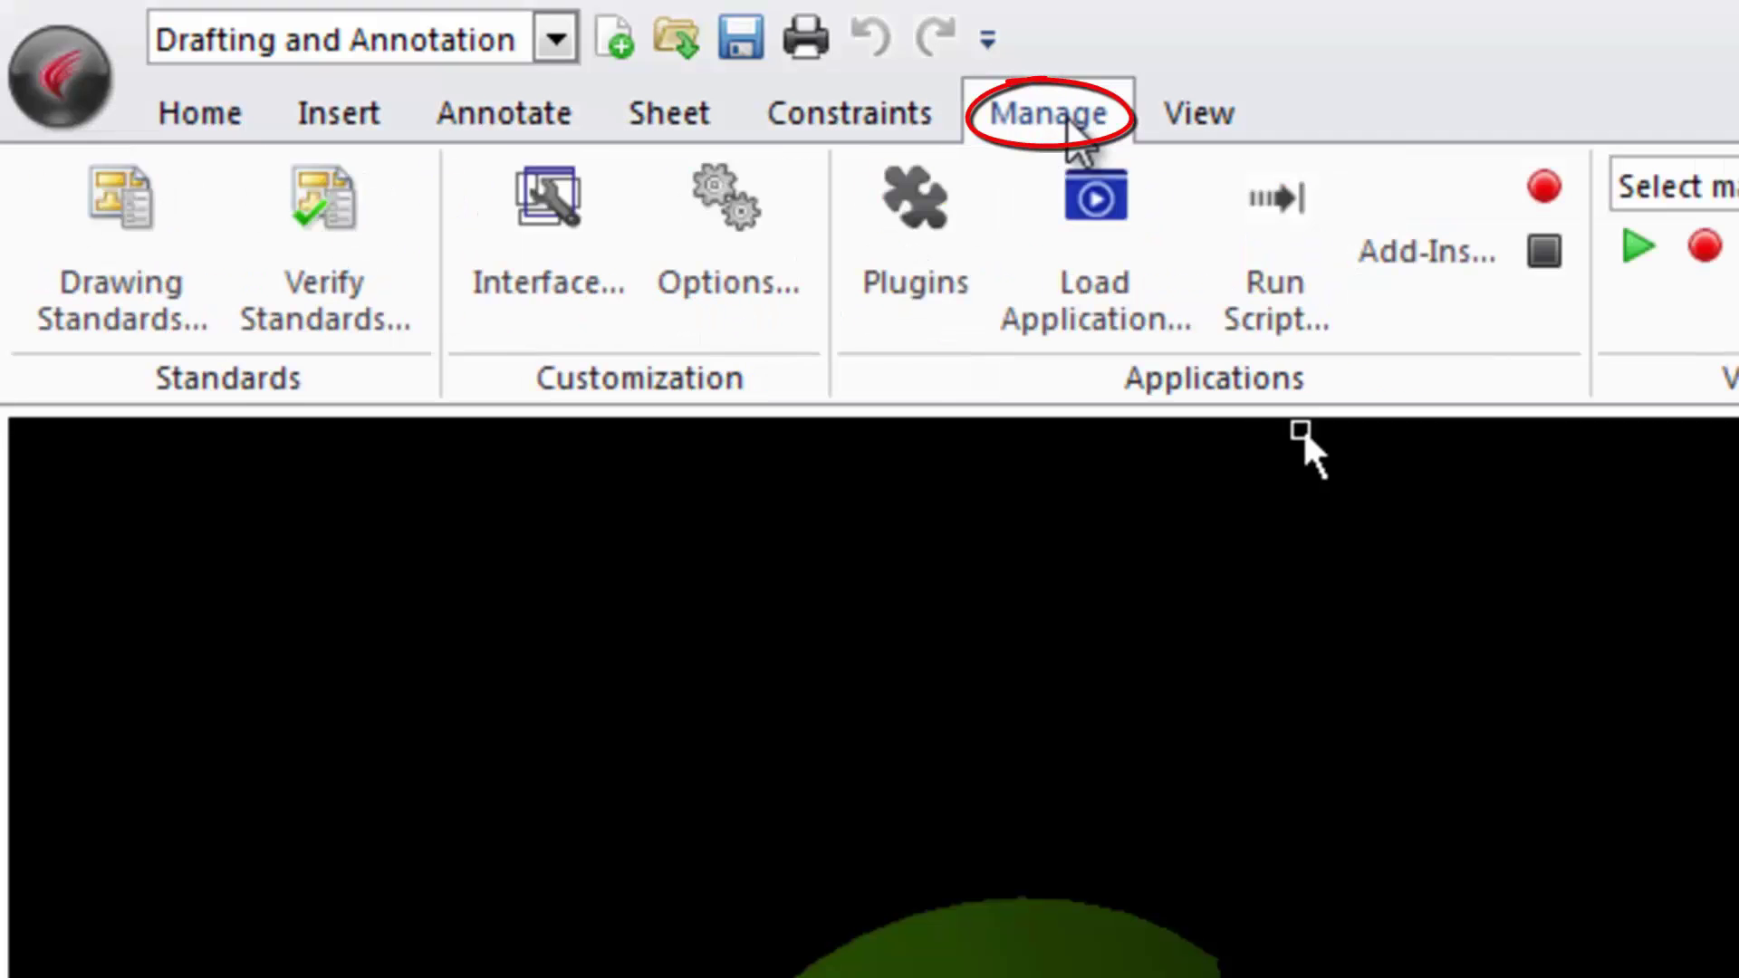
pyautogui.click(548, 245)
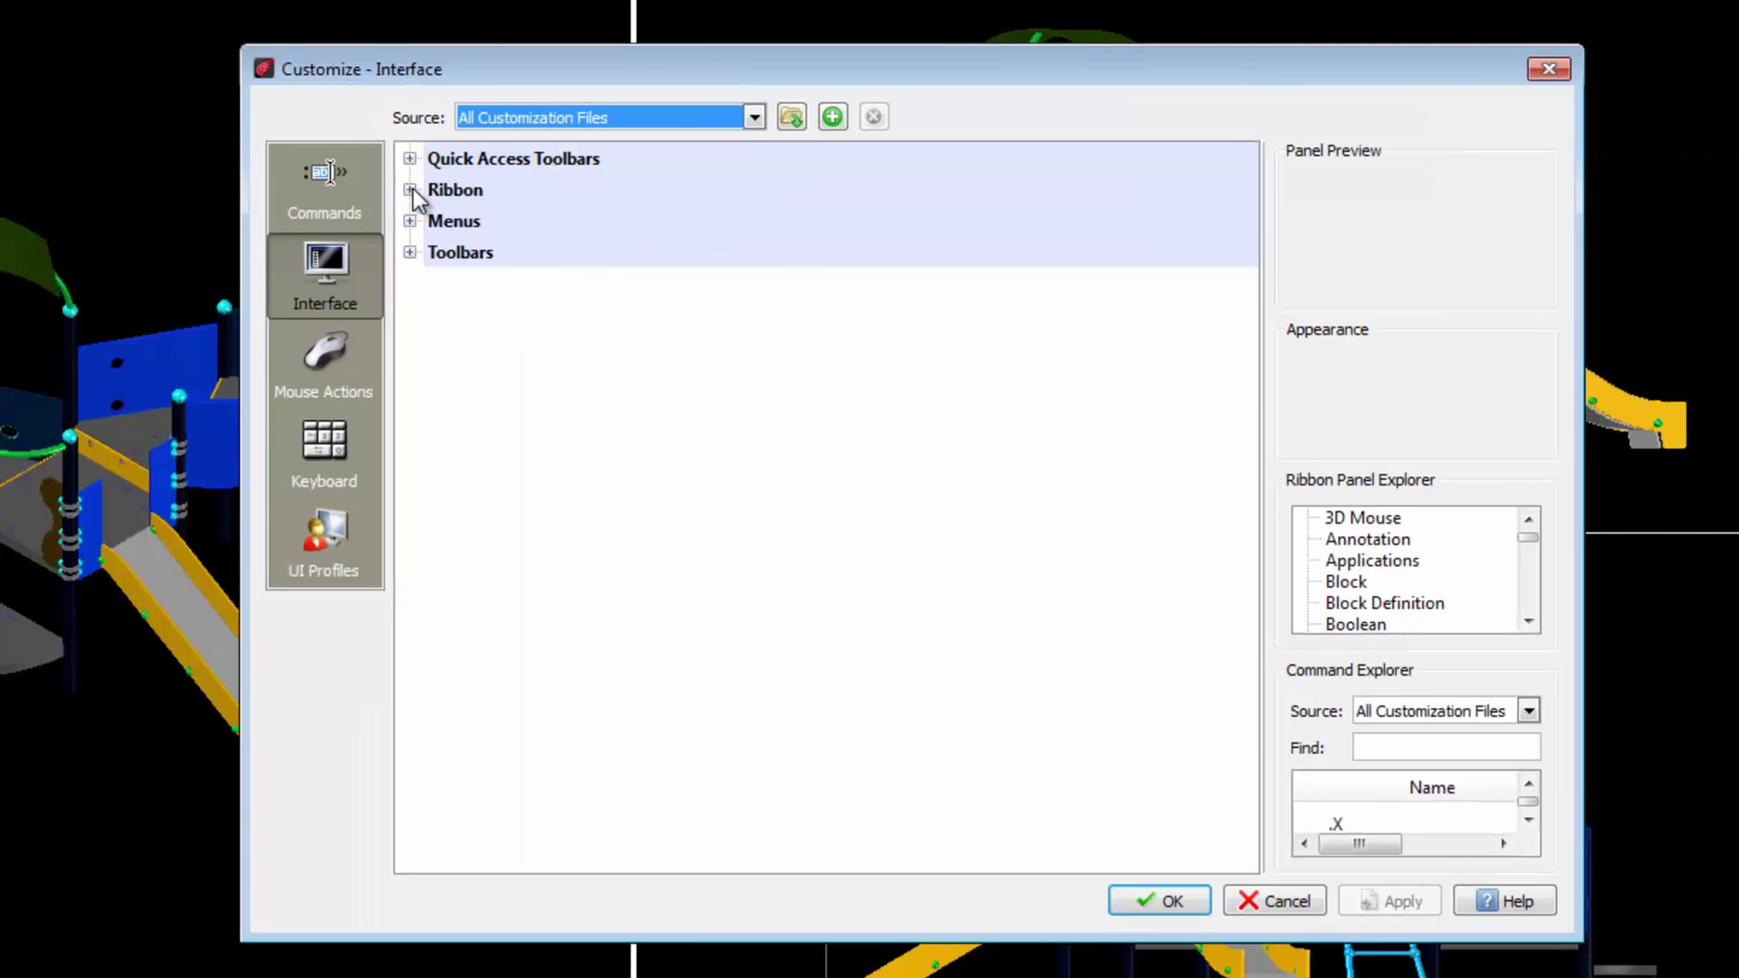
pyautogui.click(411, 189)
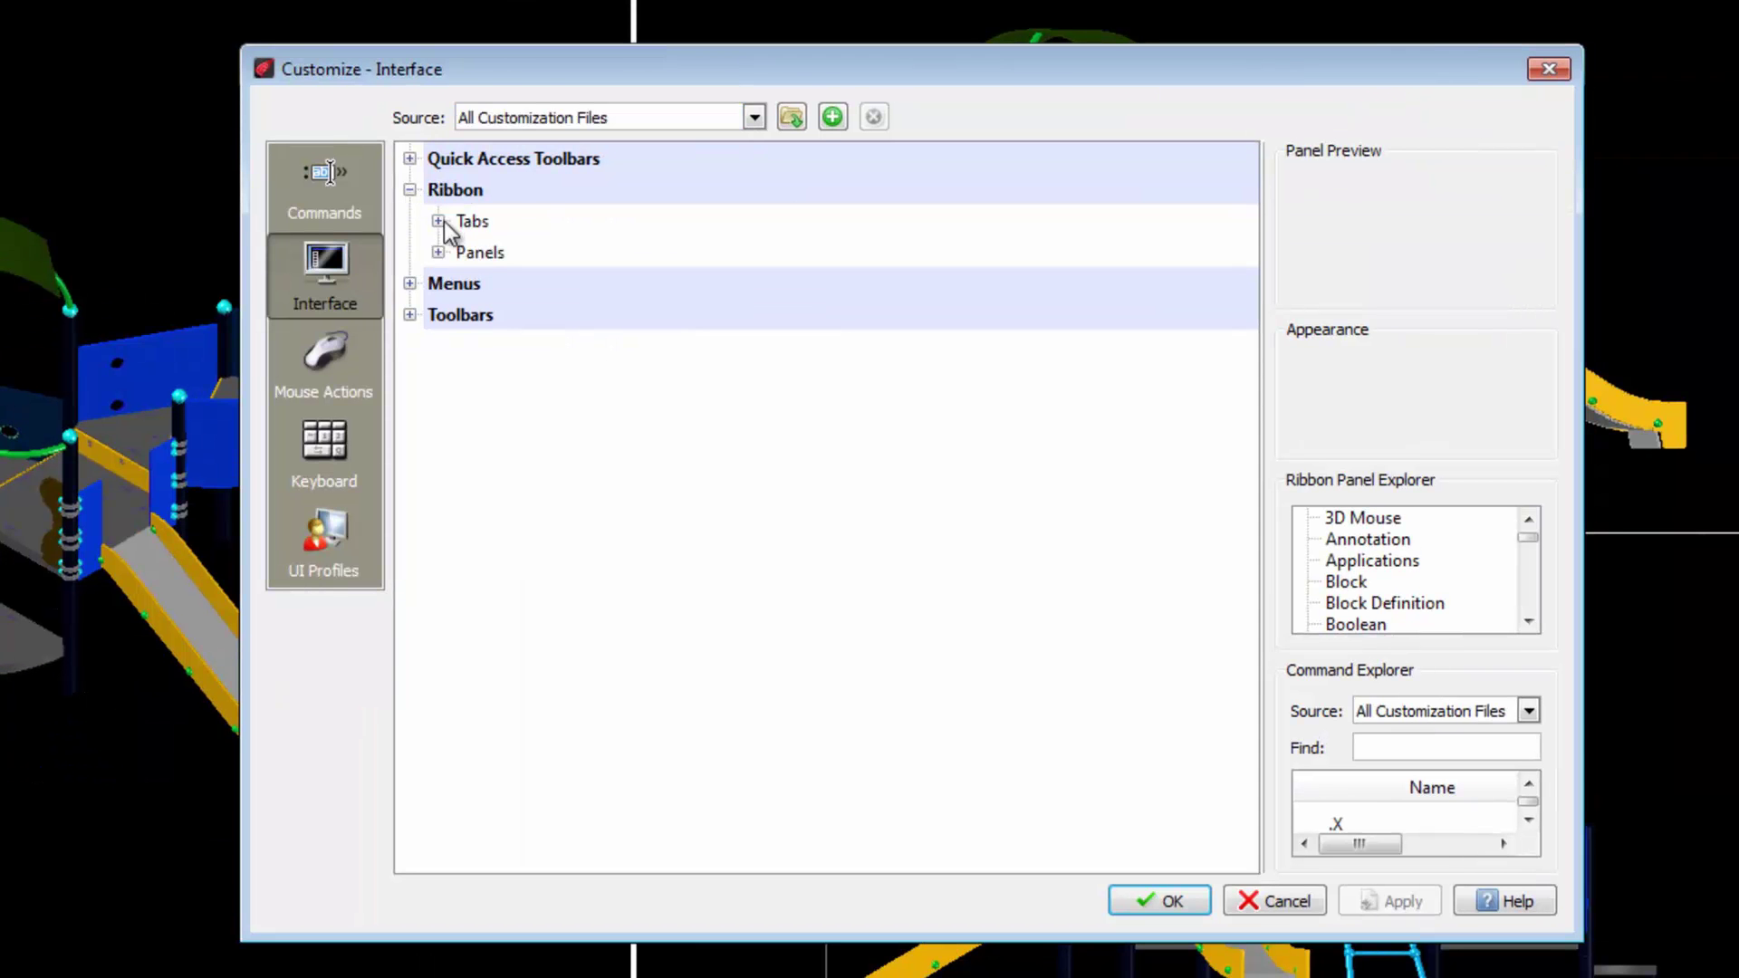
pyautogui.click(438, 221)
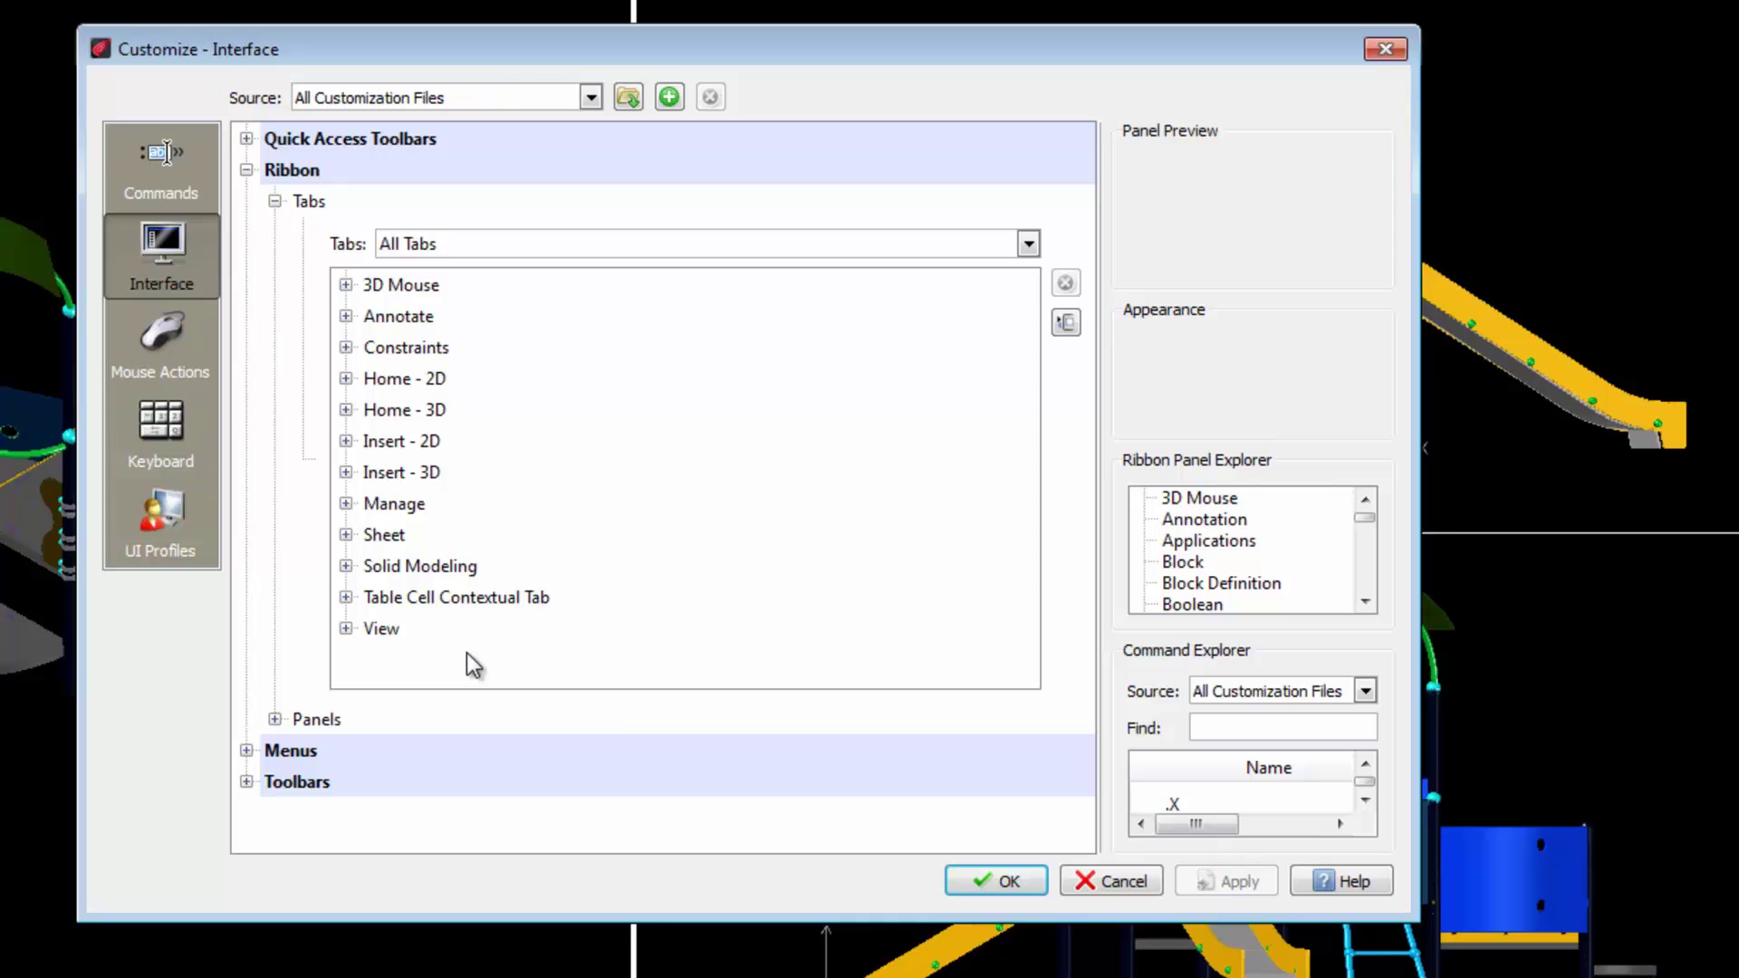
# Create a new ribbon tab after View and name it 'My Tab'.
pyautogui.rightClick(471, 654)
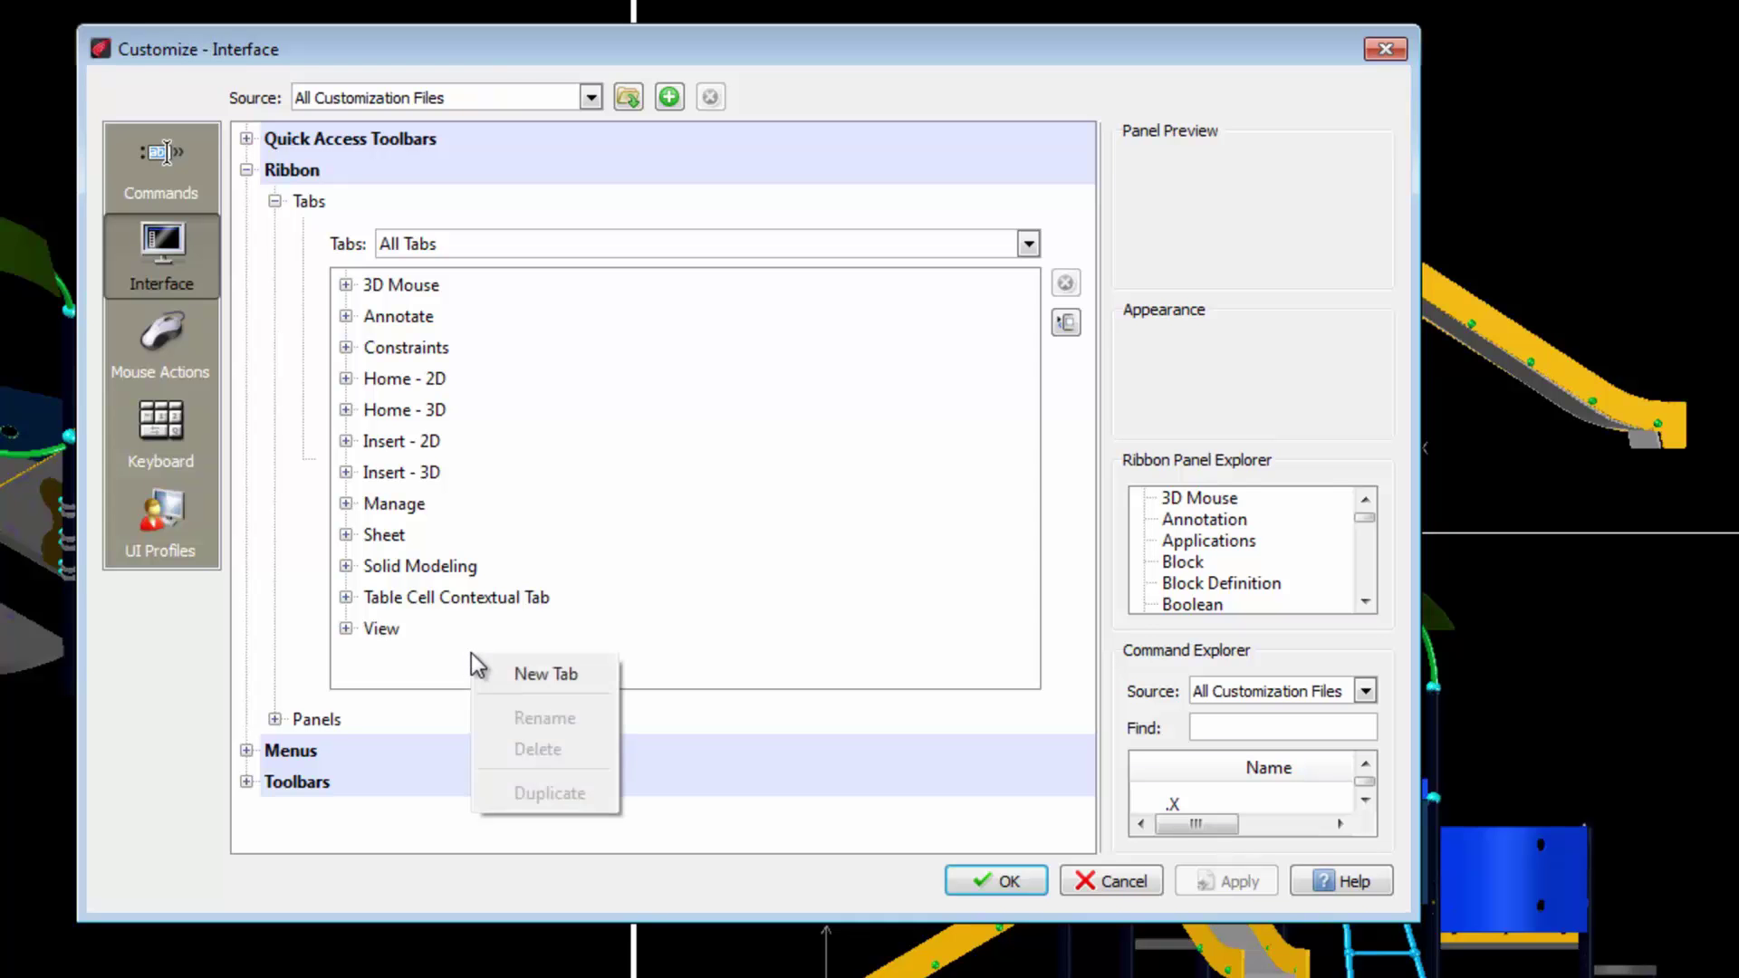
pyautogui.click(549, 675)
pyautogui.click(388, 664)
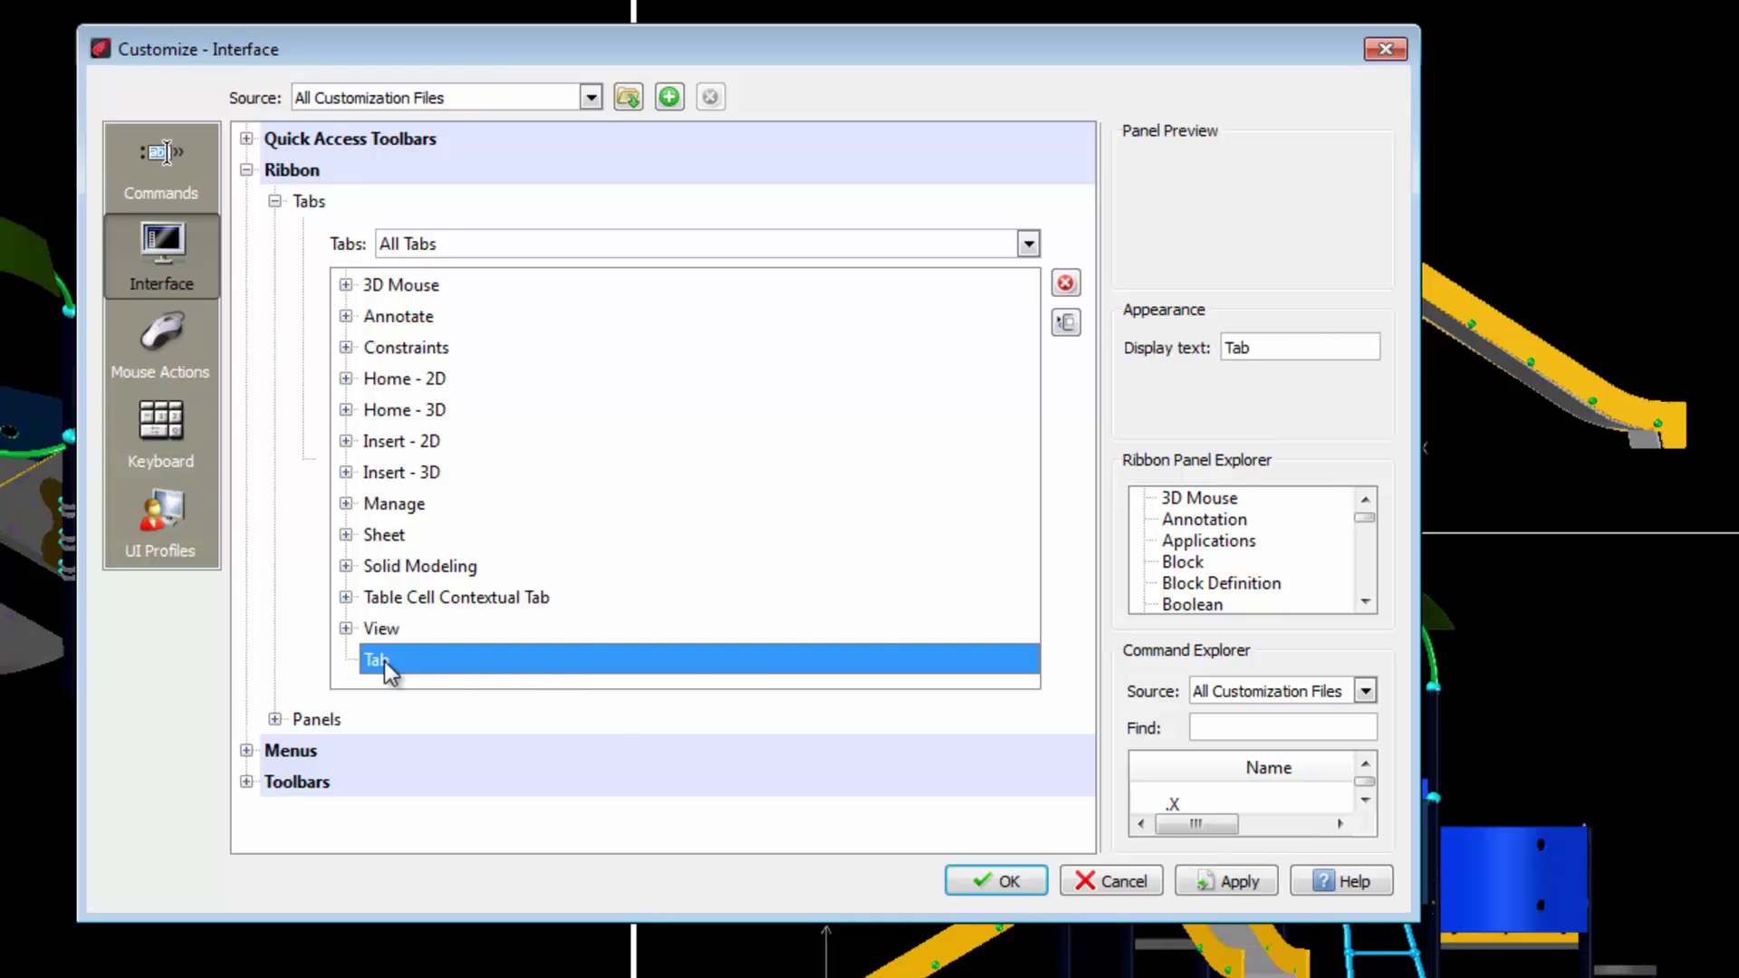
pyautogui.click(387, 665)
pyautogui.write('My T')
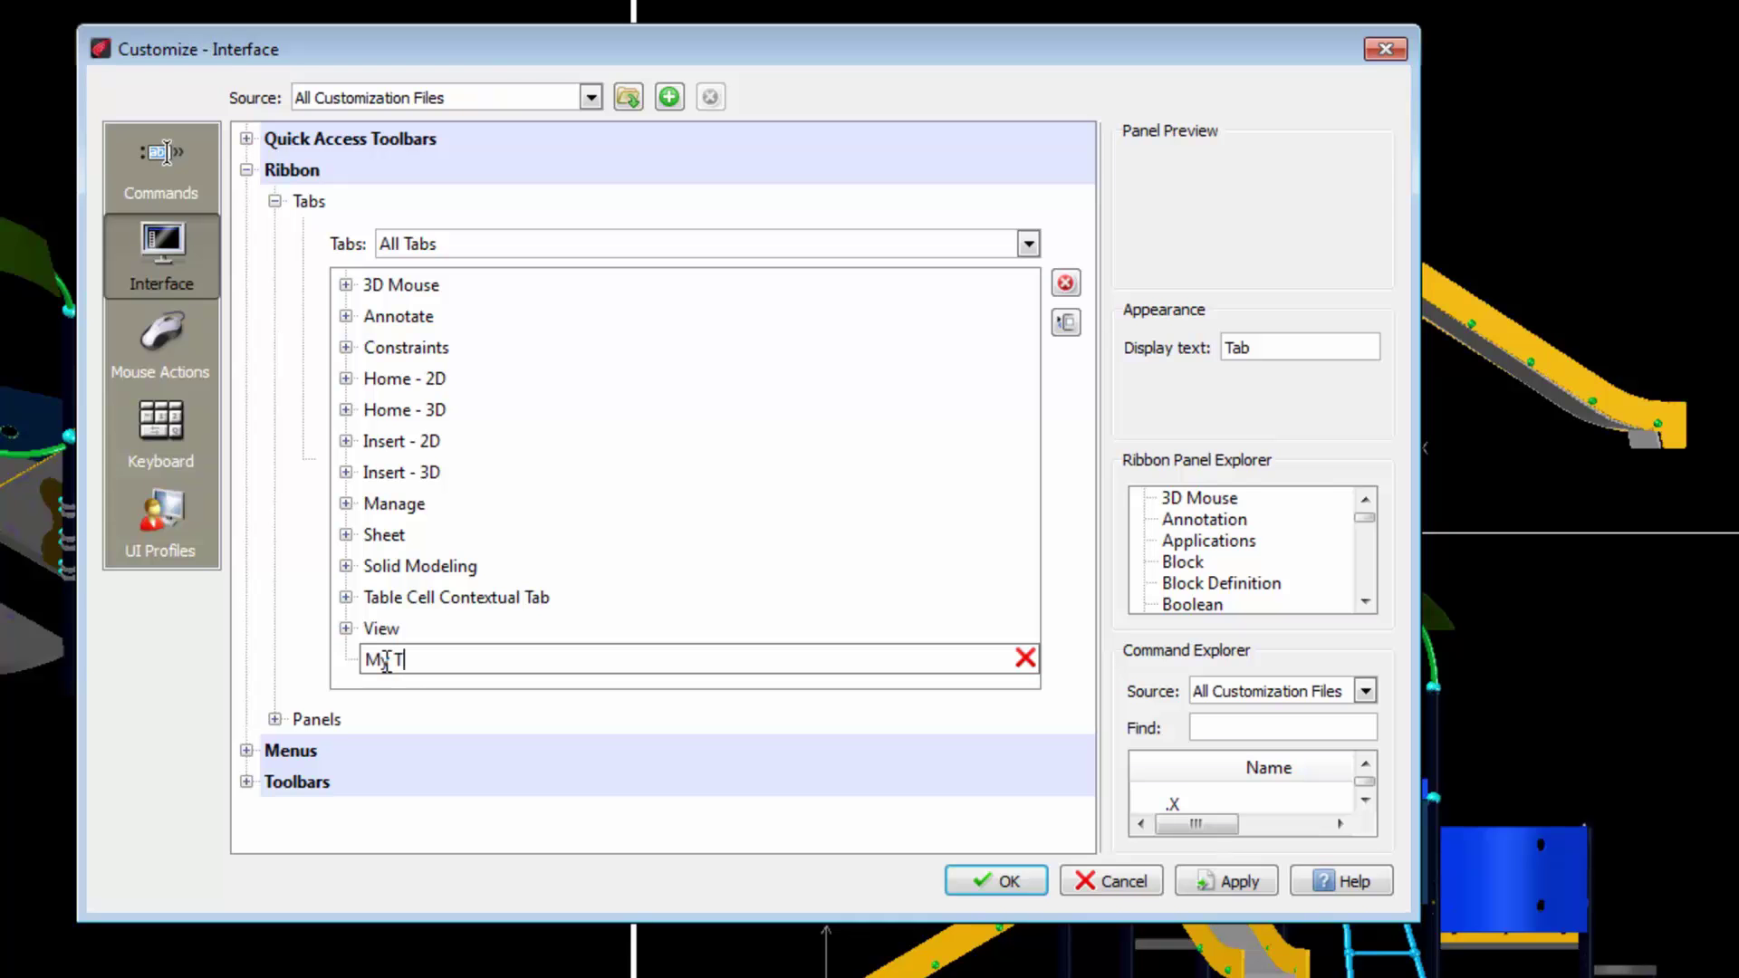
pyautogui.write('ab')
pyautogui.press('Return')
pyautogui.click(453, 659)
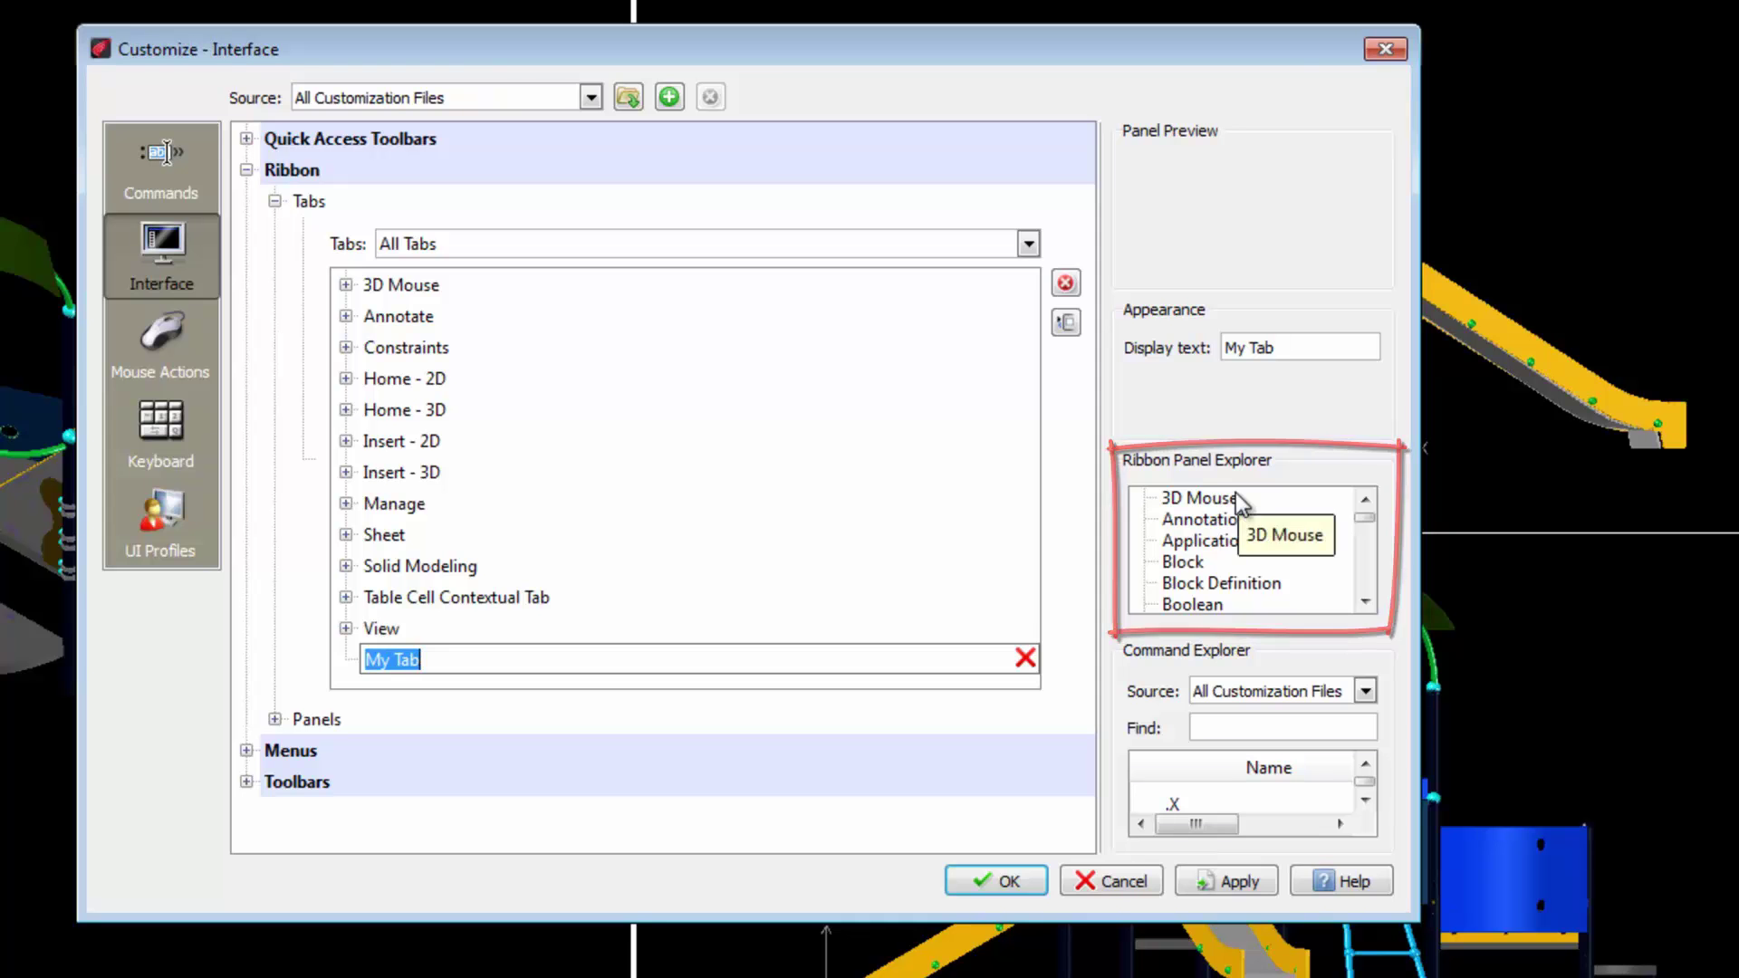
# Drag the Boolean and Primitive panels from Ribbon Panel Explorer onto My Tab and apply.
pyautogui.click(1279, 606)
pyautogui.moveTo(1219, 580); pyautogui.dragTo(408, 679)
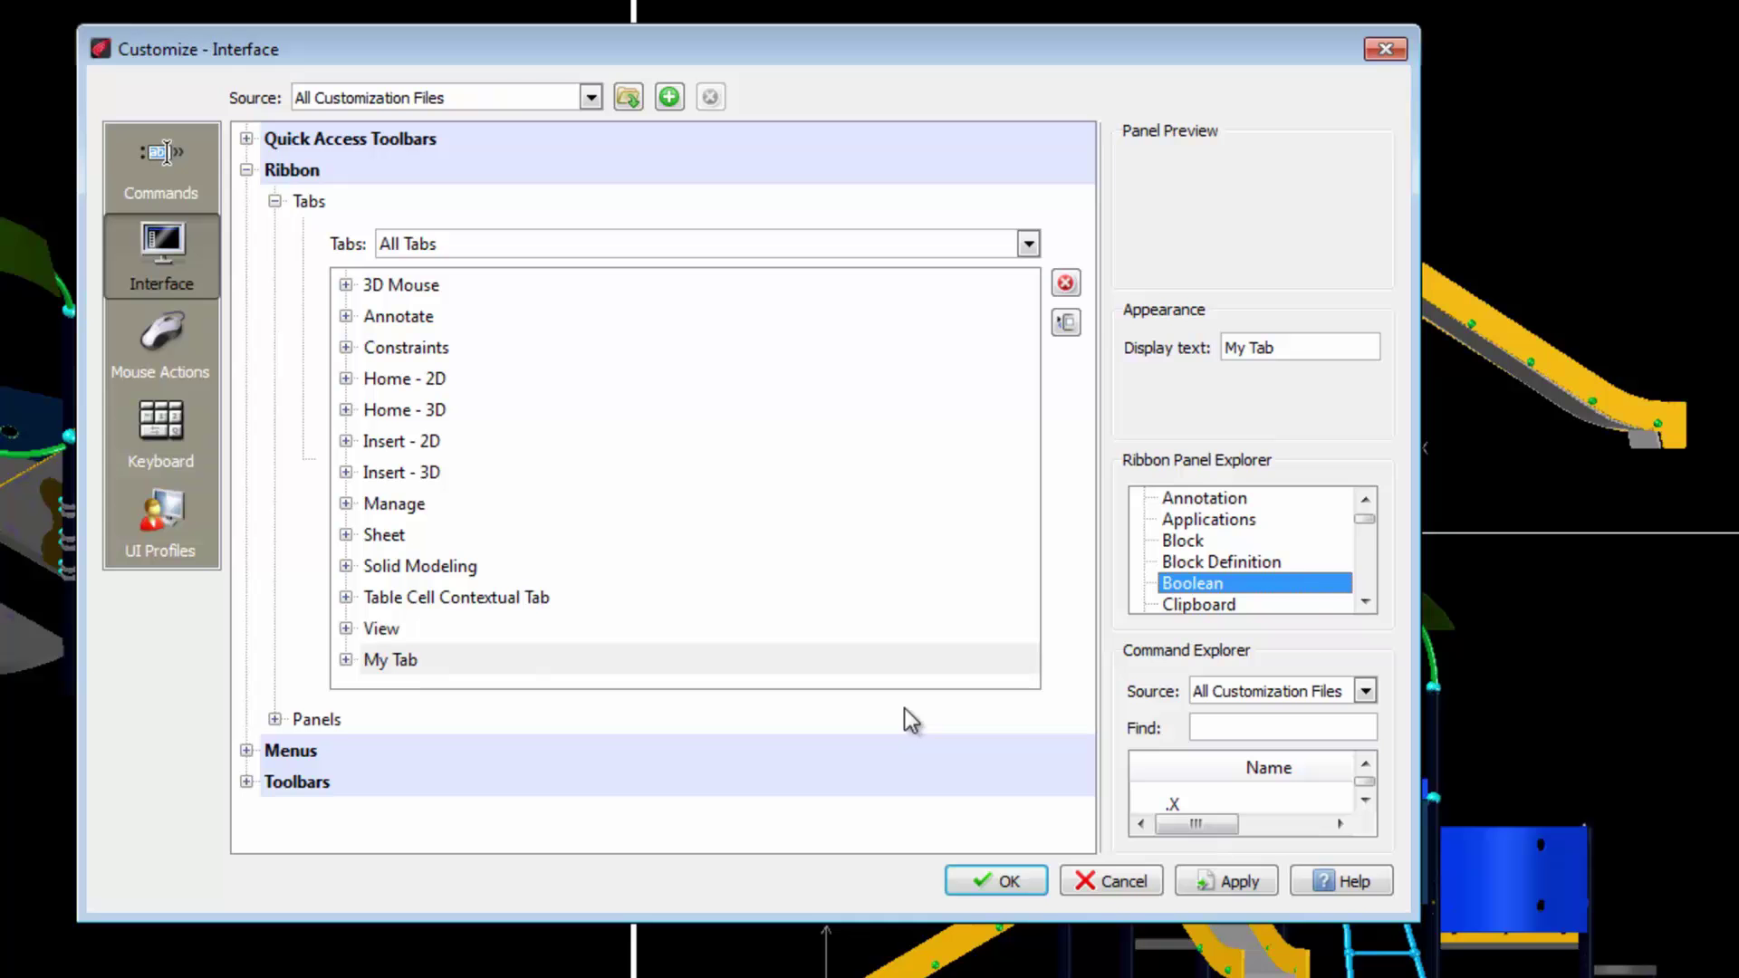
pyautogui.moveTo(1366, 520); pyautogui.dragTo(1367, 557)
pyautogui.moveTo(1213, 519); pyautogui.dragTo(408, 659)
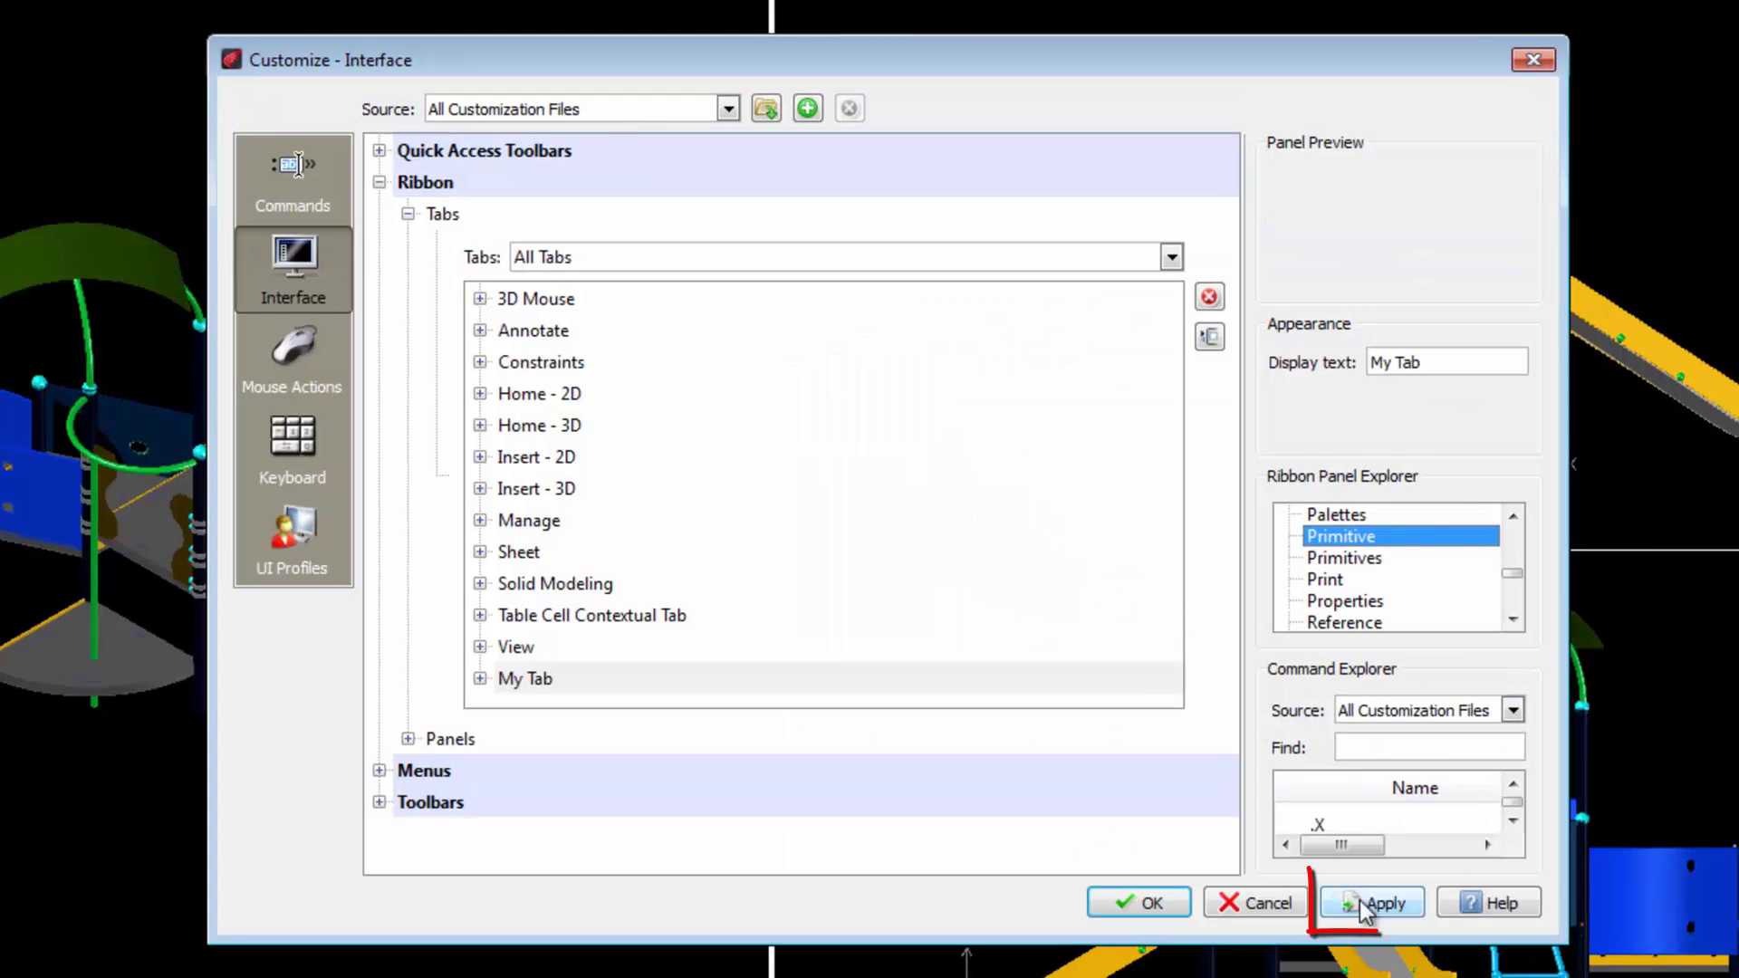
pyautogui.click(1364, 905)
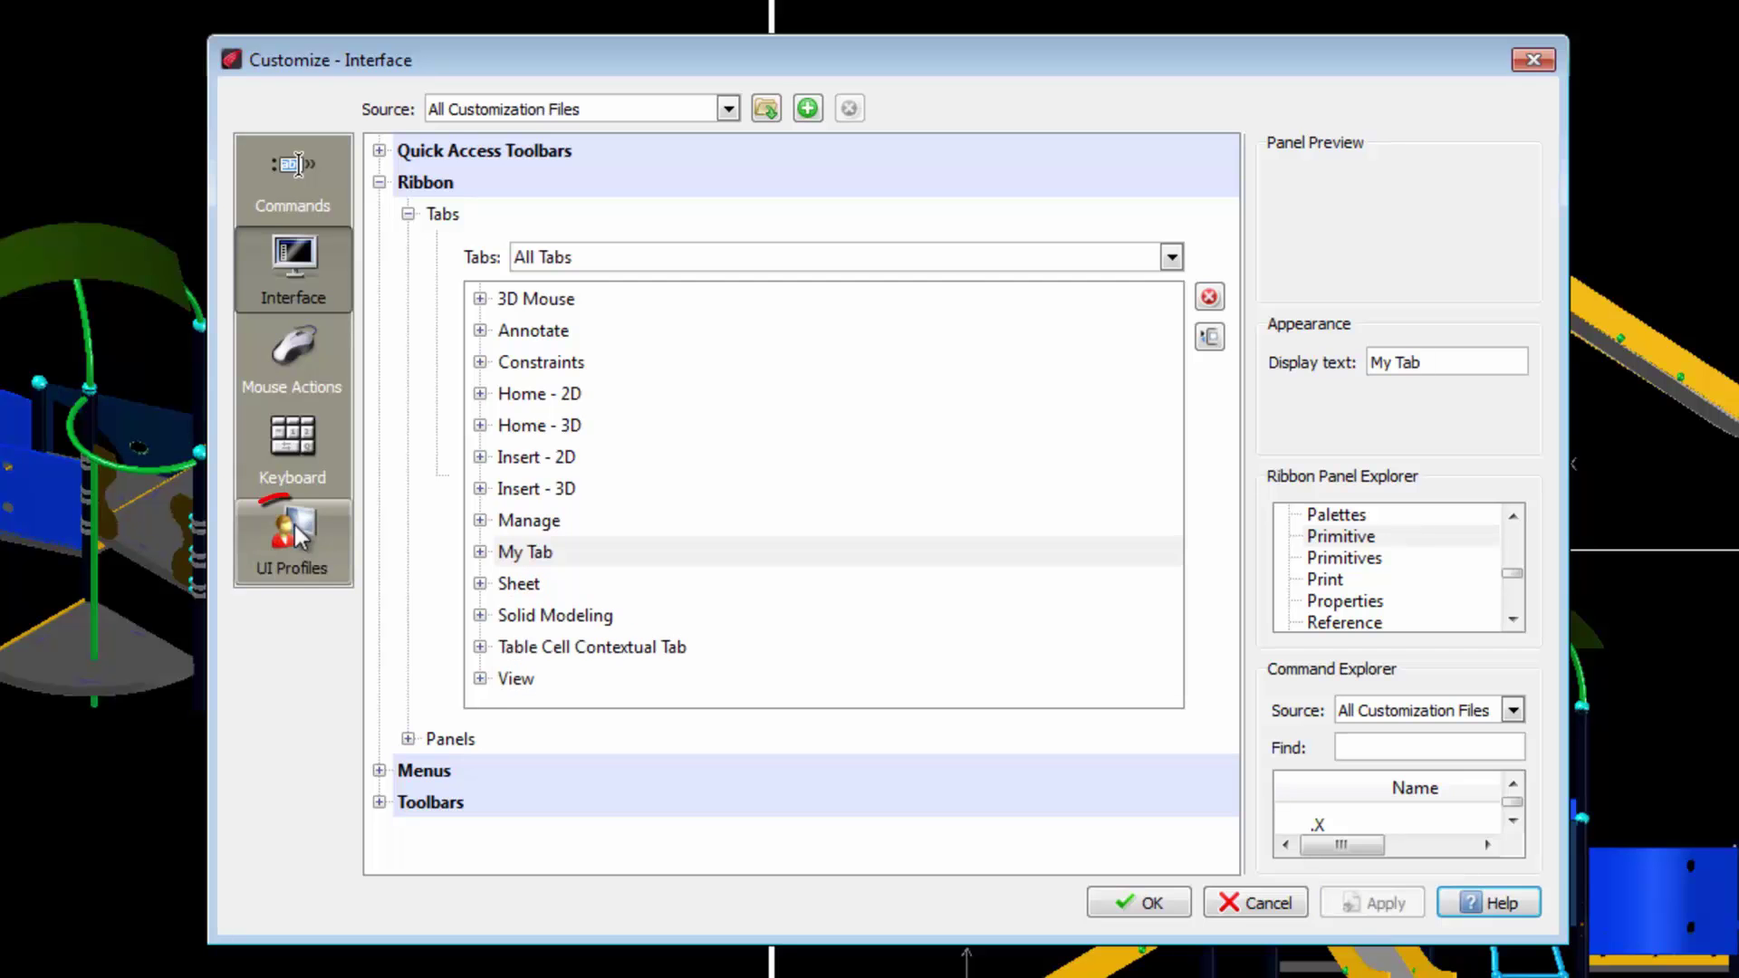
# Add My Tab to the Drafting and Annotation UI profile, between Insert - 2D and Annotate.
pyautogui.click(316, 569)
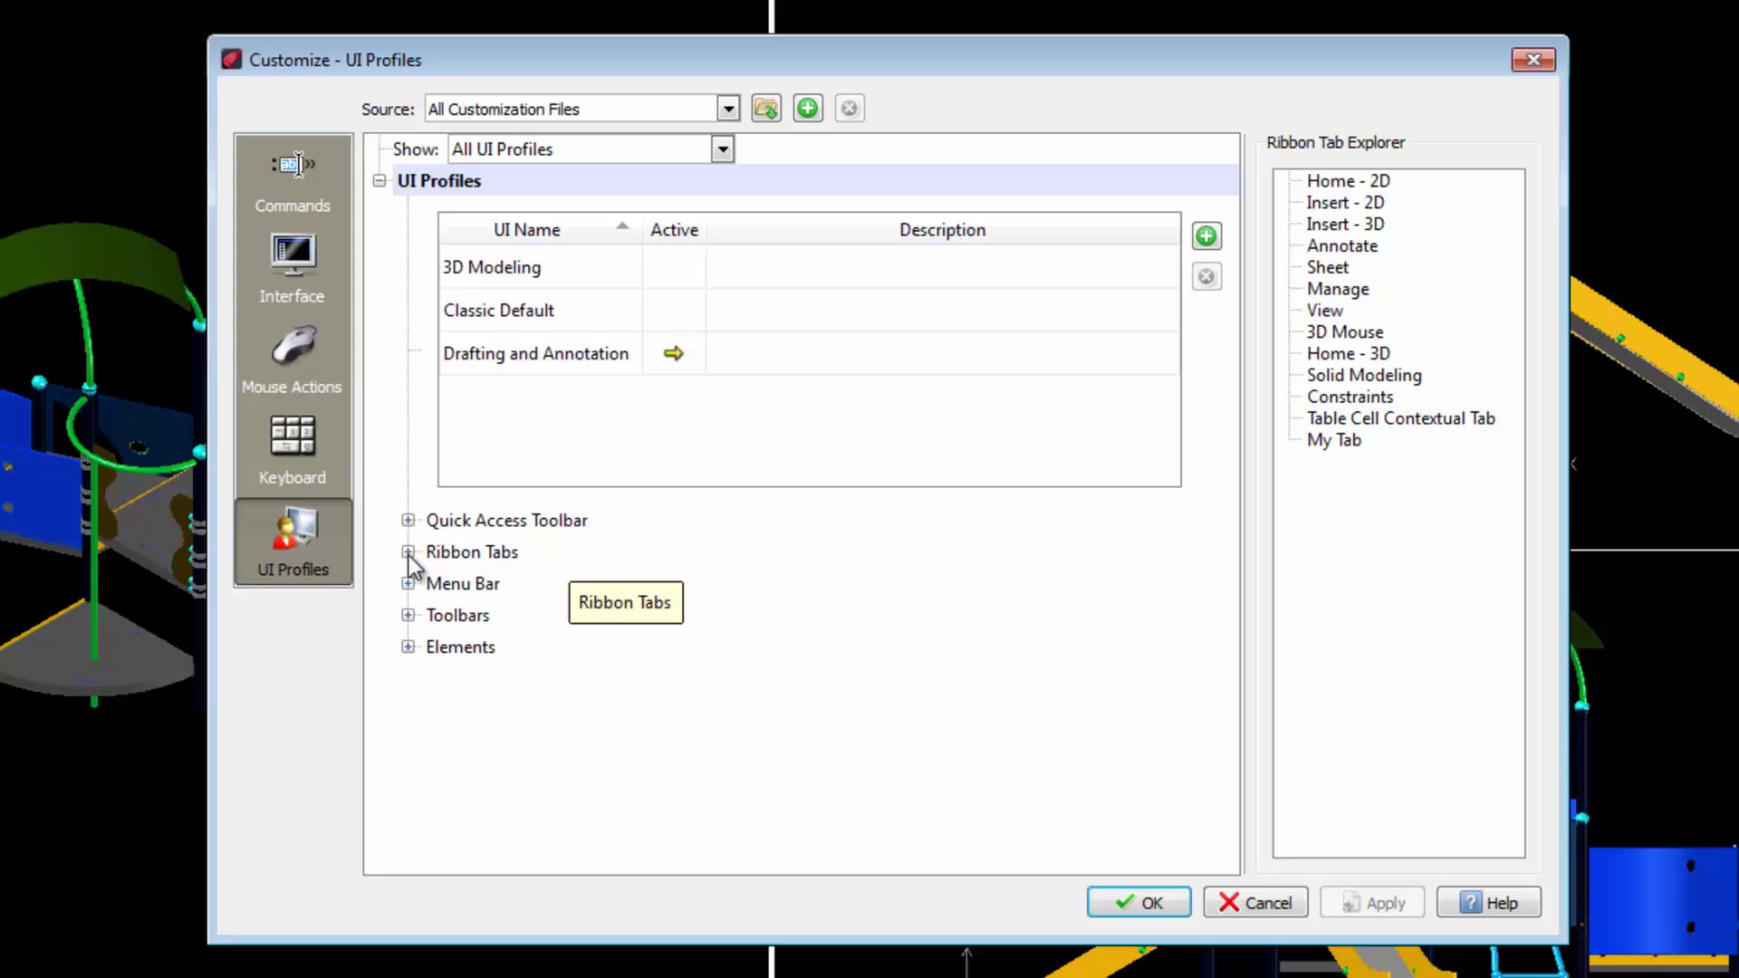
pyautogui.click(408, 552)
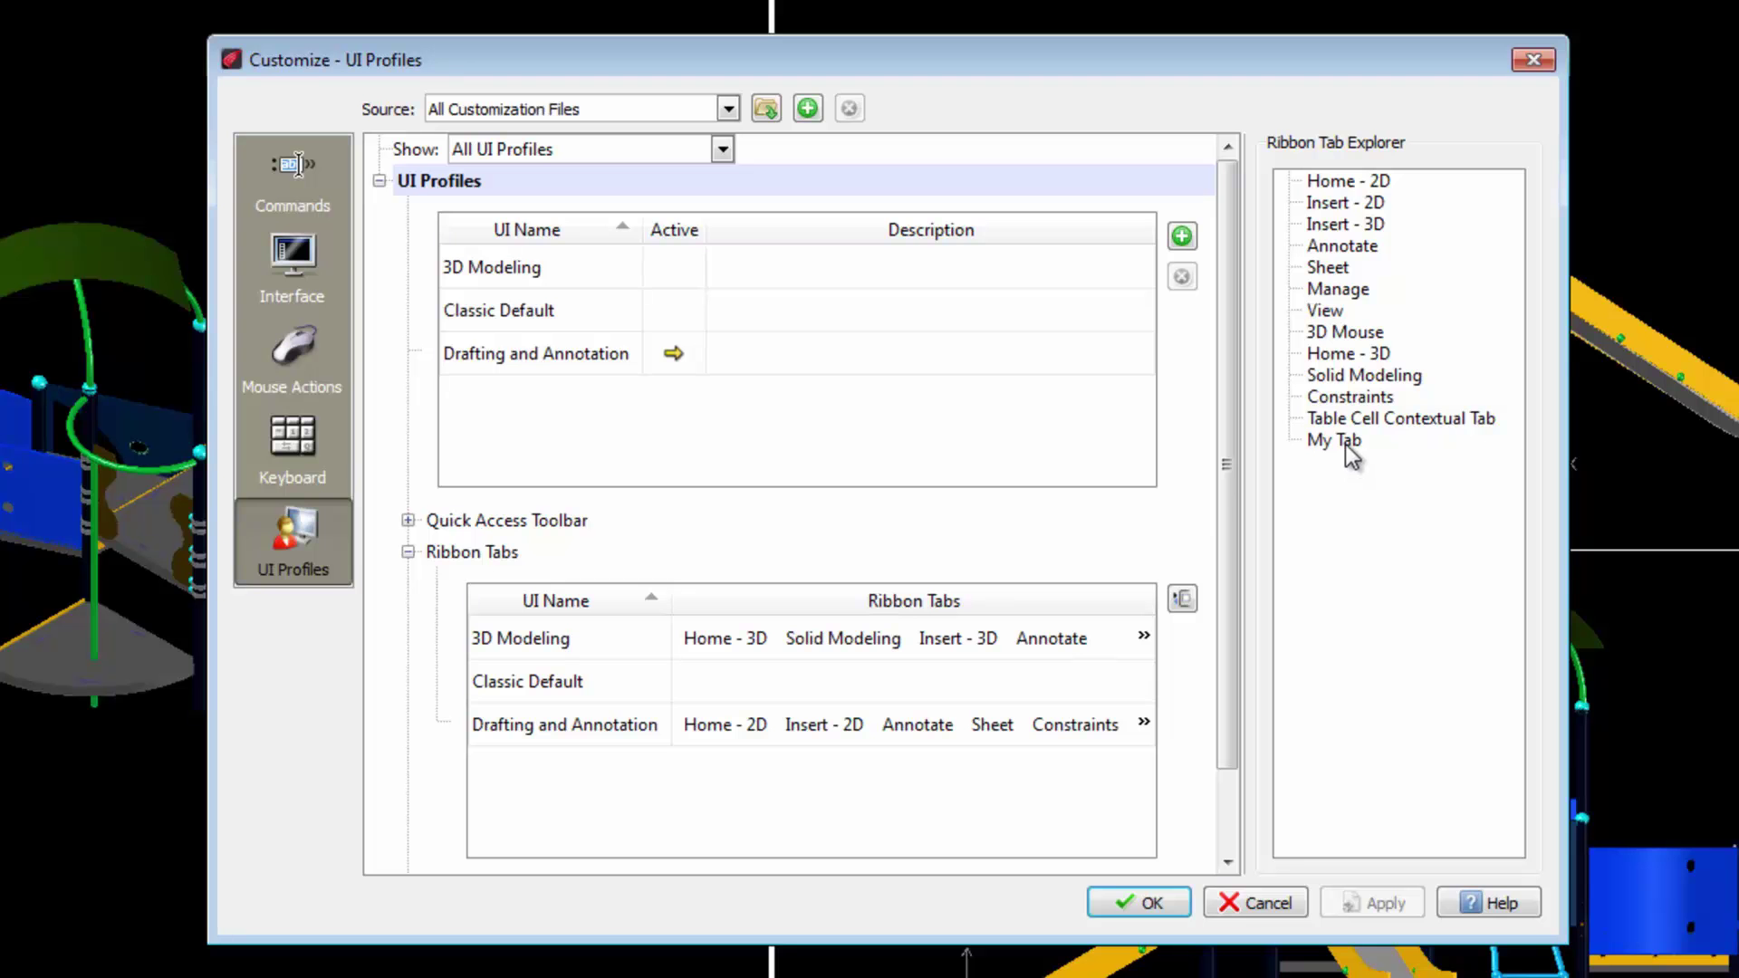
pyautogui.moveTo(1345, 444)
pyautogui.mouseDown()
pyautogui.moveTo(1199, 500)
pyautogui.moveTo(1030, 610)
pyautogui.moveTo(933, 720)
pyautogui.mouseUp()
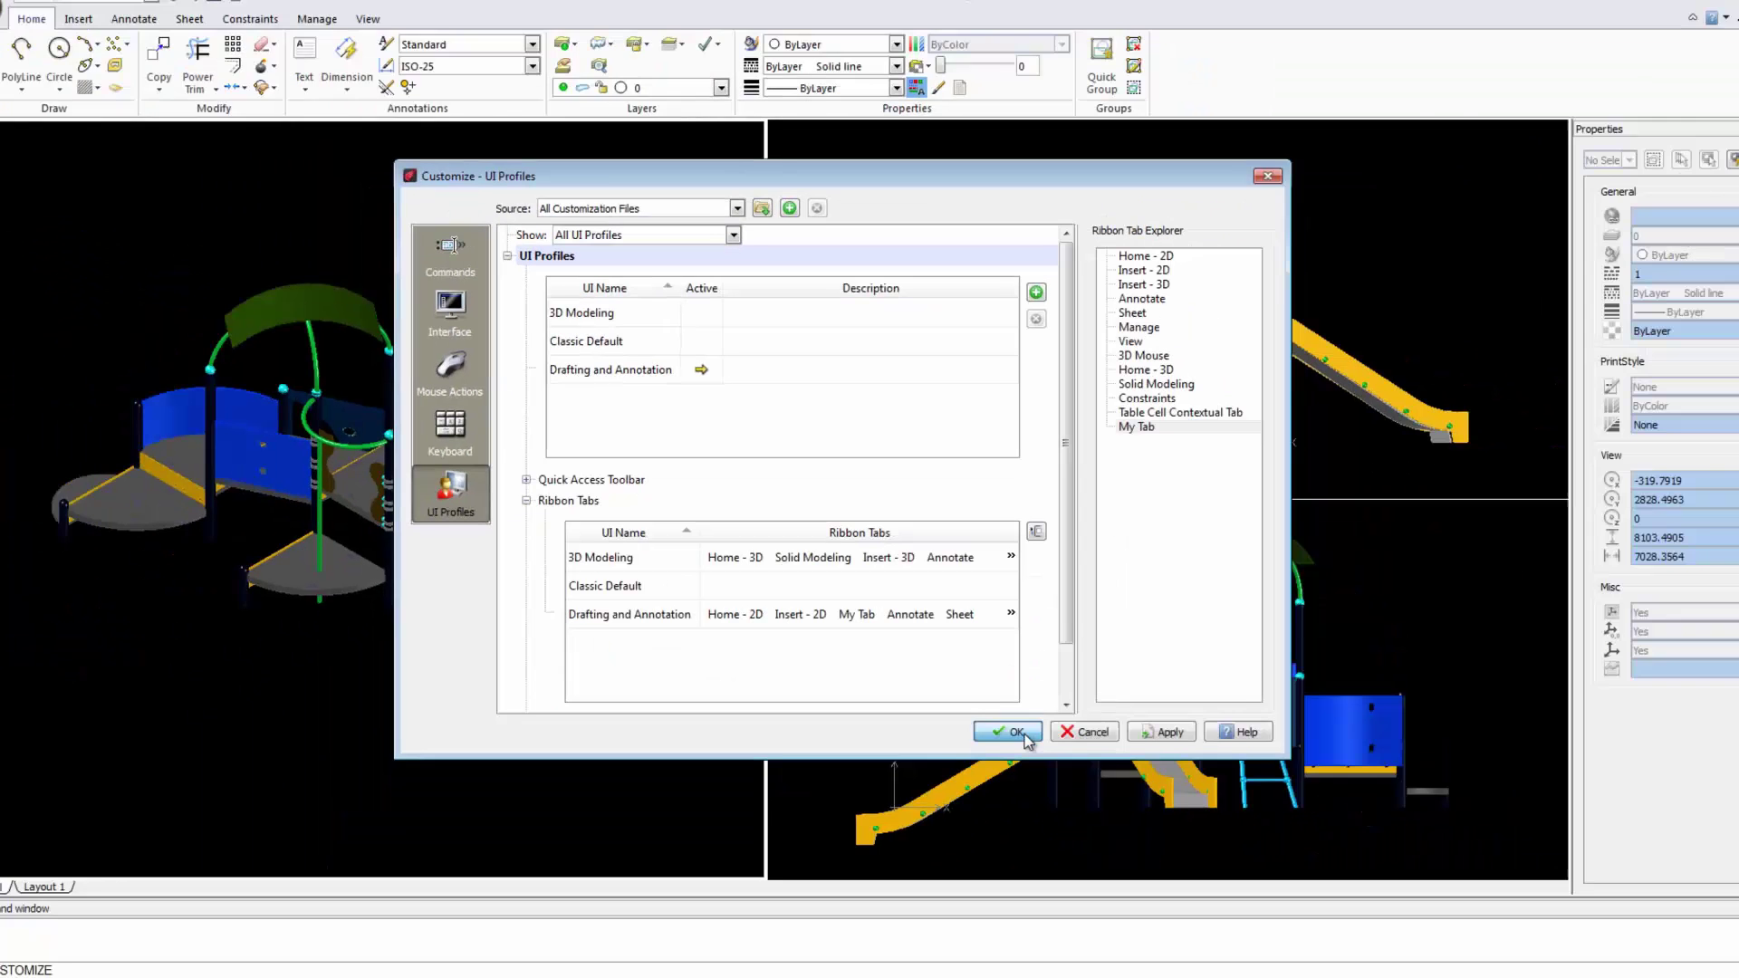
# Close customization and browse My Tab's Boolean and Modeling panels, including the Box dropdown.
pyautogui.press('Return')
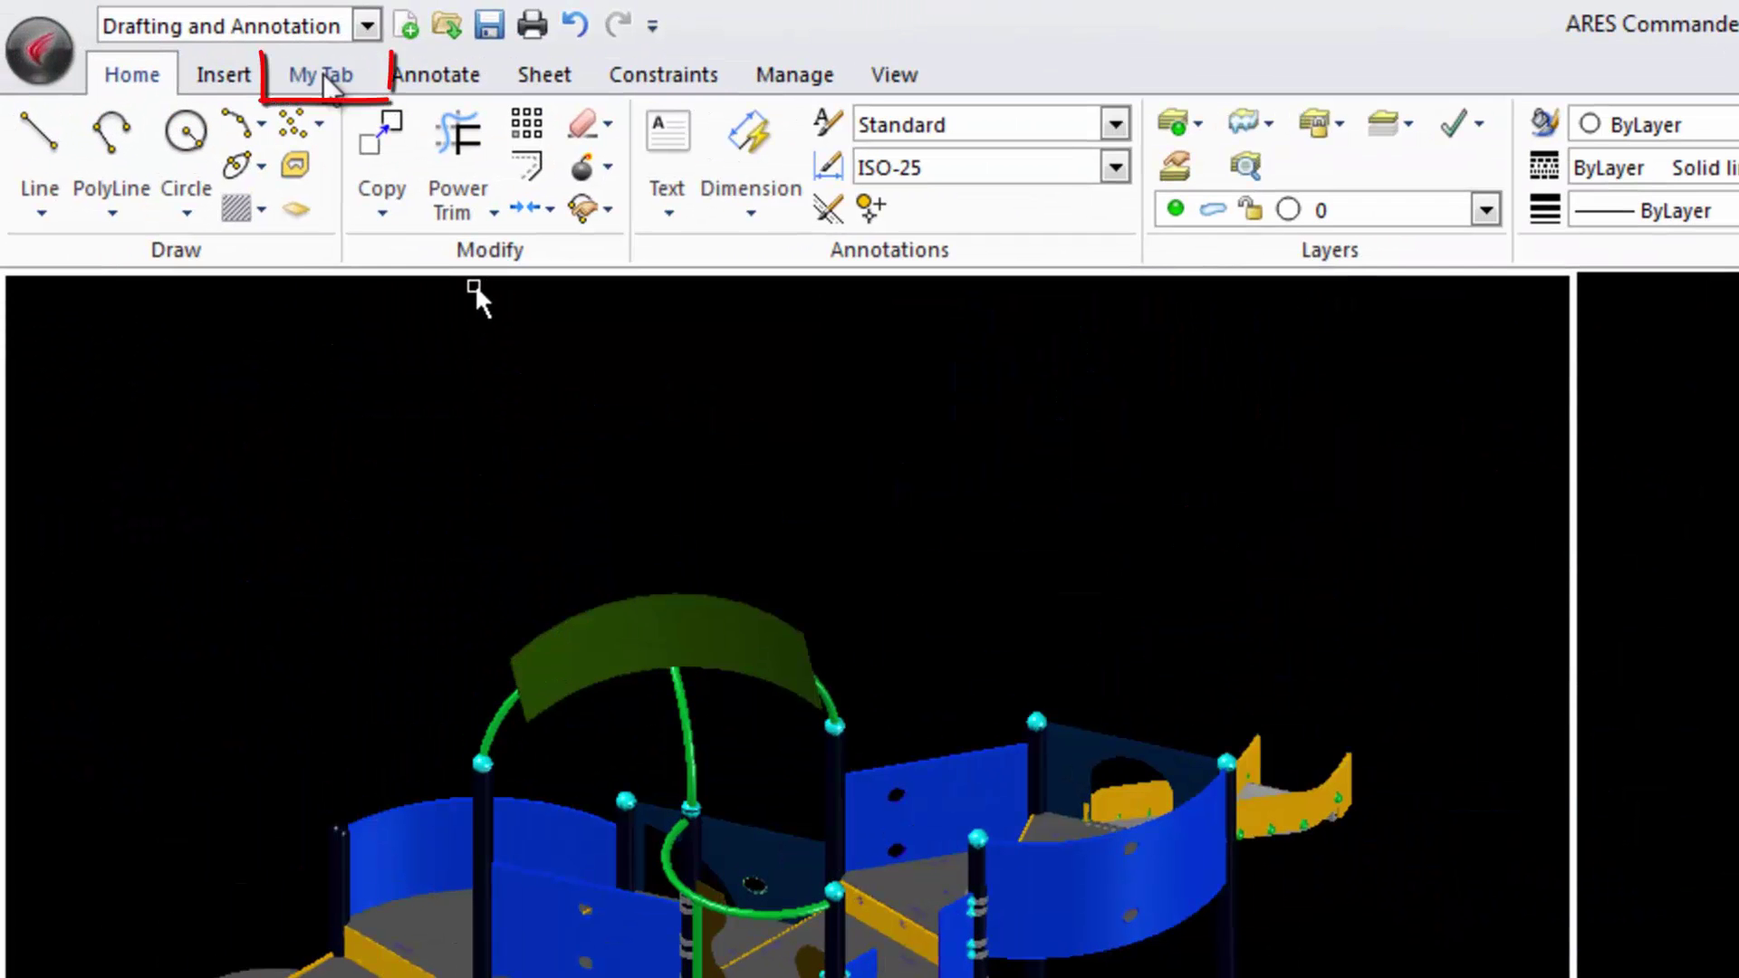
pyautogui.click(322, 76)
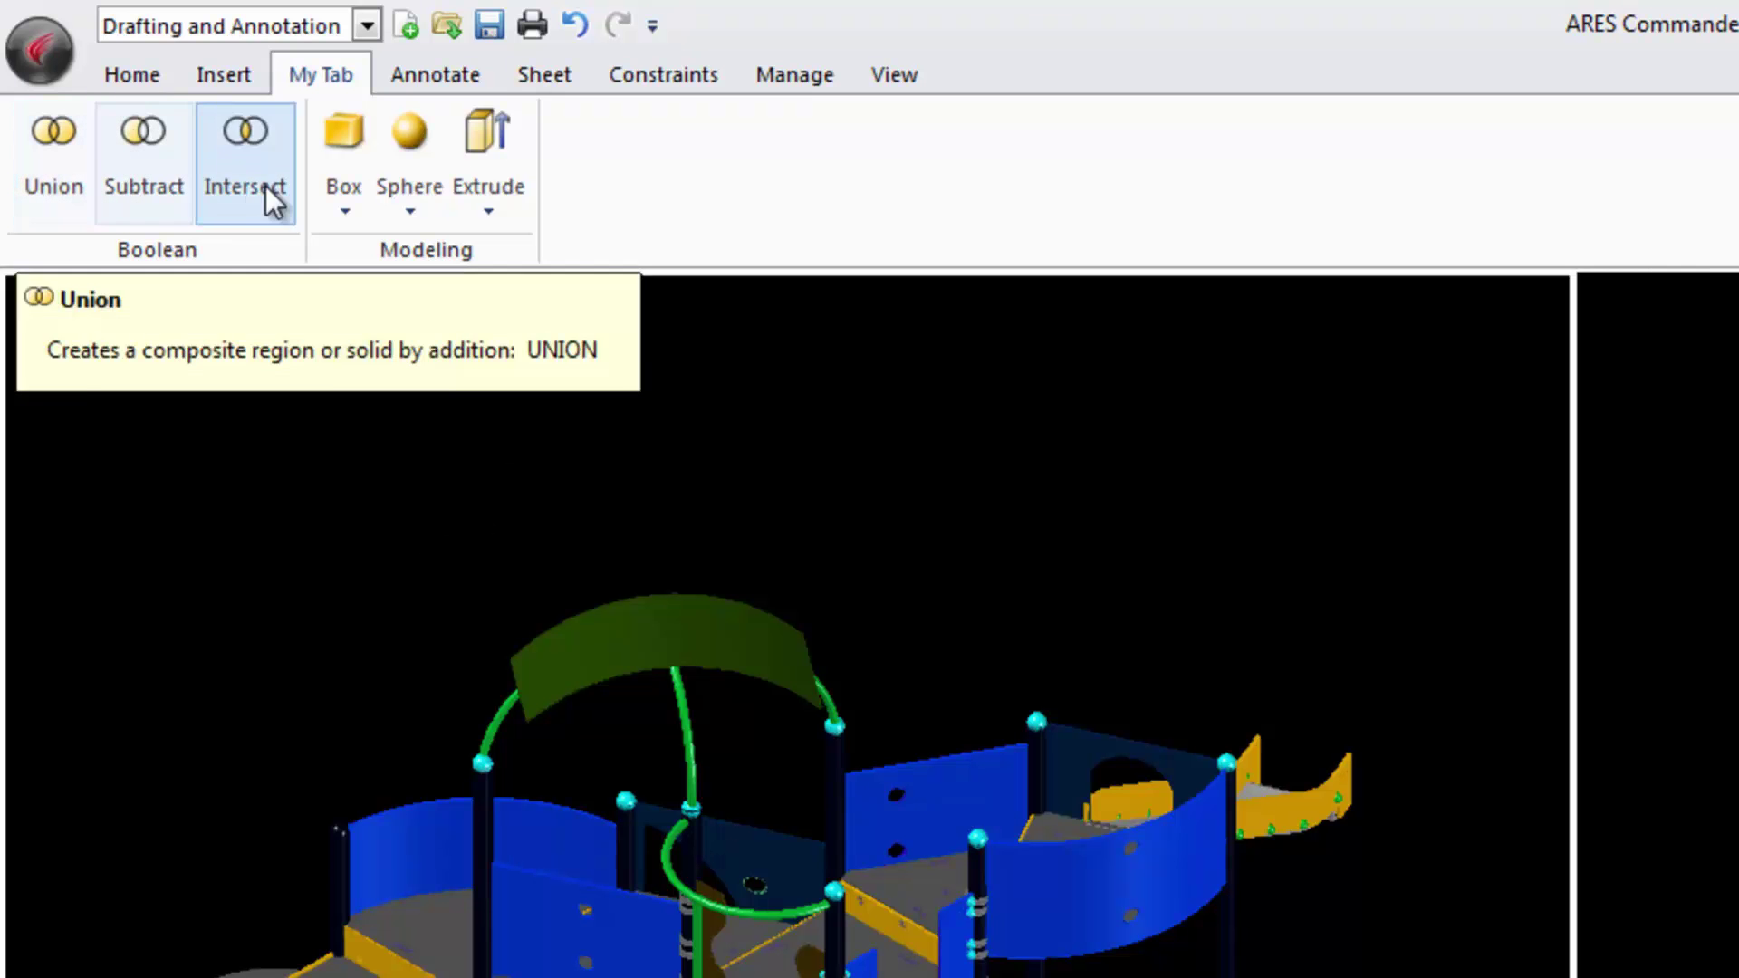
pyautogui.click(347, 214)
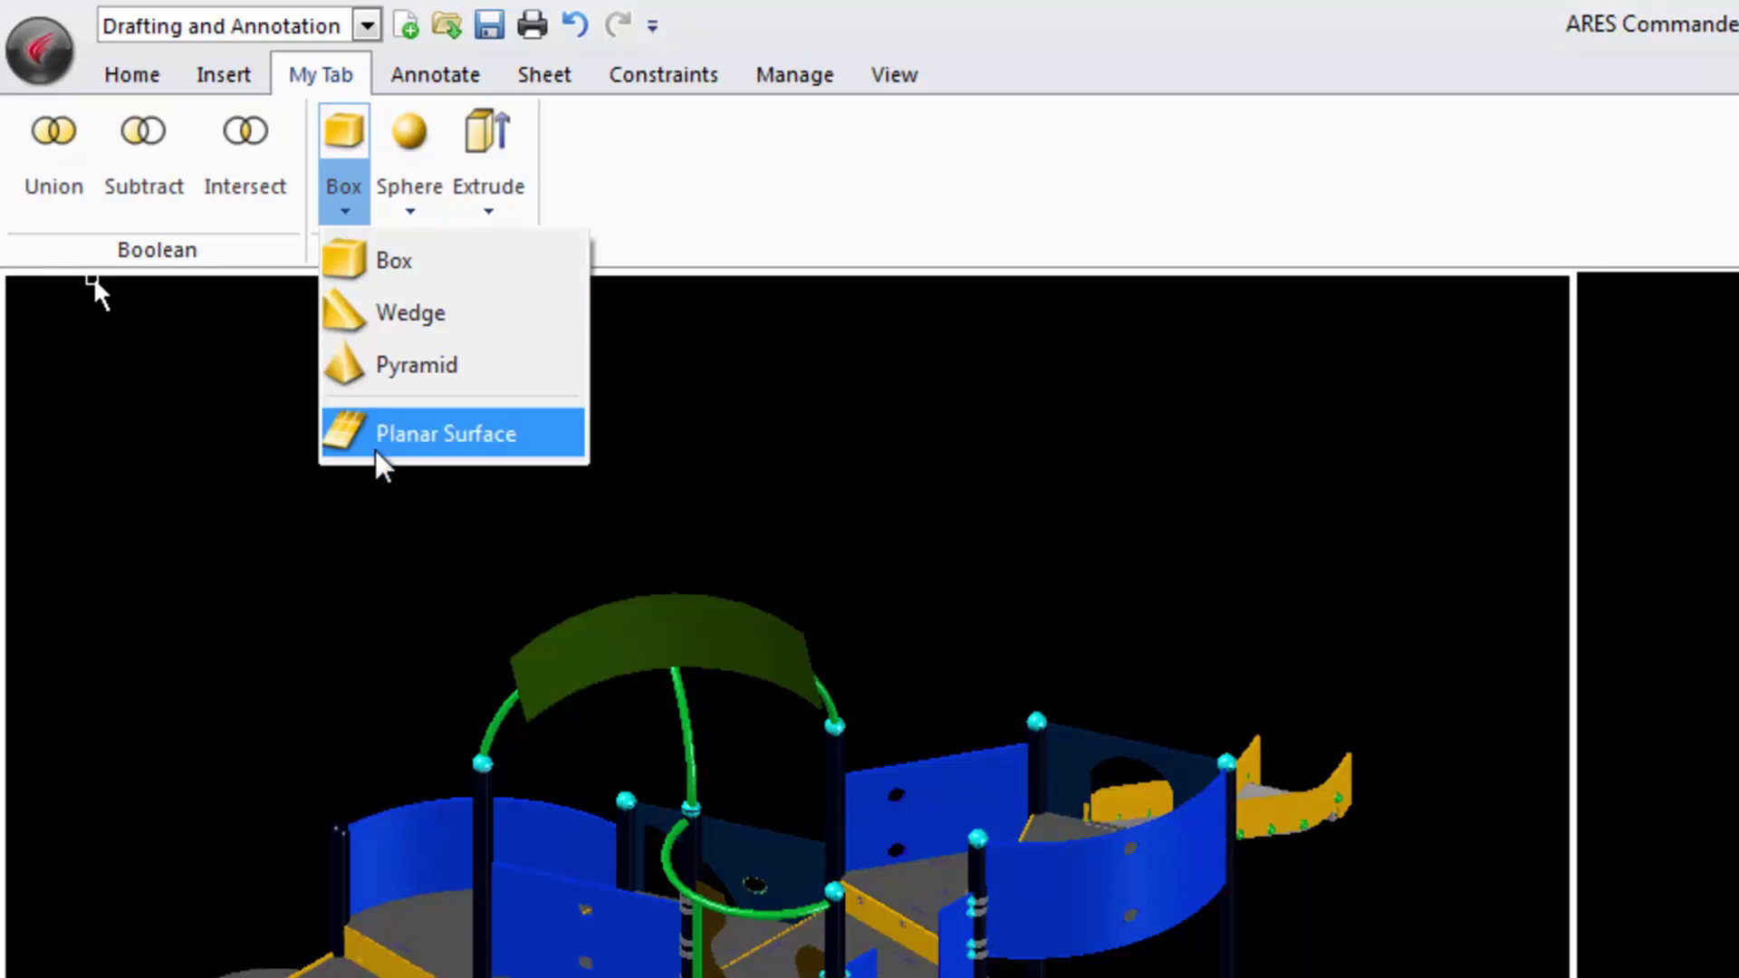
pyautogui.click(681, 78)
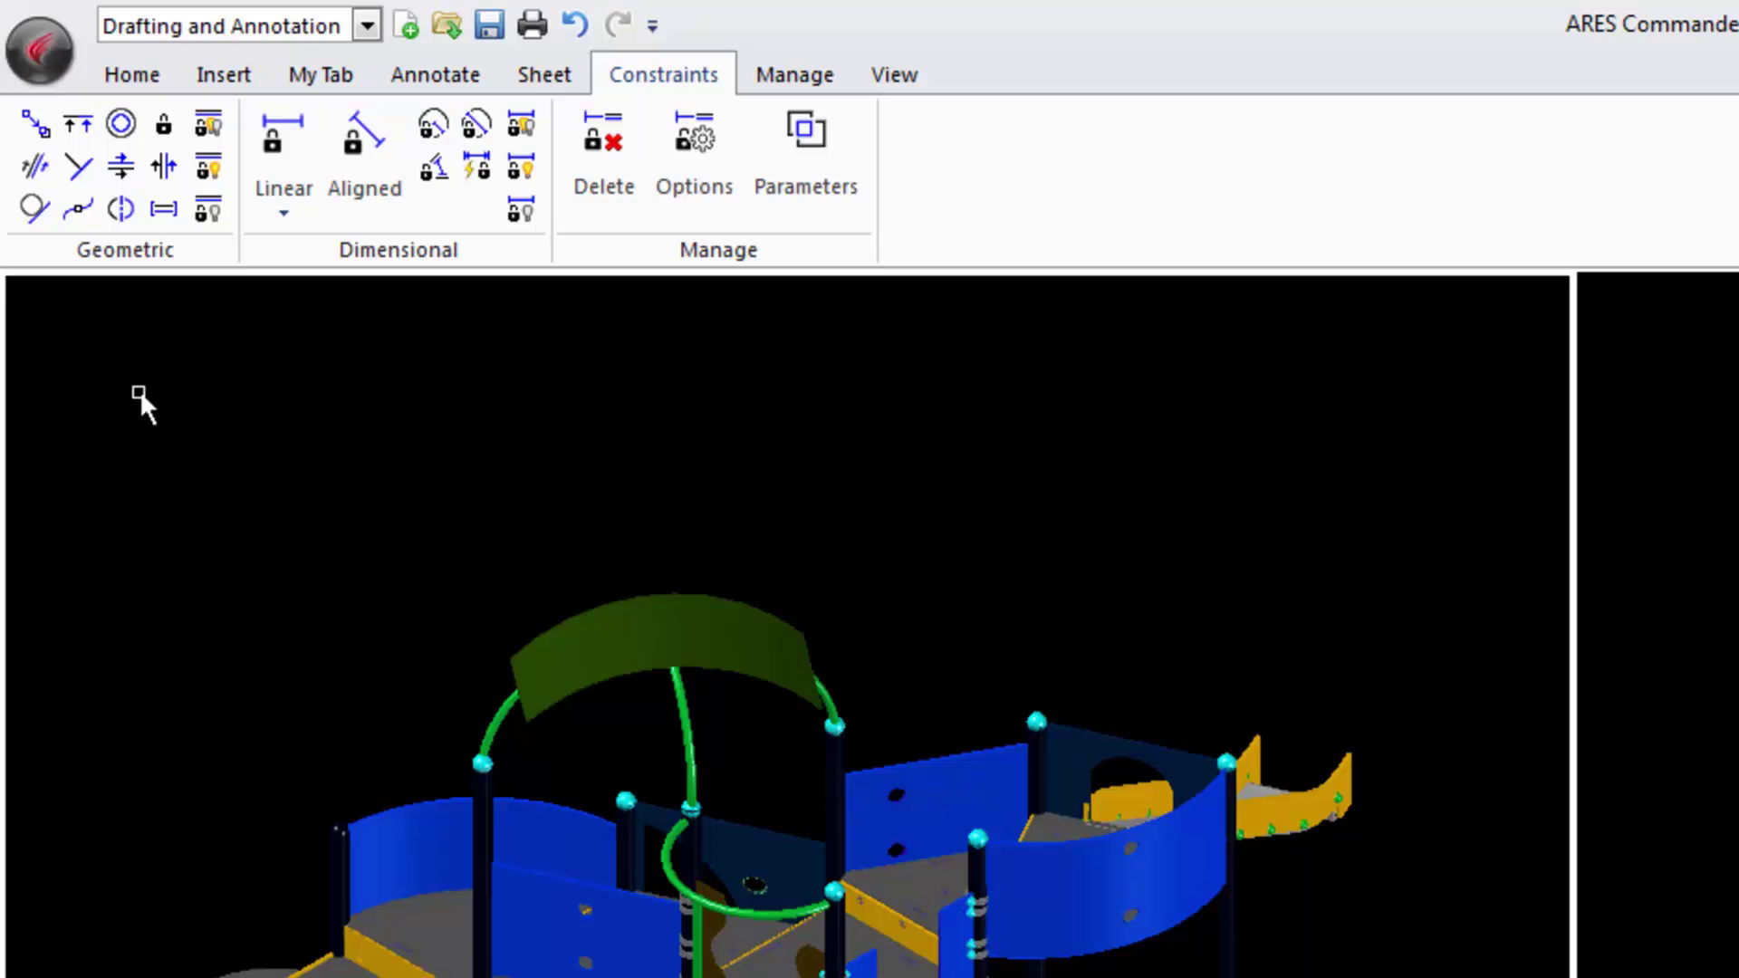
pyautogui.click(326, 78)
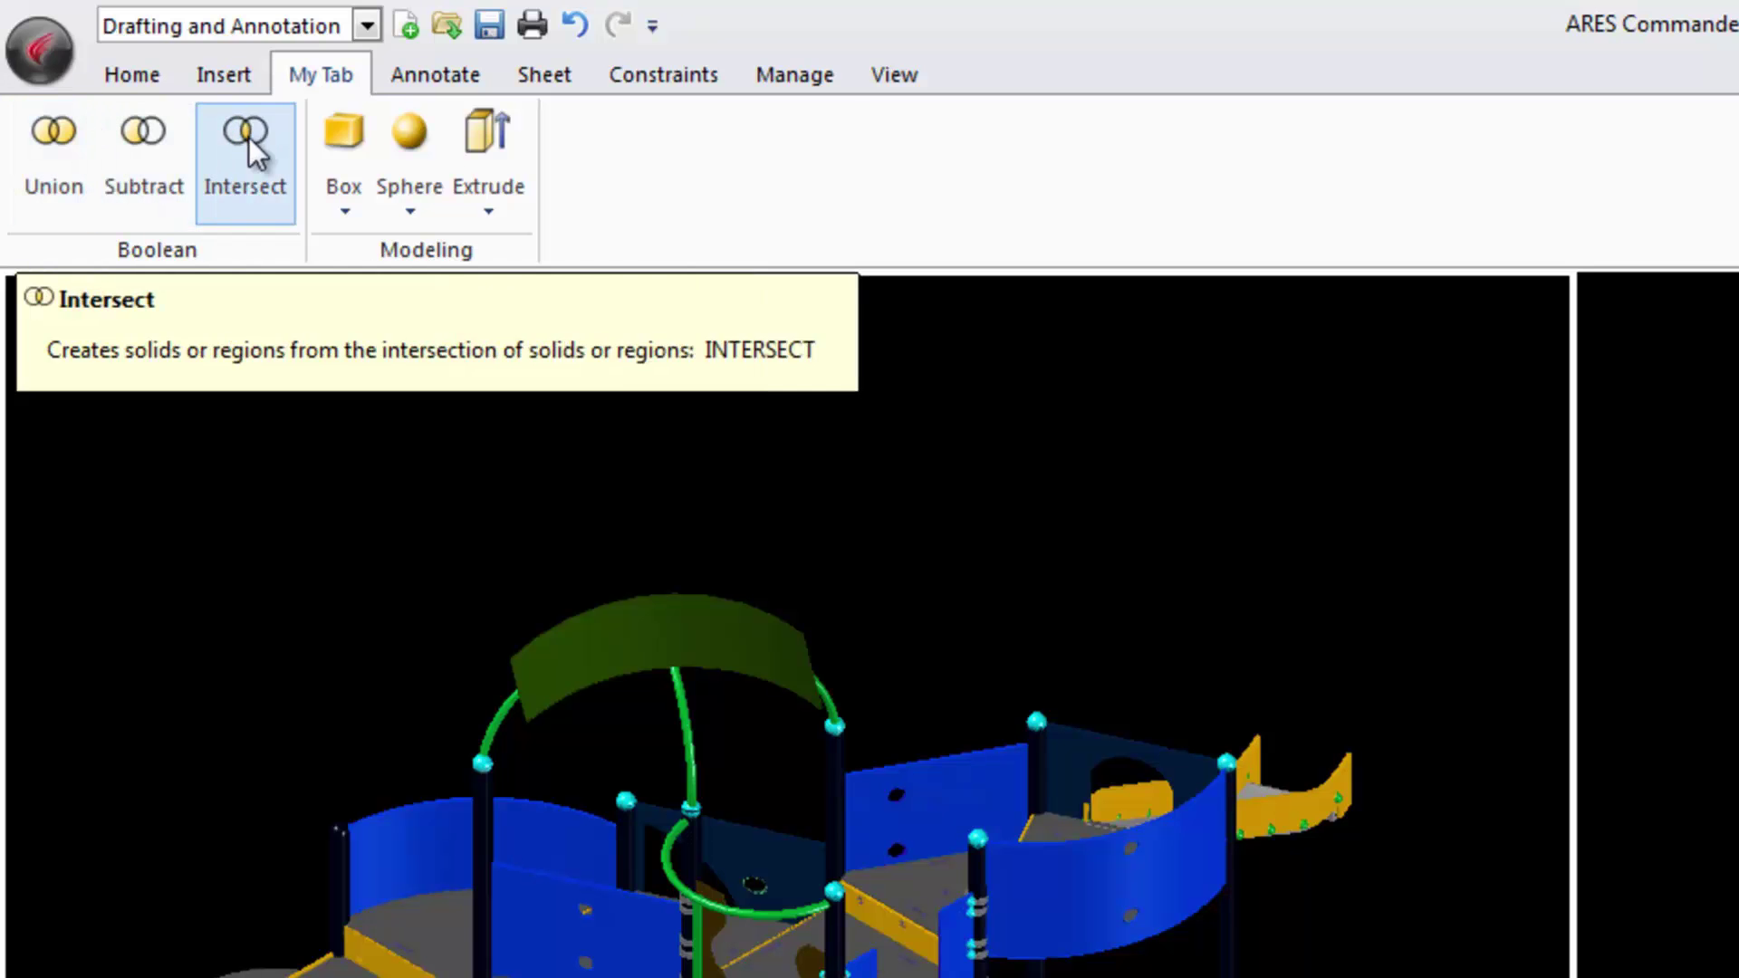
# In interface customization, expand the Boolean panel's Row 1 and show its panel preview.
pyautogui.click(802, 76)
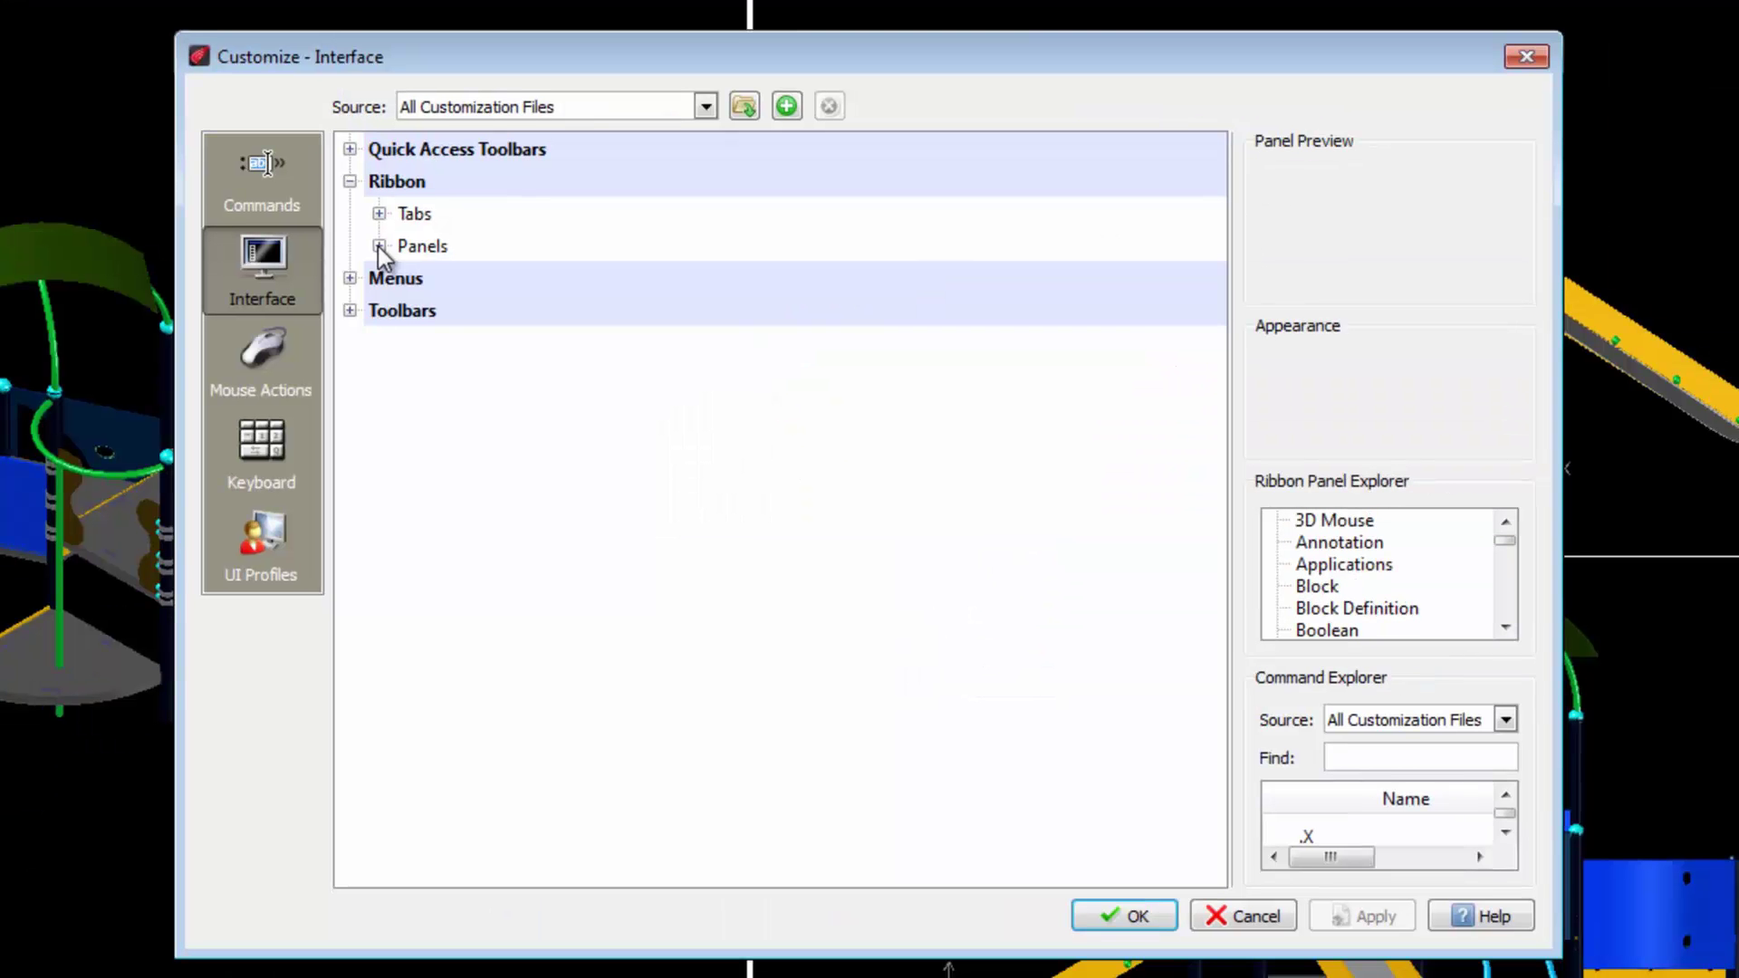
pyautogui.click(379, 246)
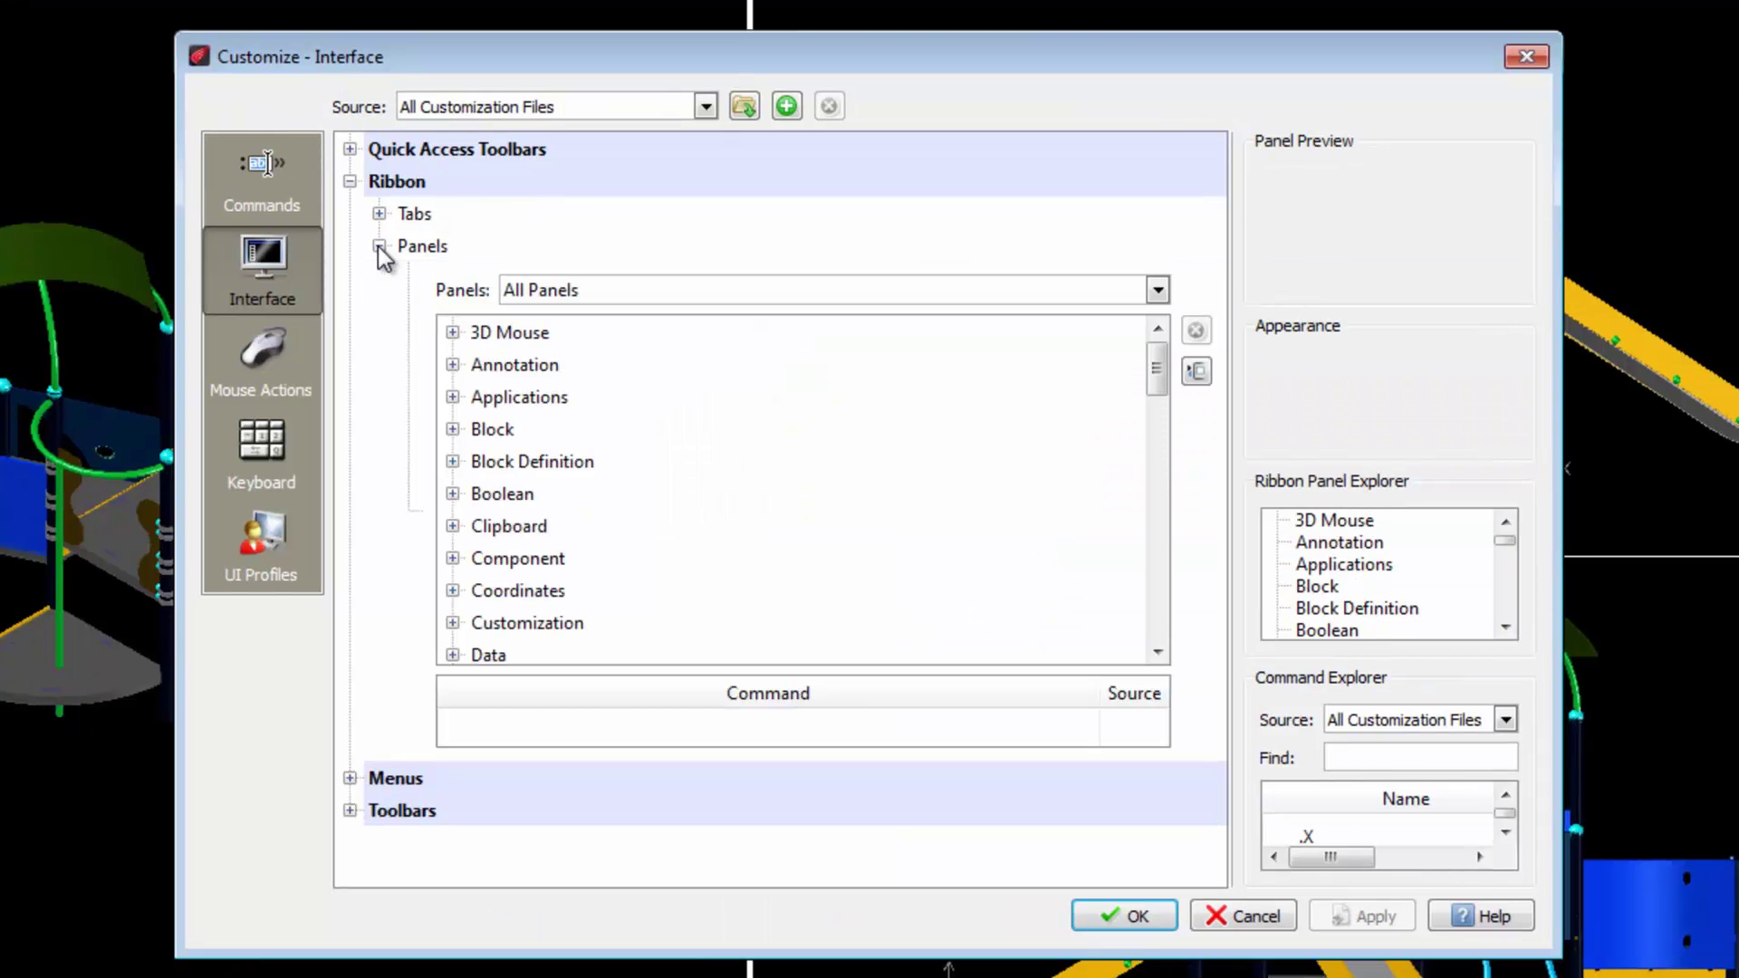
pyautogui.click(452, 496)
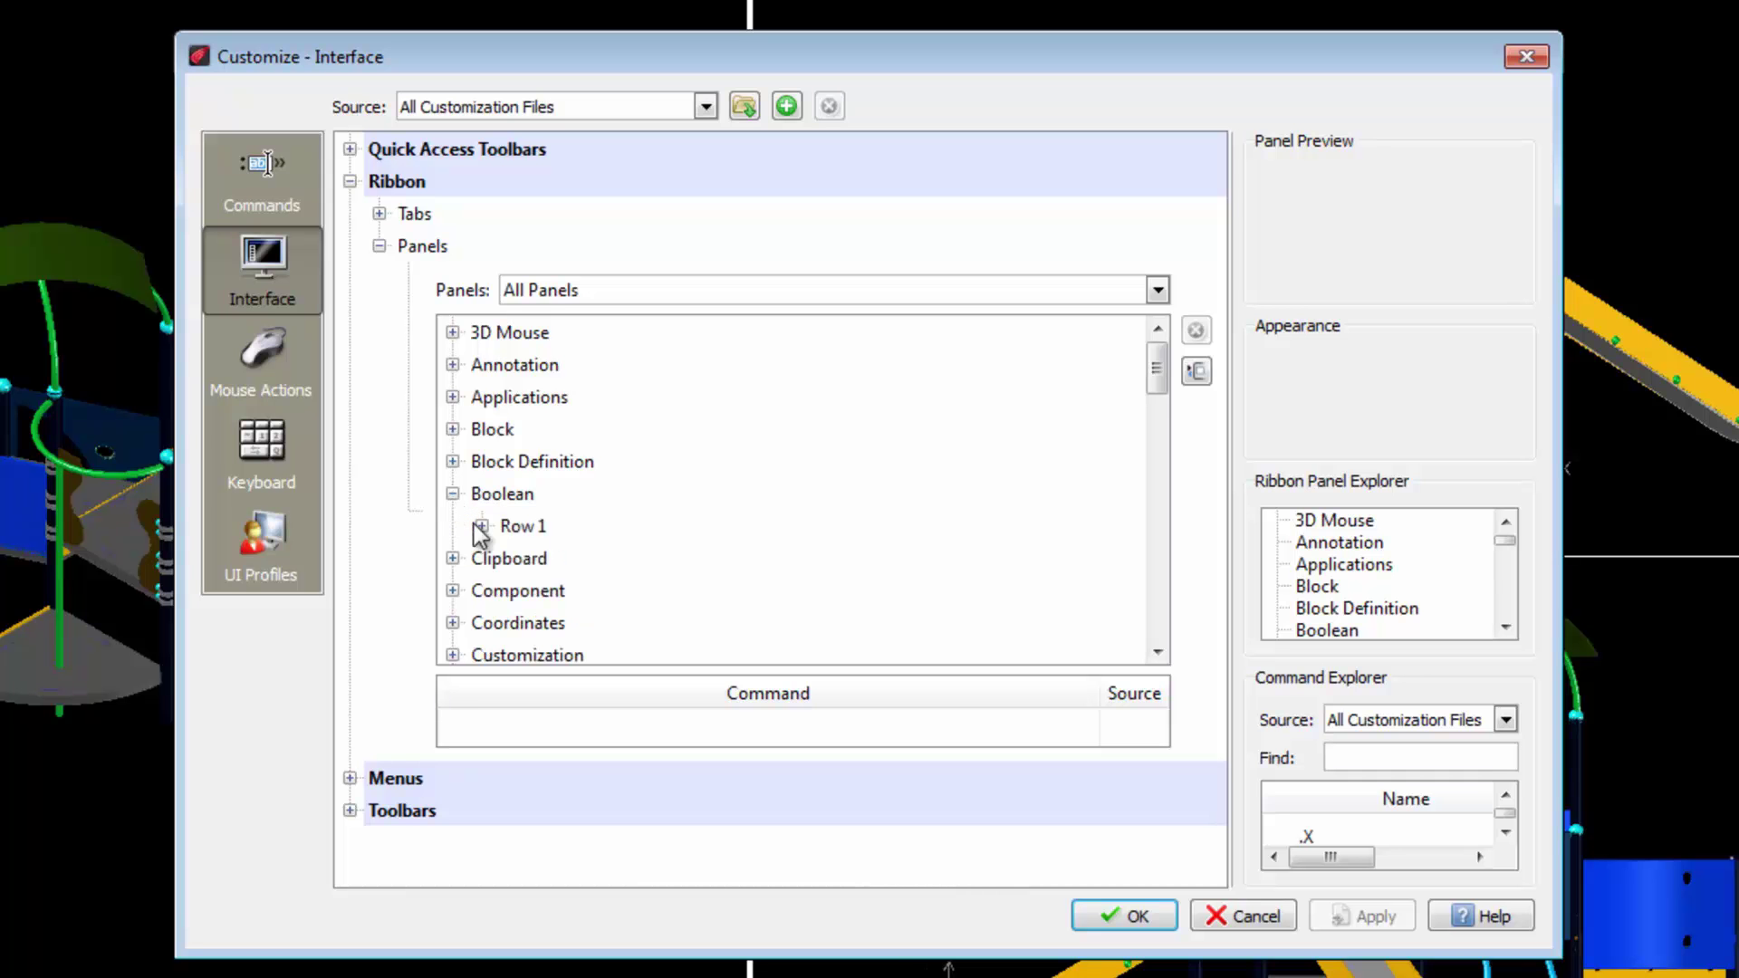
pyautogui.click(481, 527)
pyautogui.click(522, 527)
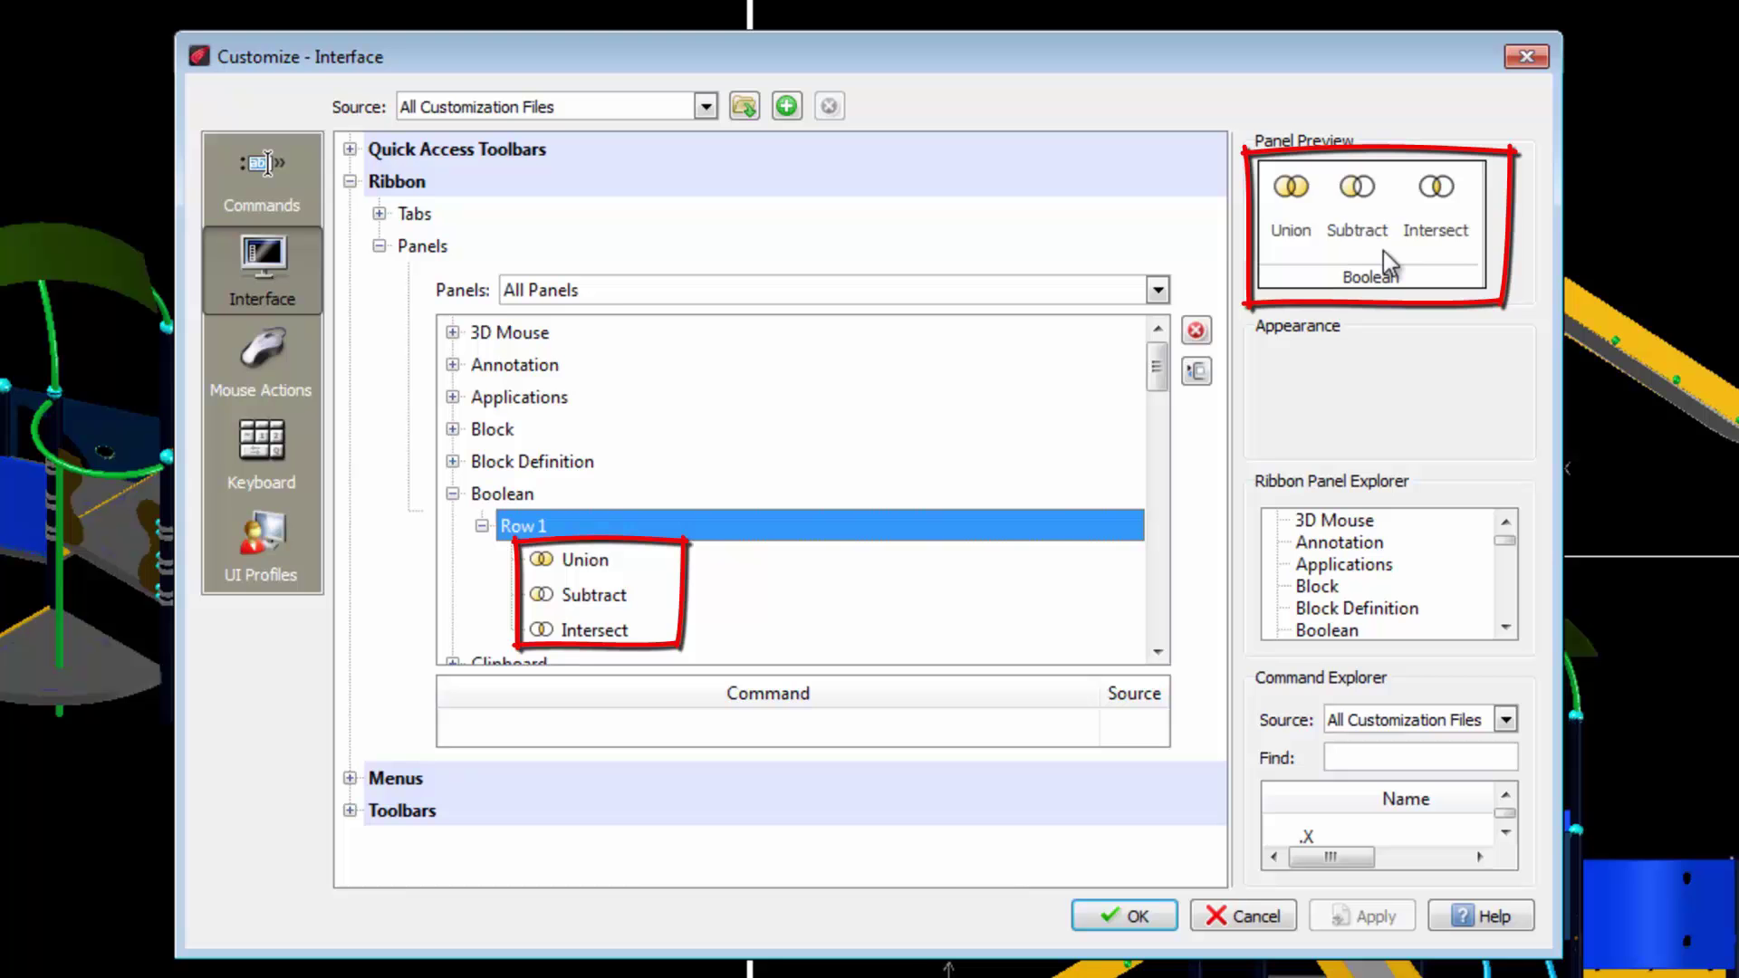
# Make Union a large button without text, Subtract small with text, Intersect small without text.
pyautogui.click(1287, 203)
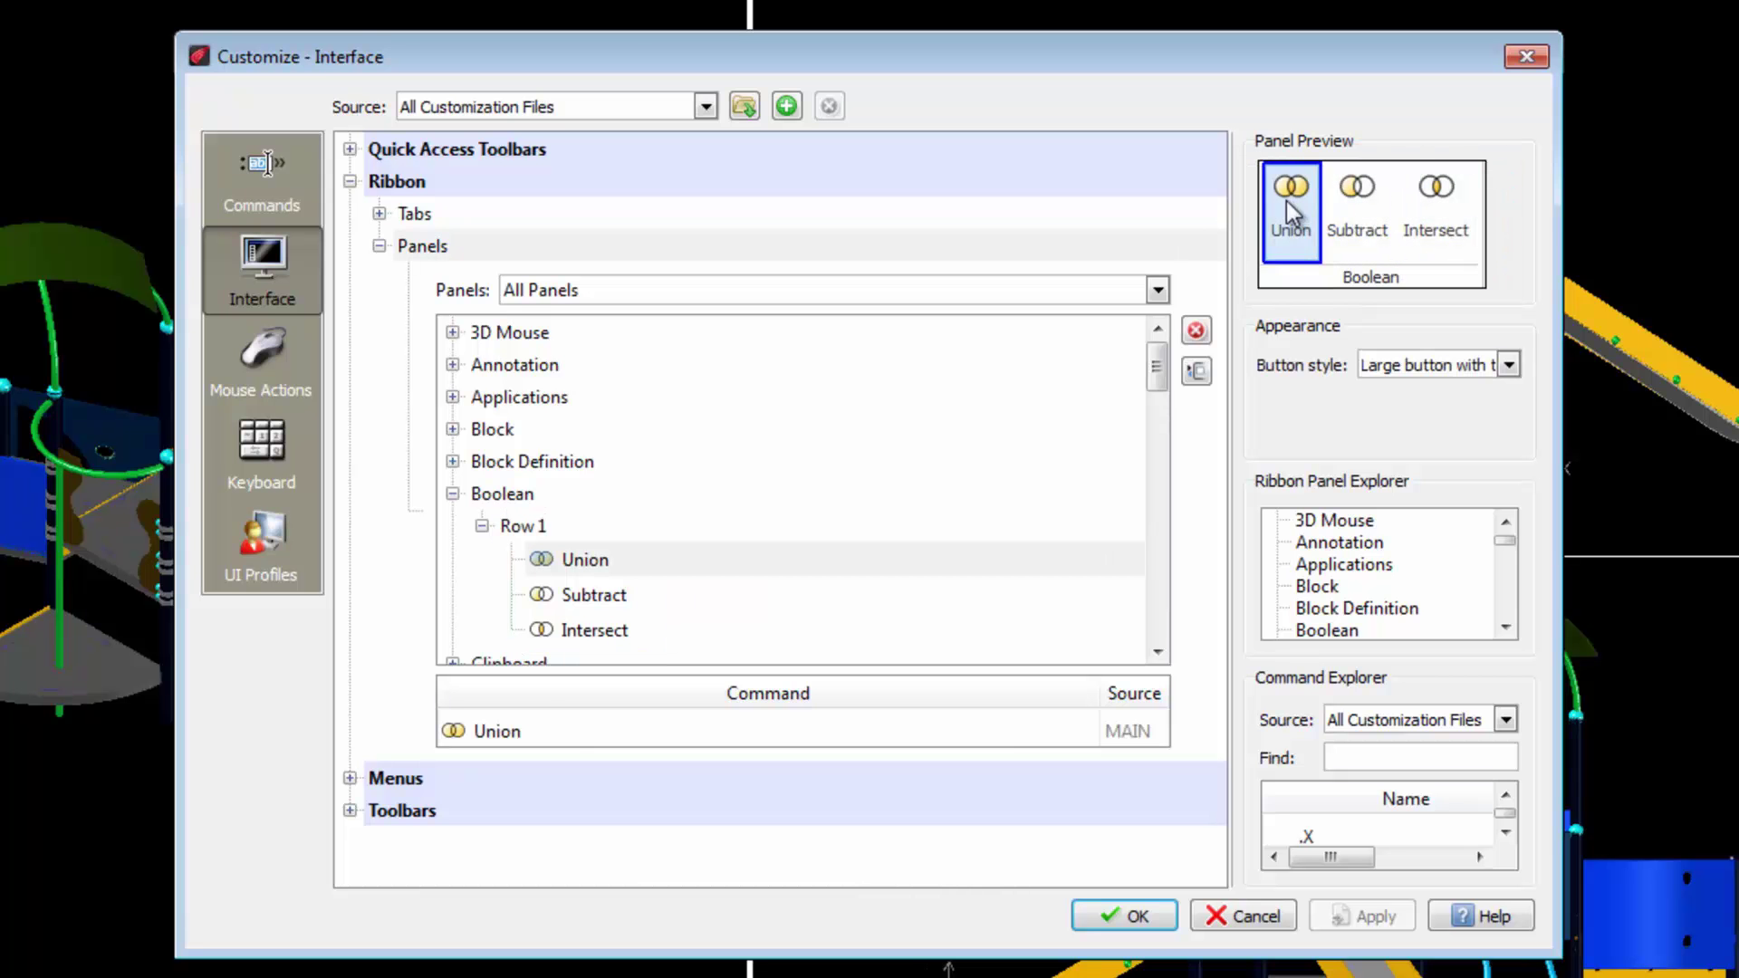
pyautogui.click(1510, 366)
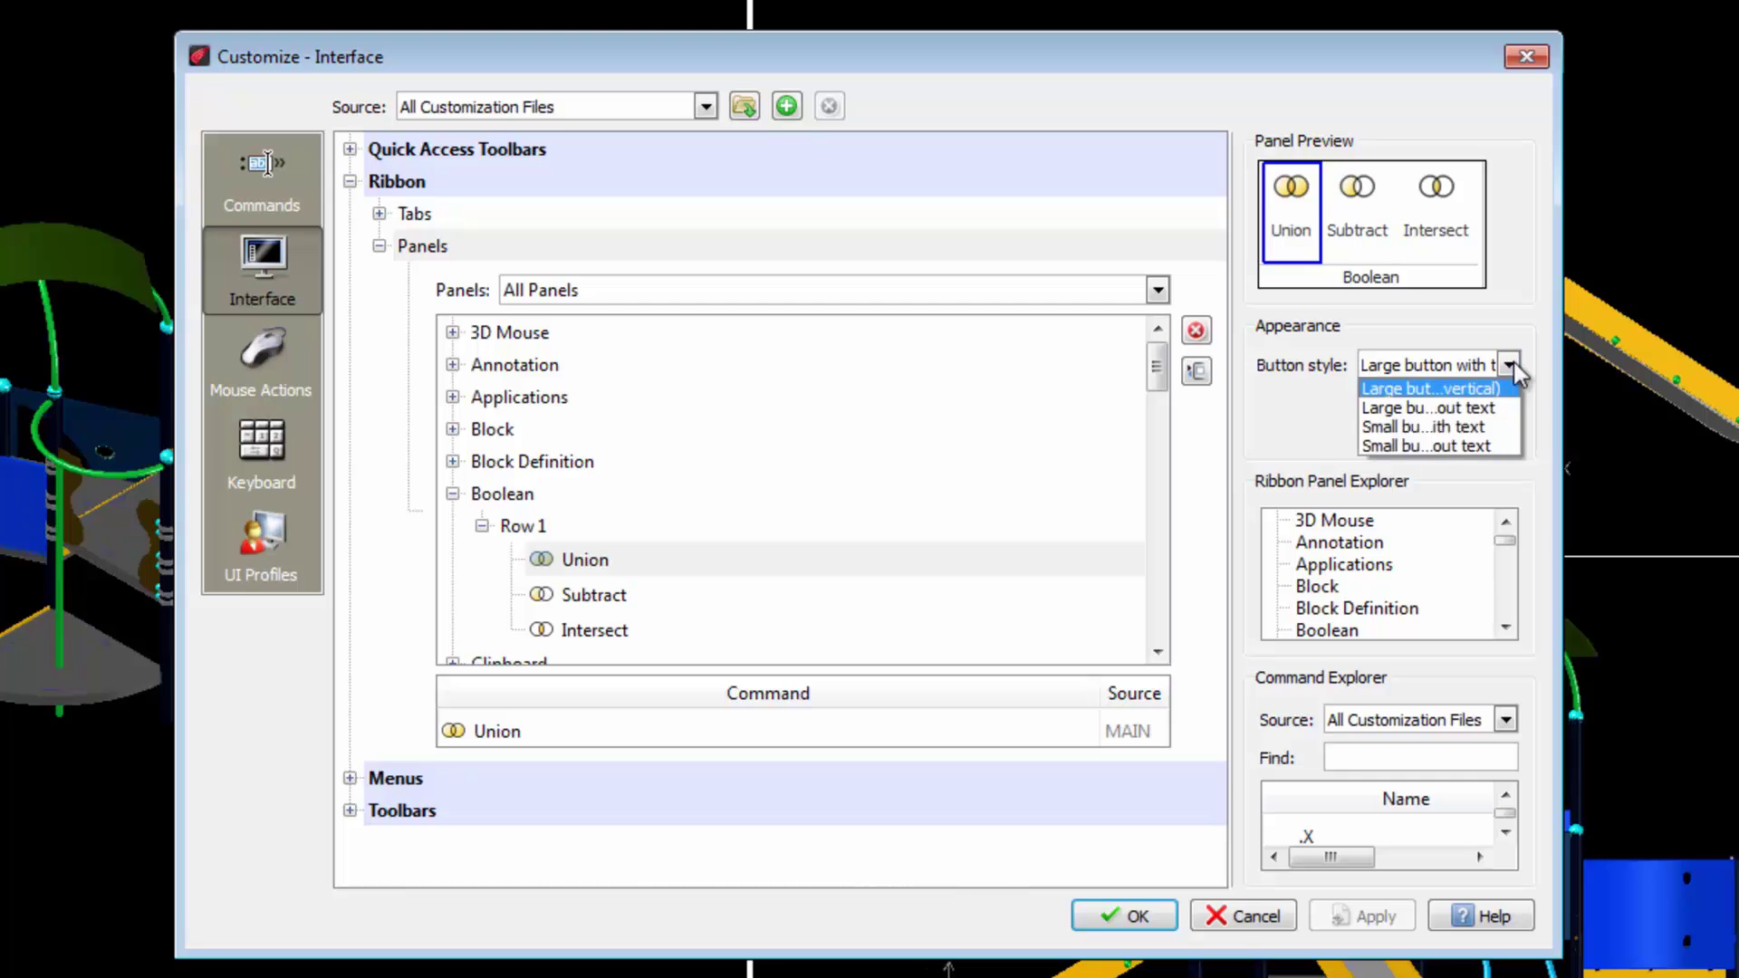
pyautogui.click(1476, 405)
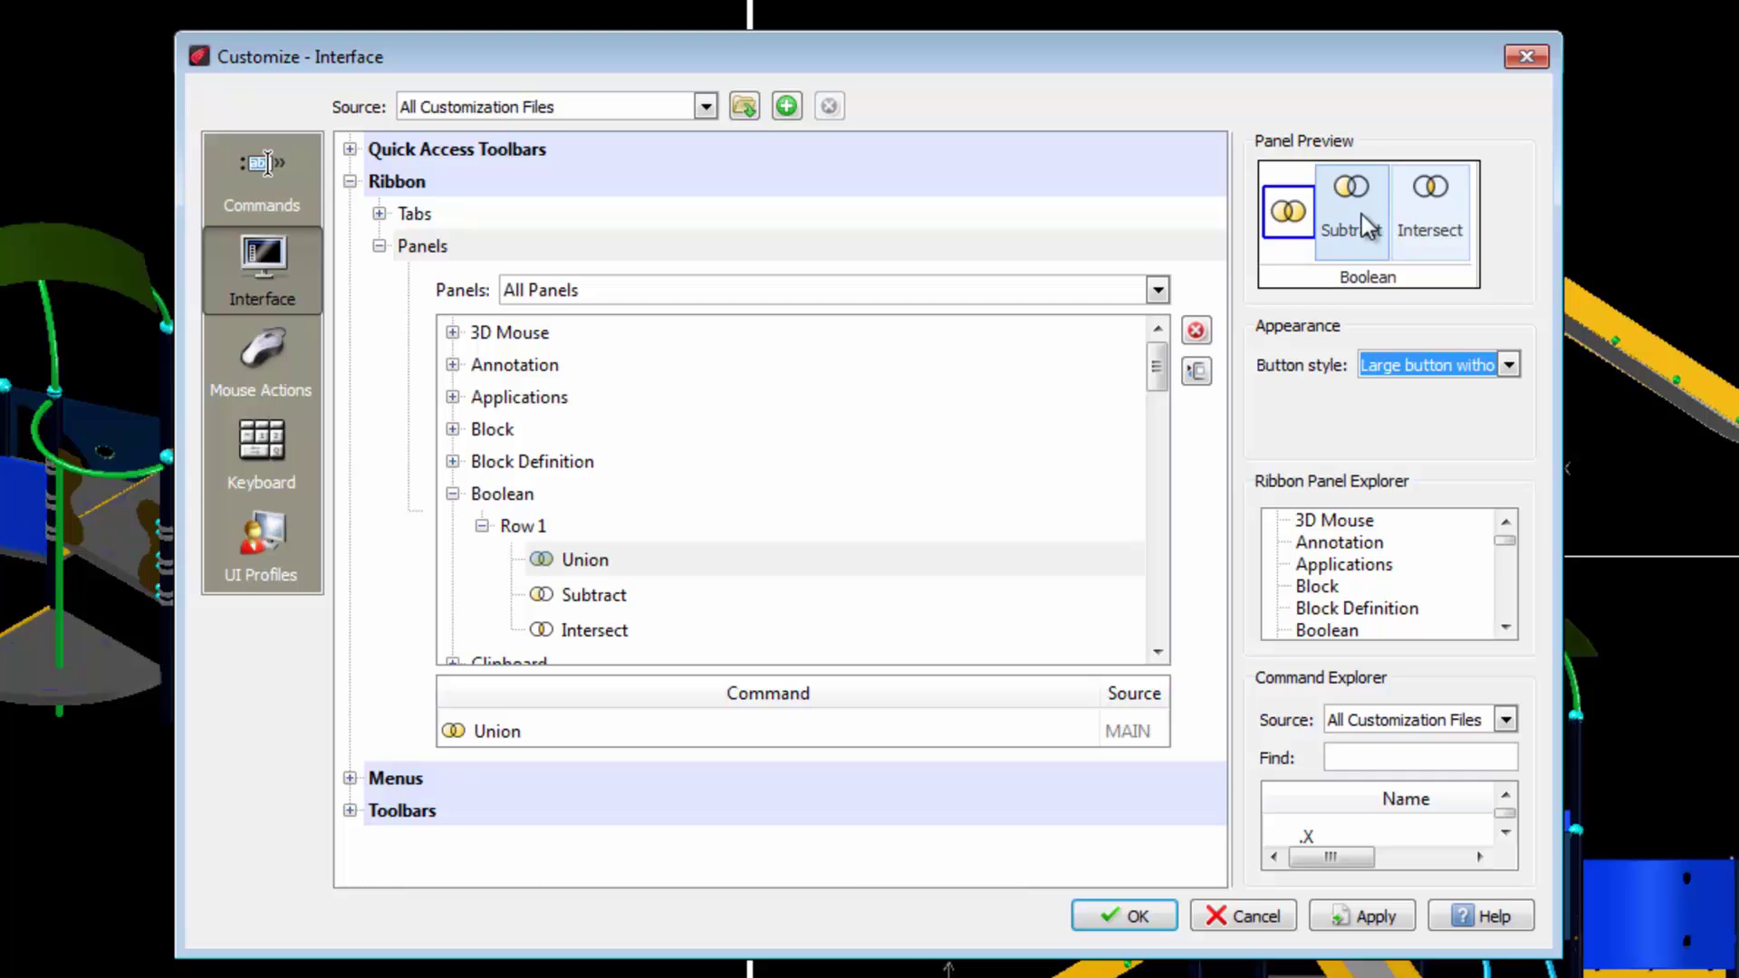
pyautogui.click(1359, 208)
pyautogui.click(1467, 364)
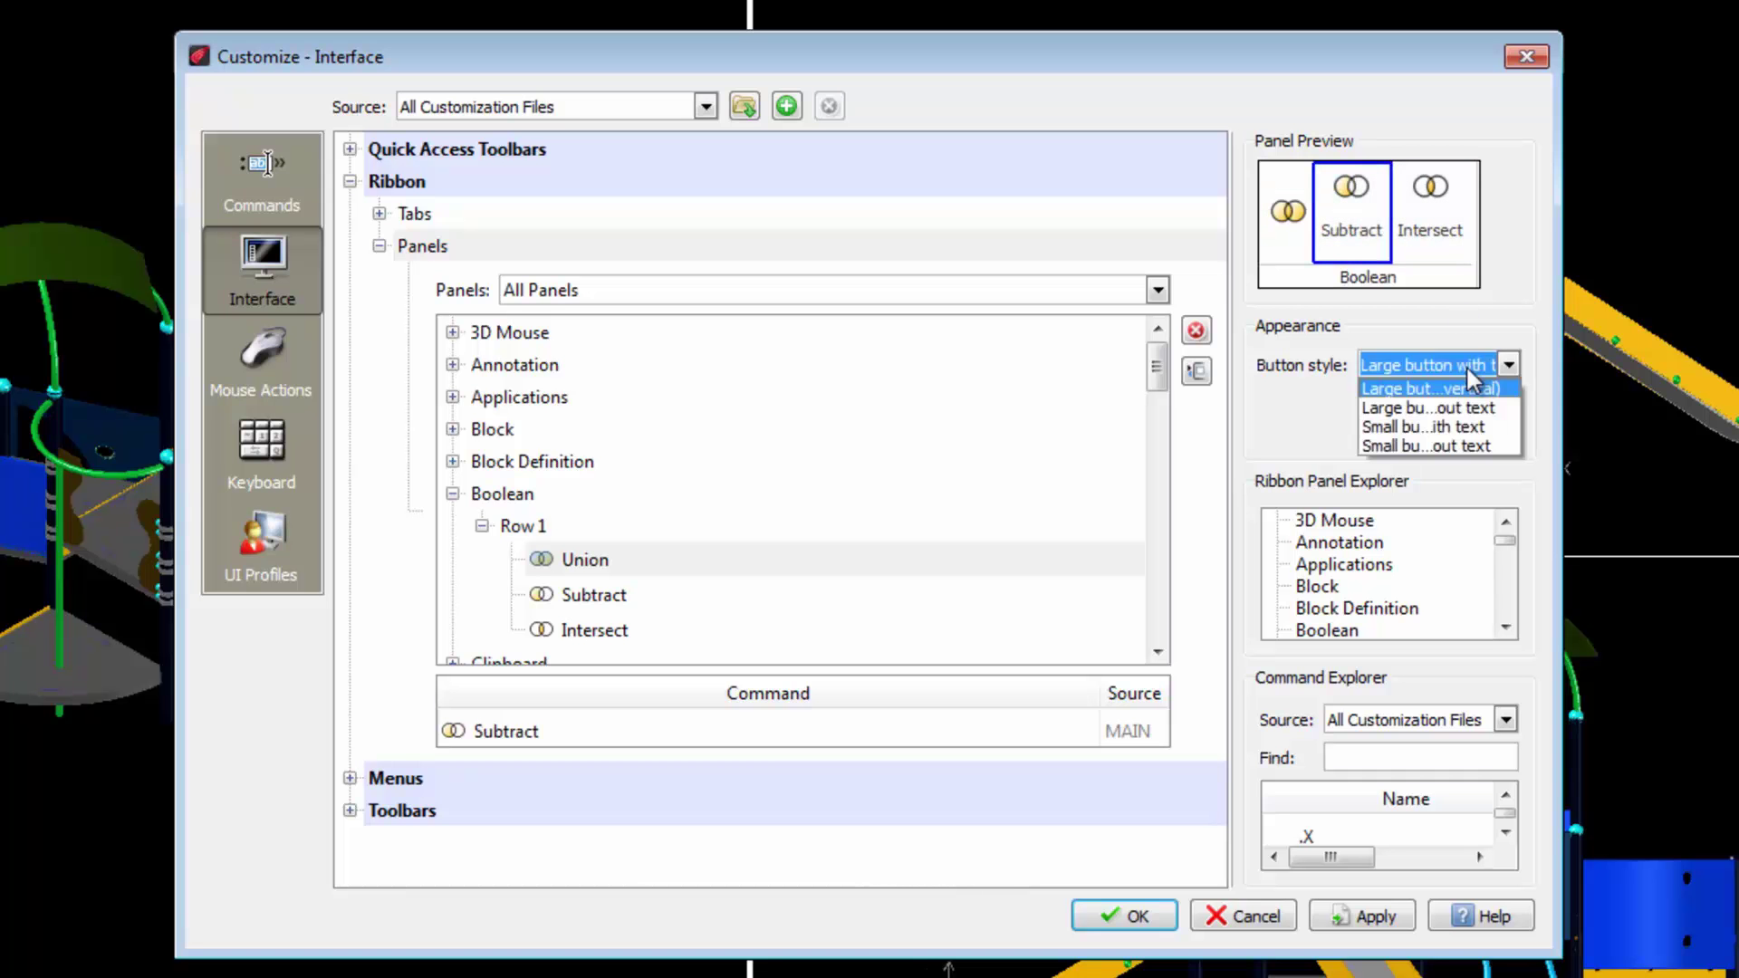
pyautogui.click(1453, 441)
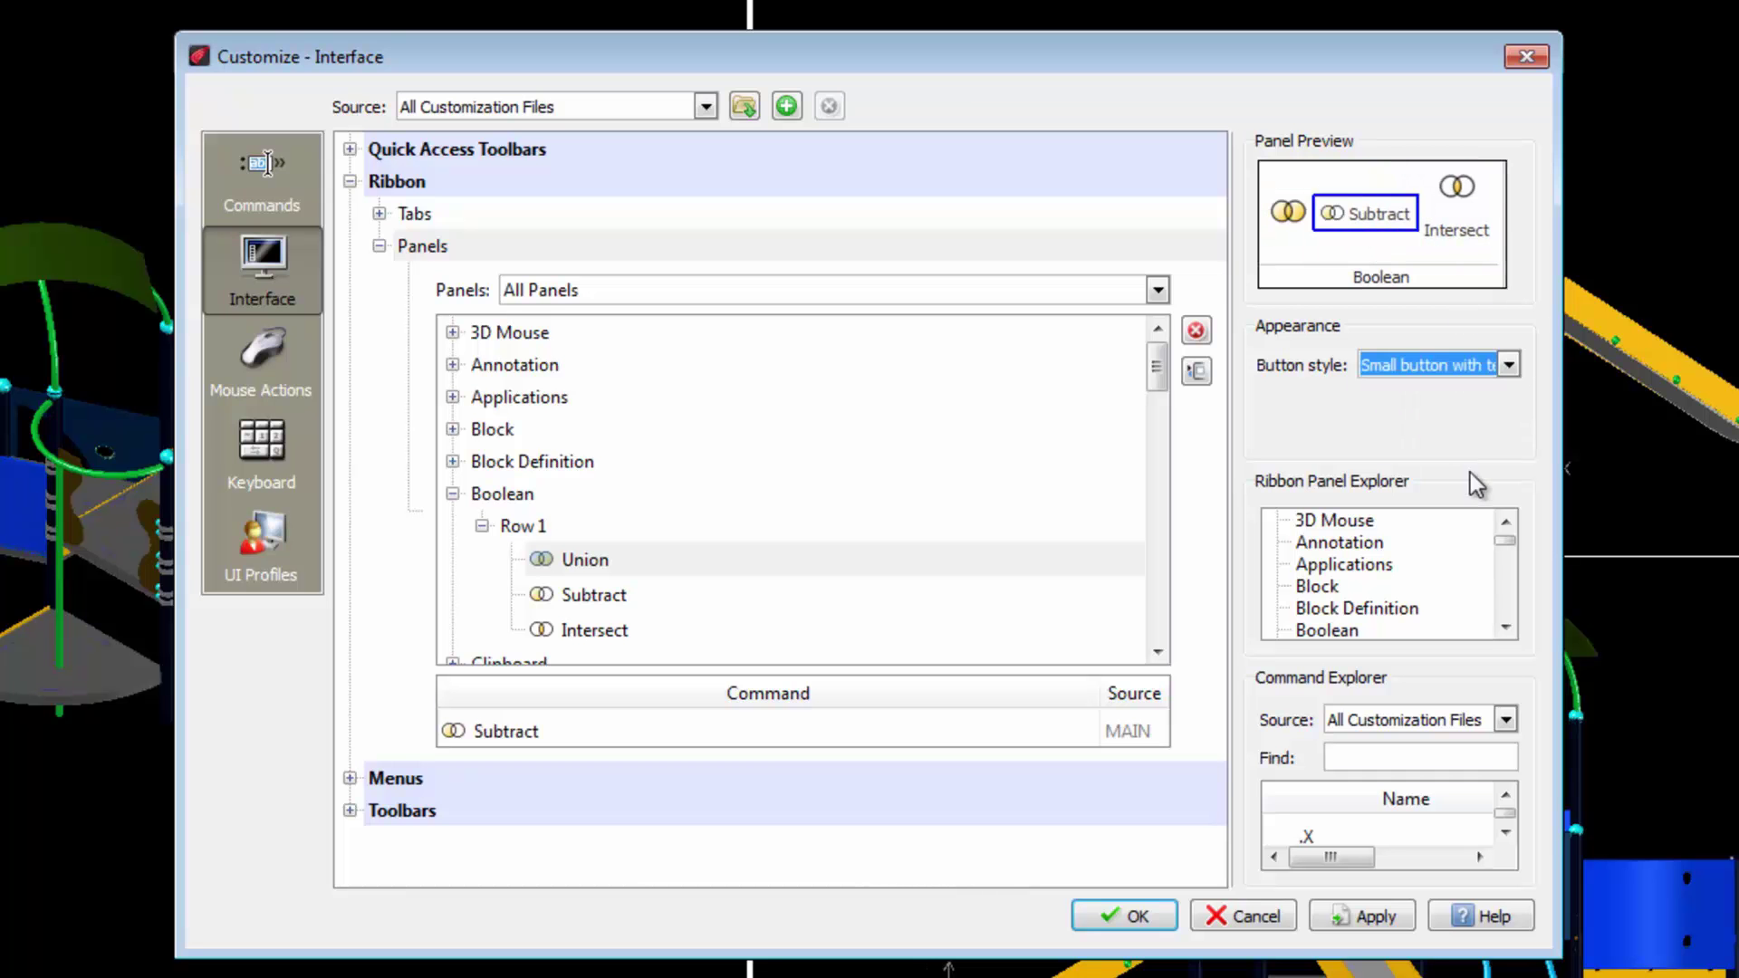
pyautogui.click(1466, 205)
pyautogui.click(1454, 367)
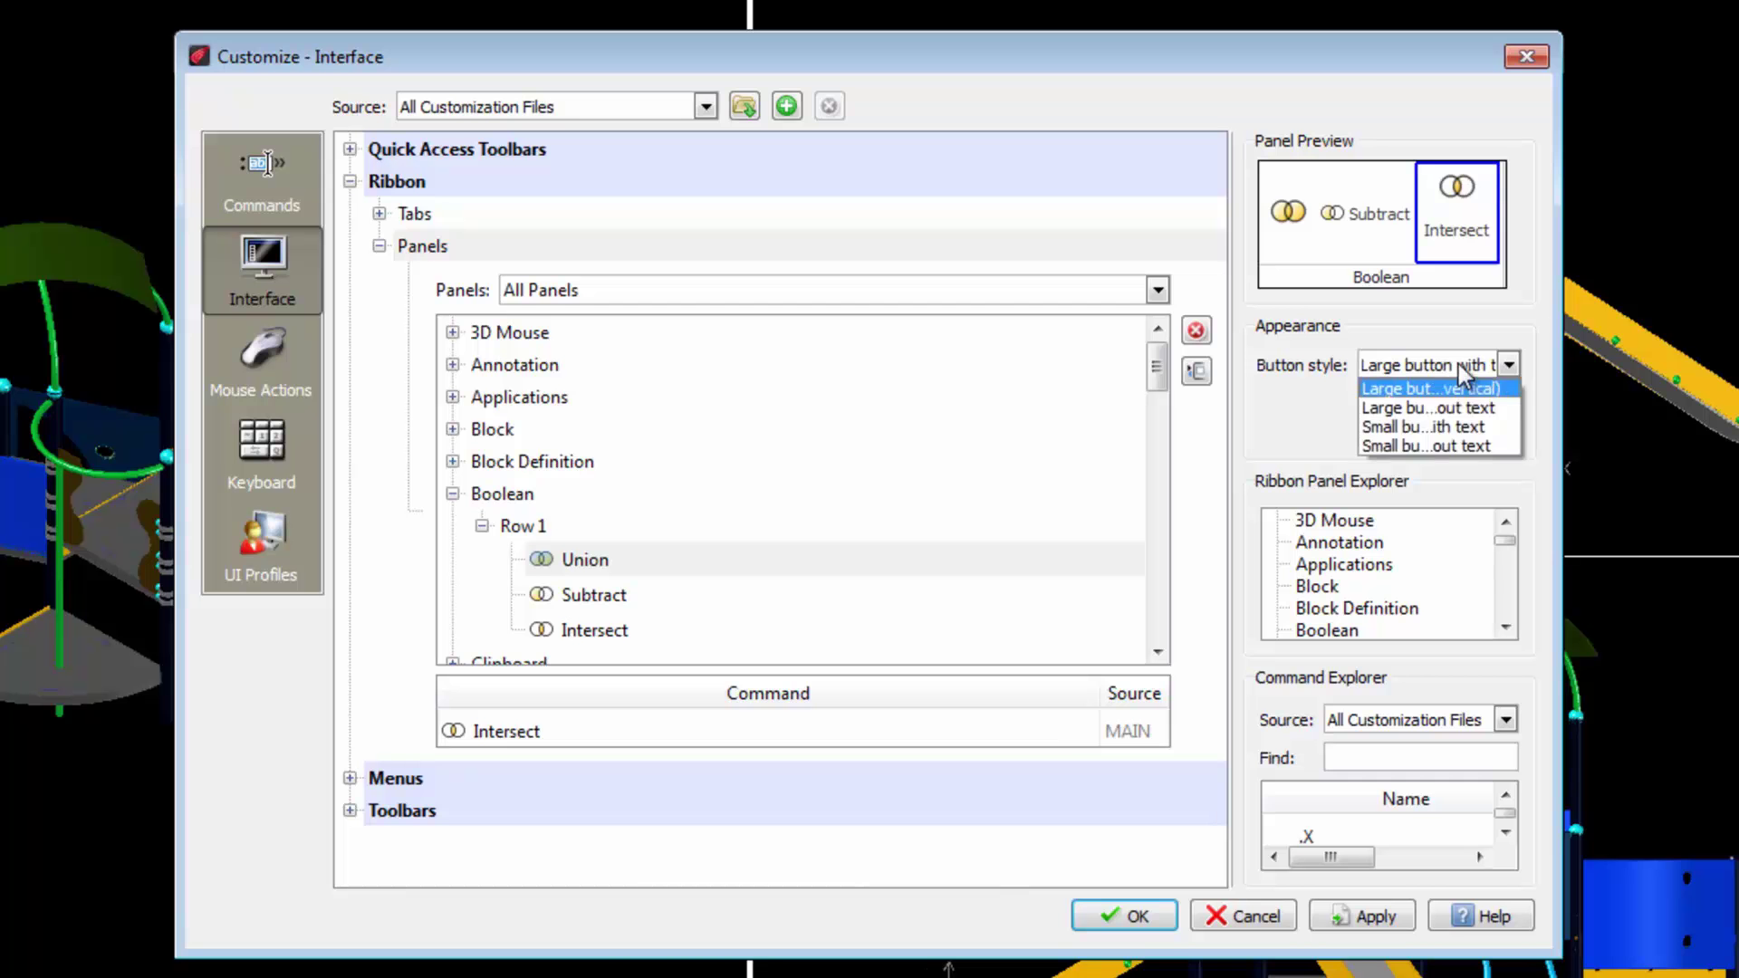
pyautogui.click(1454, 442)
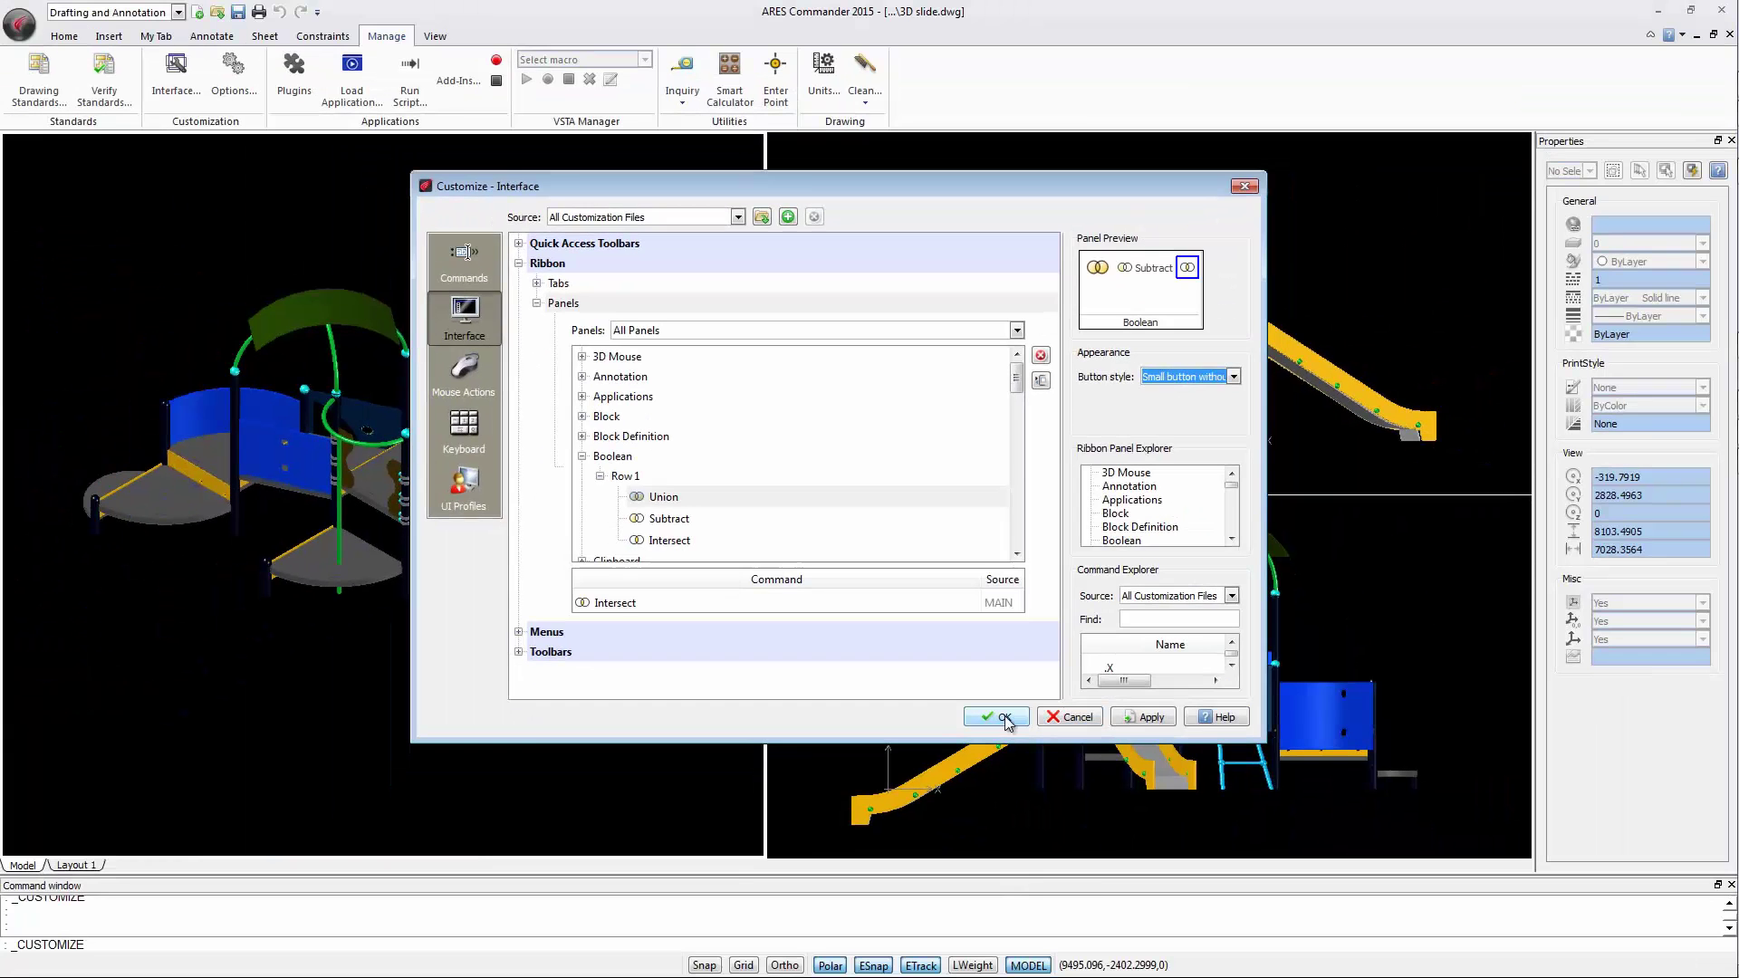
# Save the Boolean panel changes, check them on My Tab, then reopen customization with Ribbon expanded.
pyautogui.click(1124, 916)
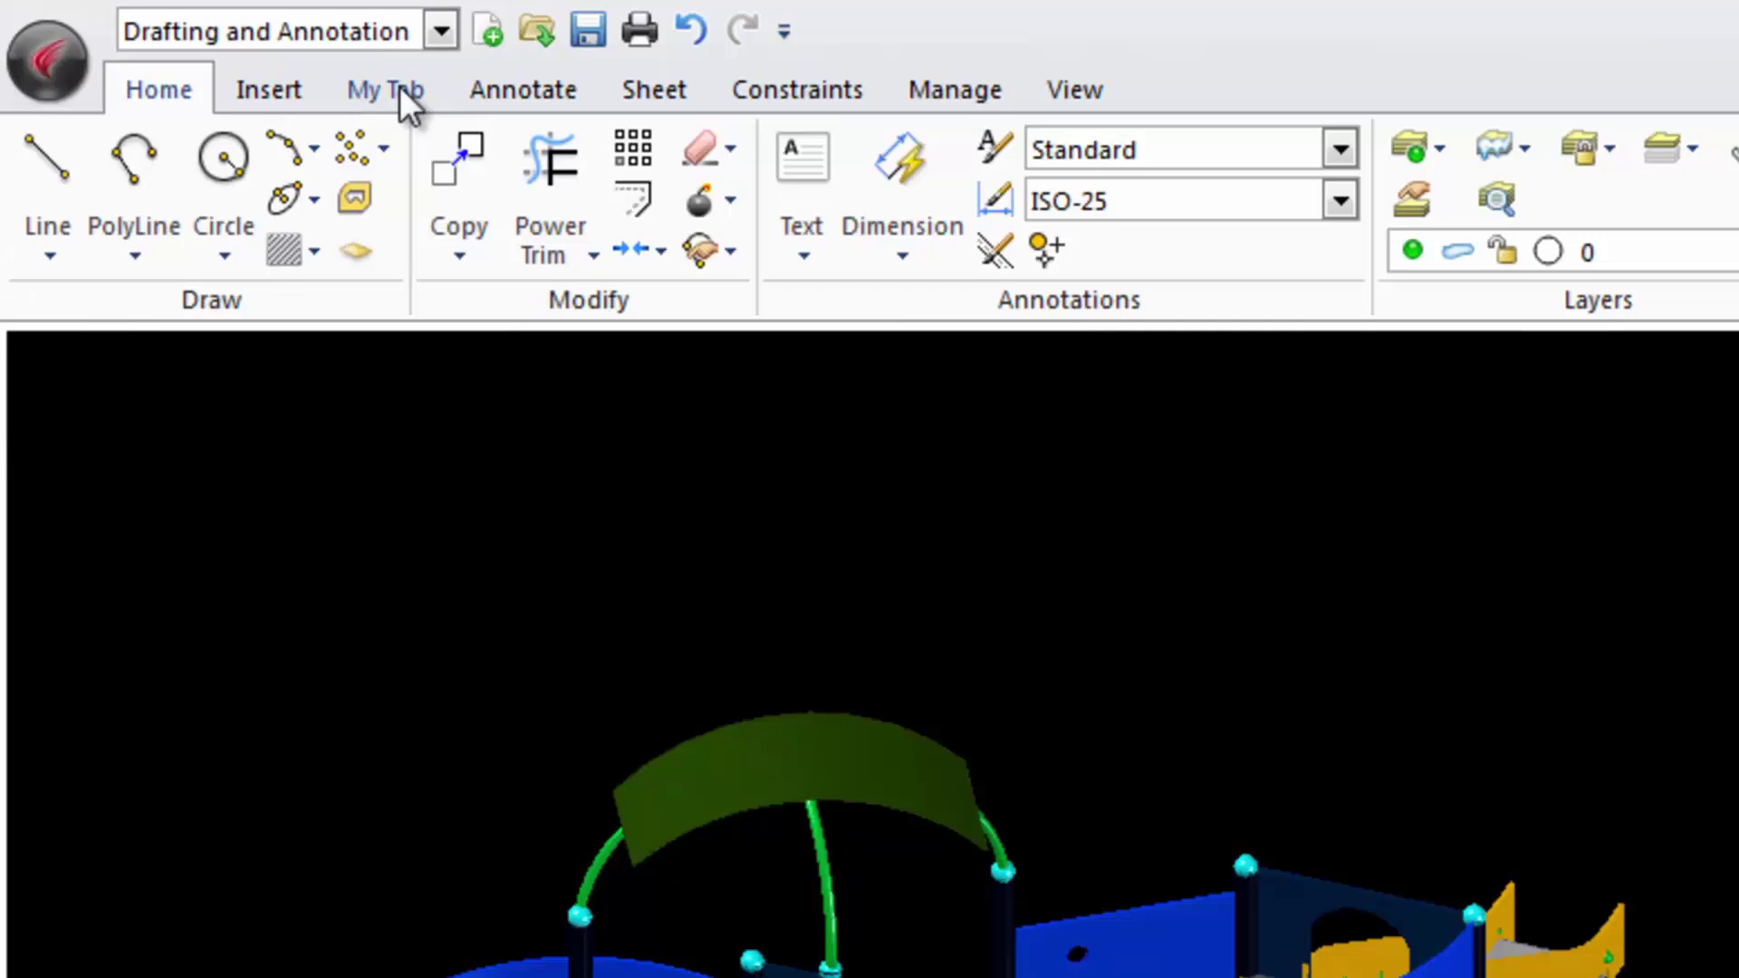
pyautogui.click(160, 37)
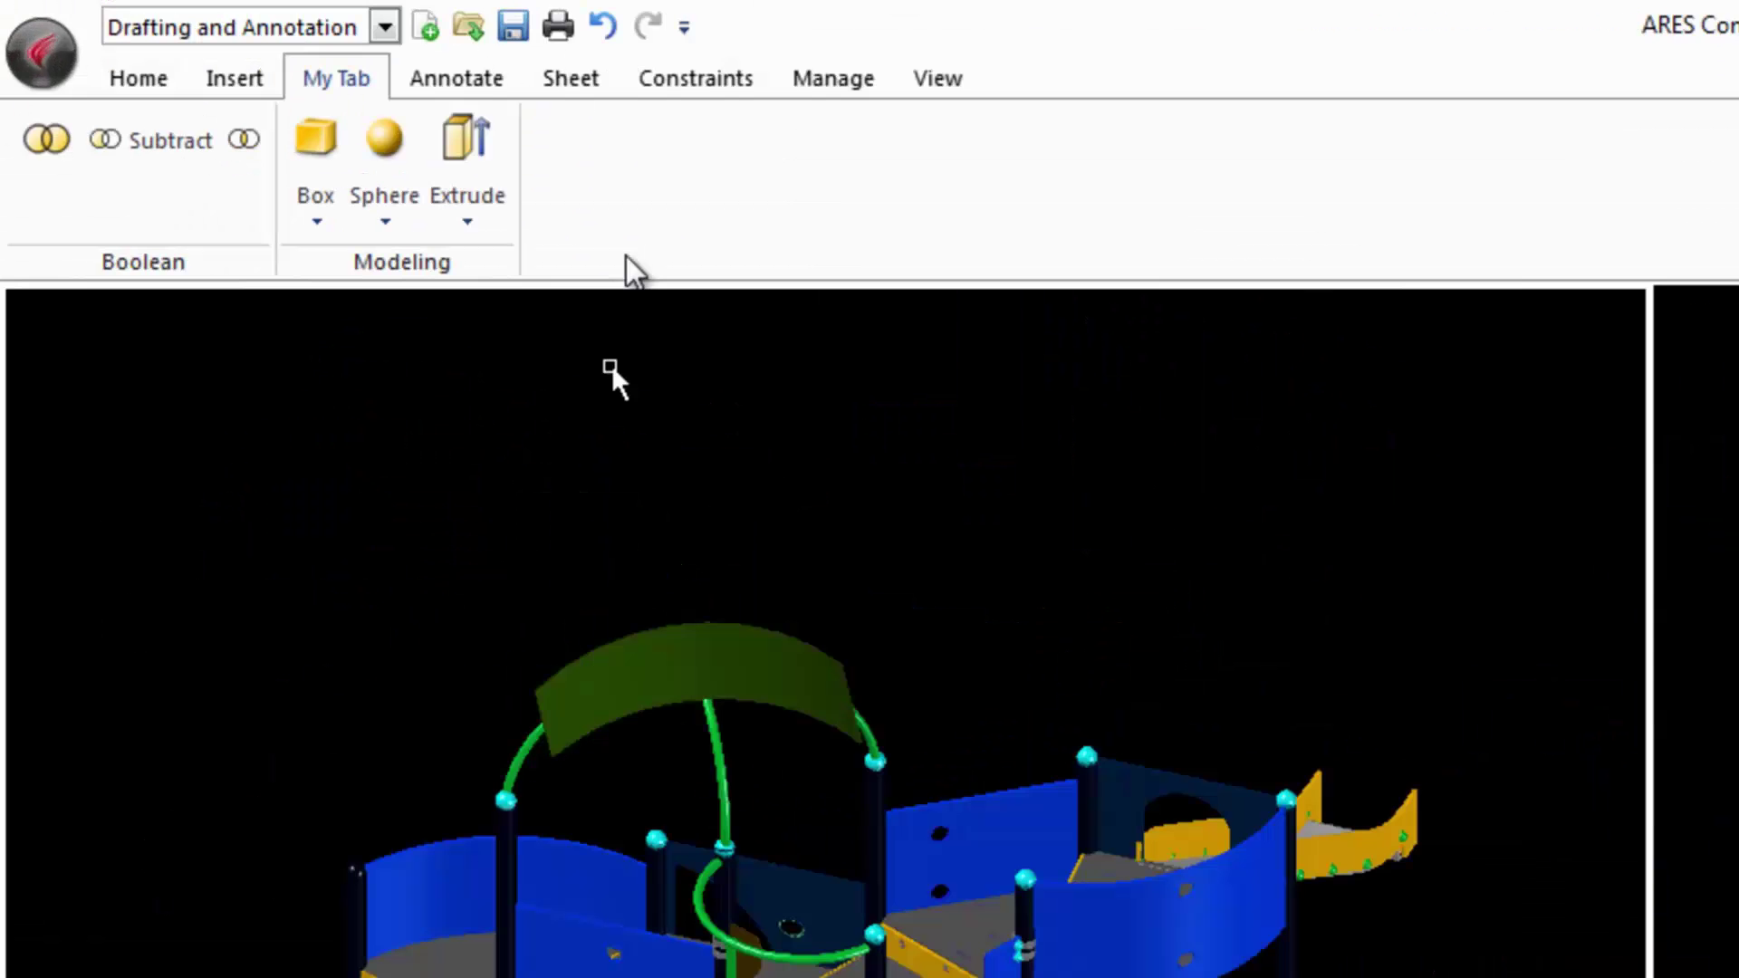
pyautogui.click(952, 91)
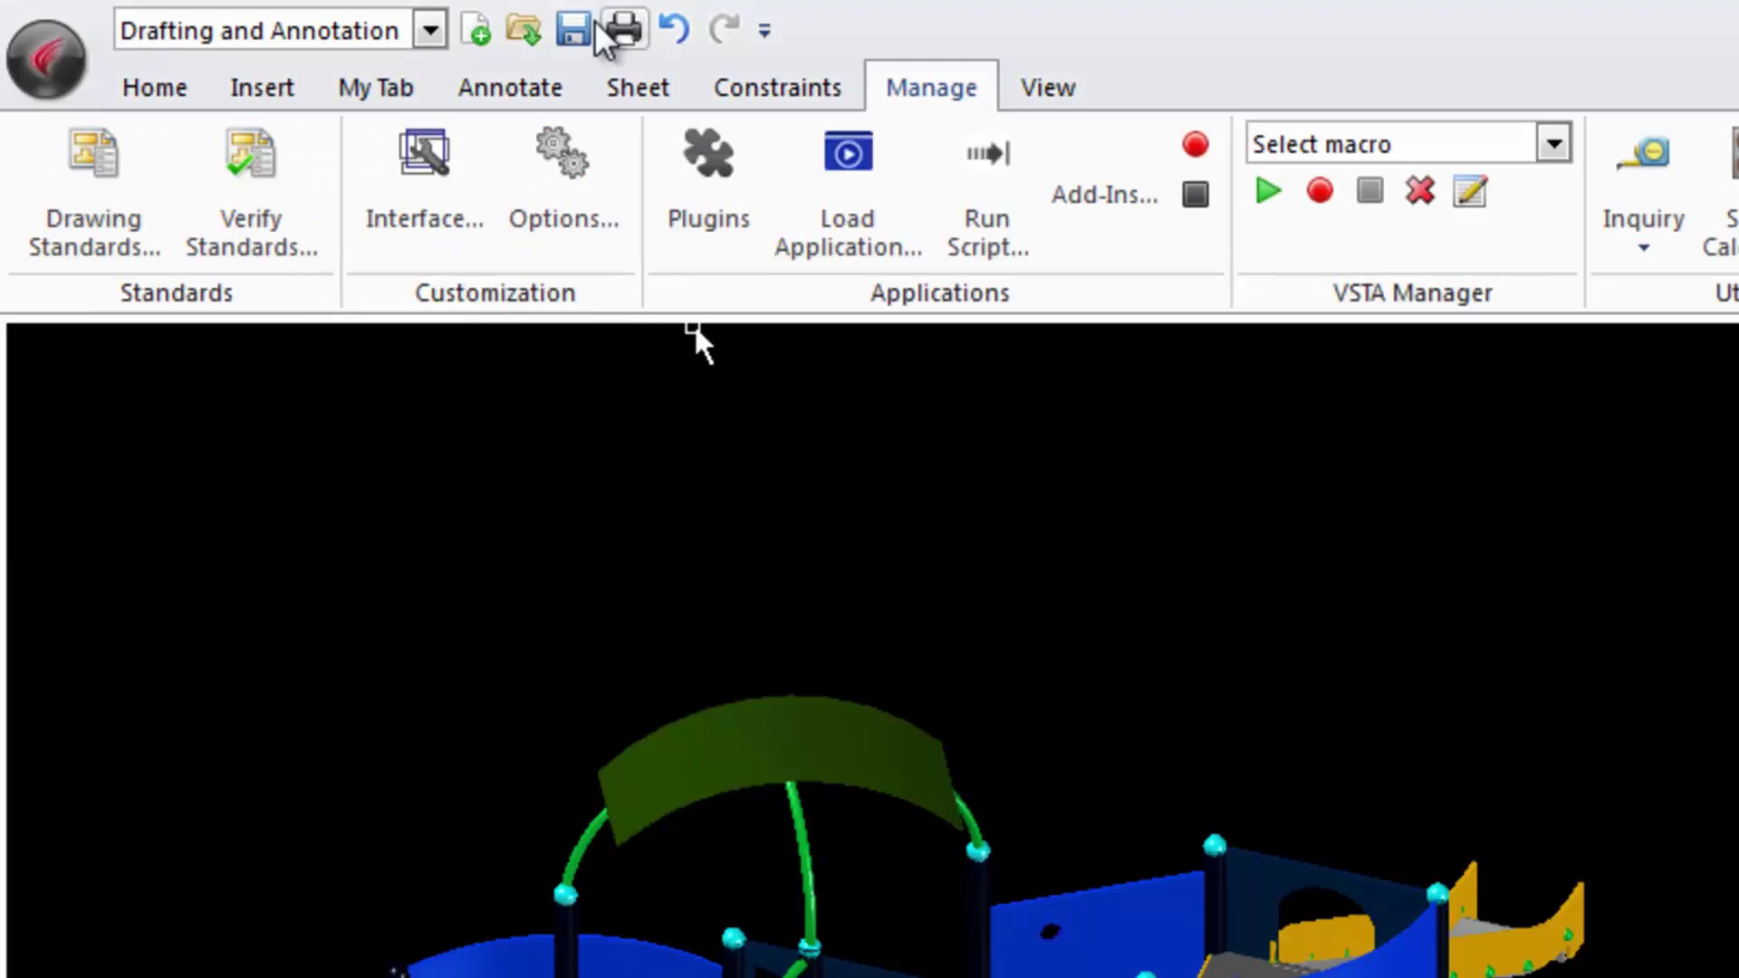
pyautogui.click(425, 177)
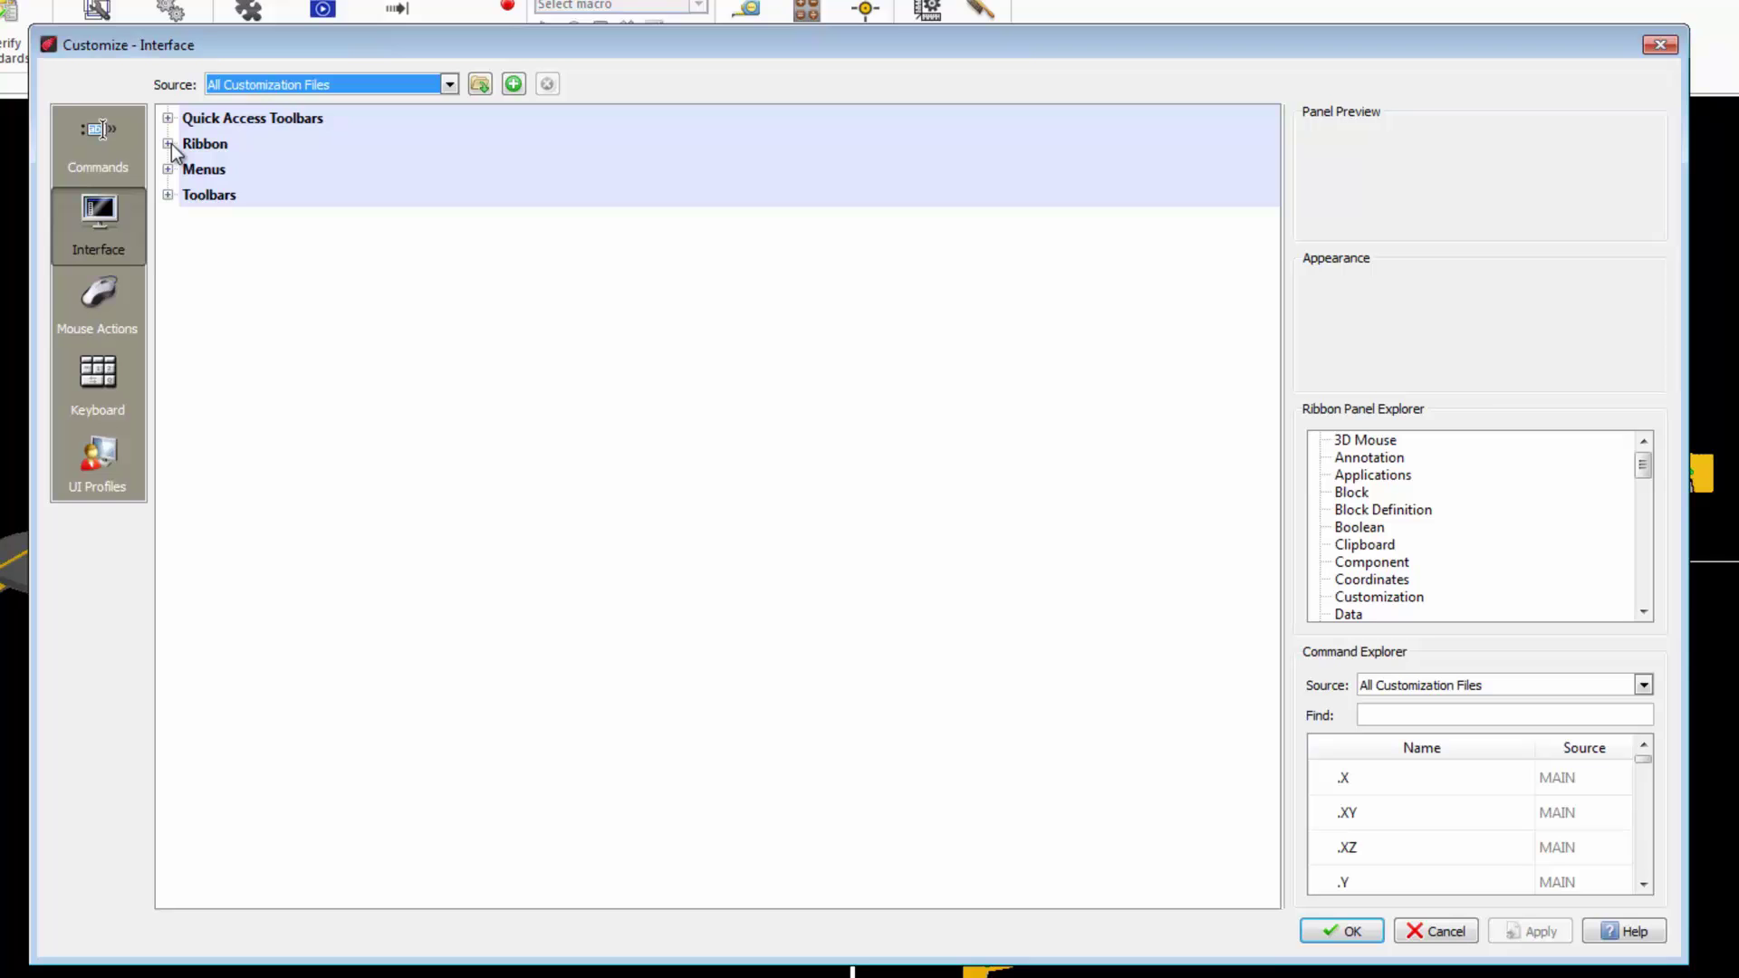
pyautogui.click(170, 144)
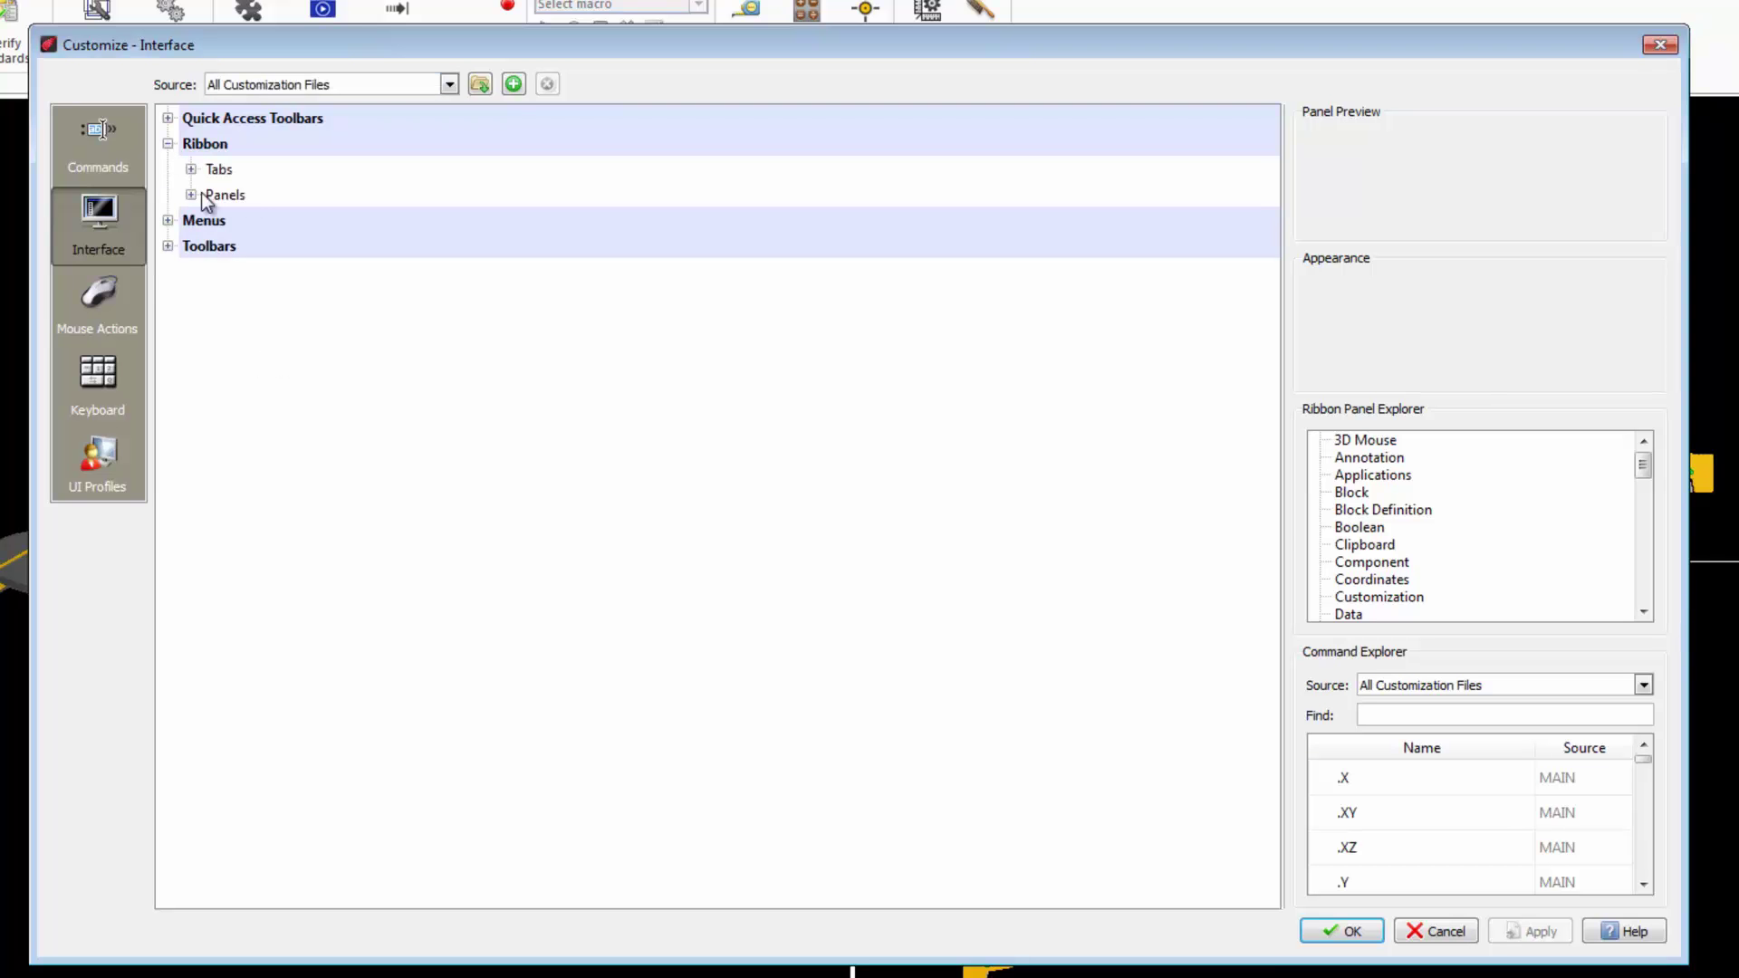
# Expand the ribbon Tabs and Panels lists and show the panels inside the Annotate tab.
pyautogui.click(191, 195)
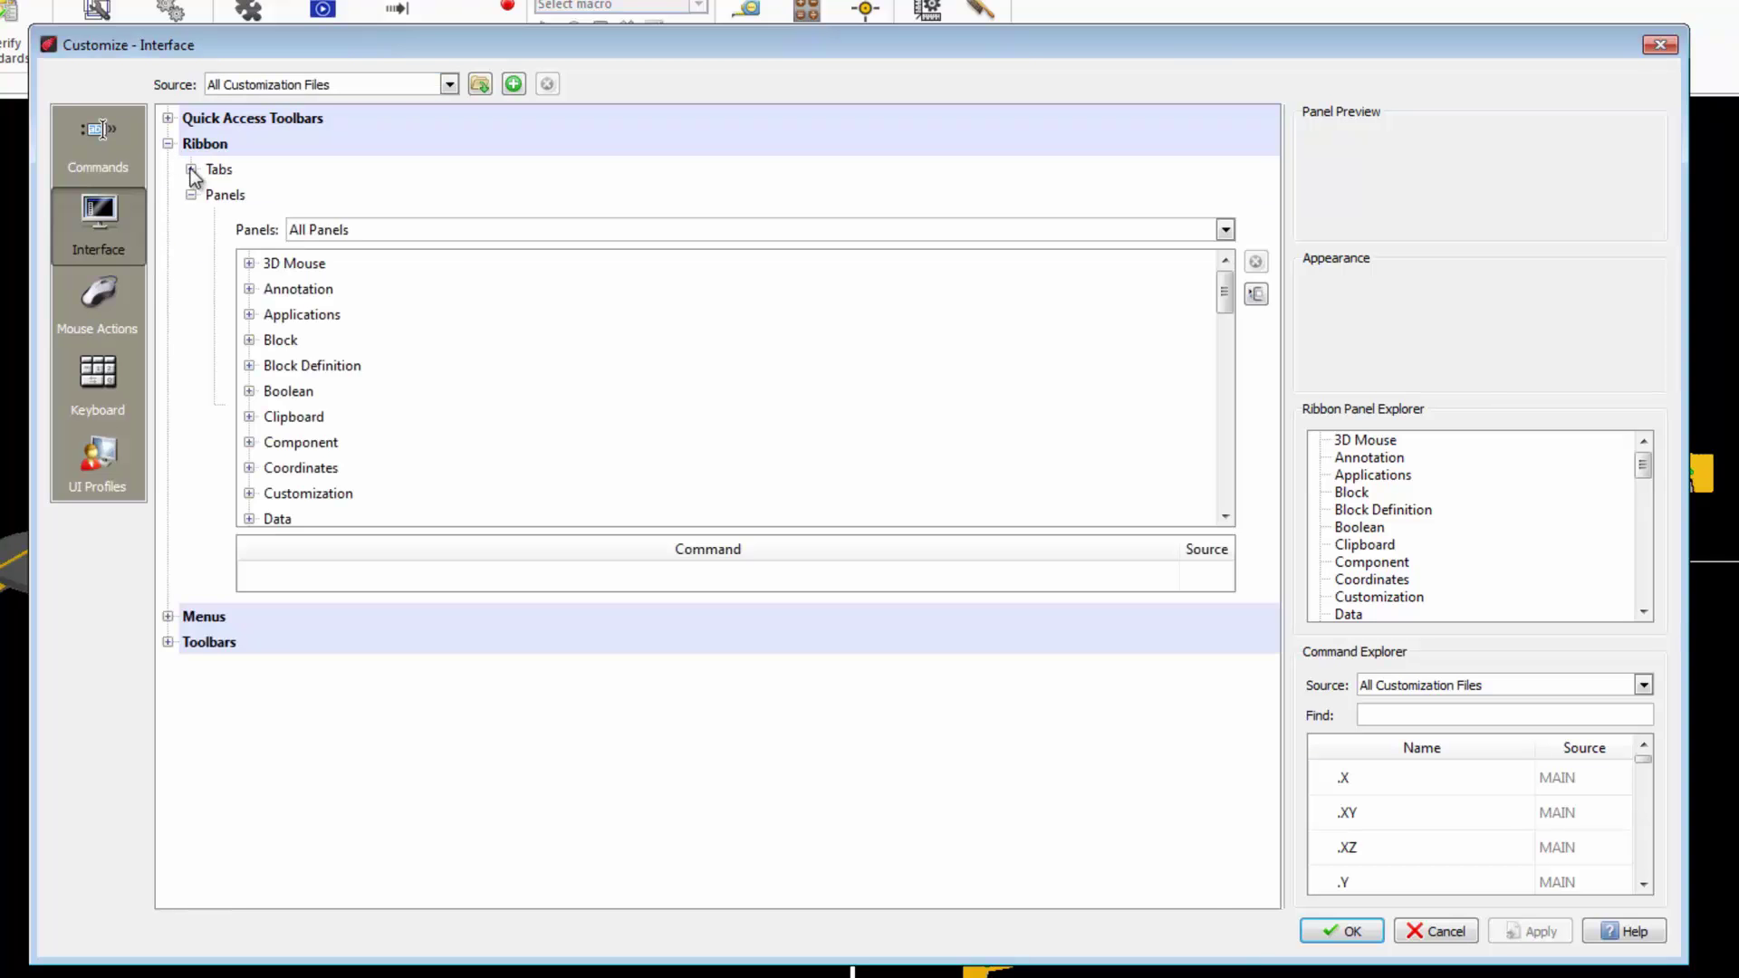
pyautogui.click(191, 169)
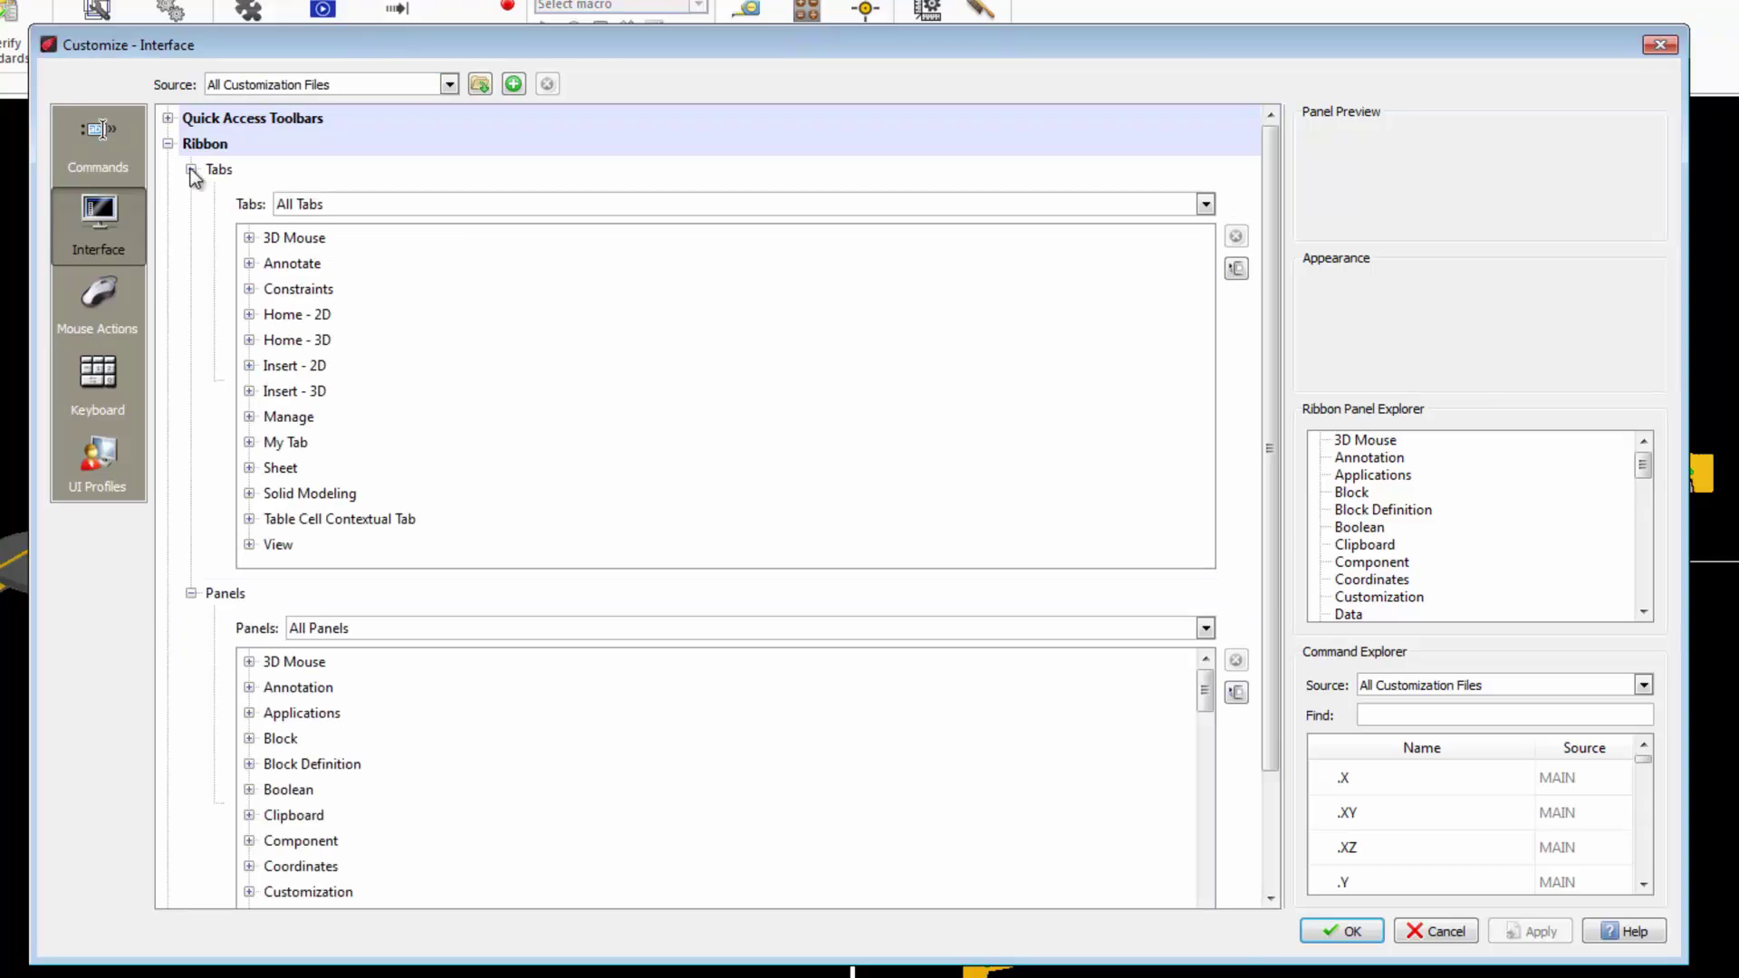
pyautogui.click(248, 263)
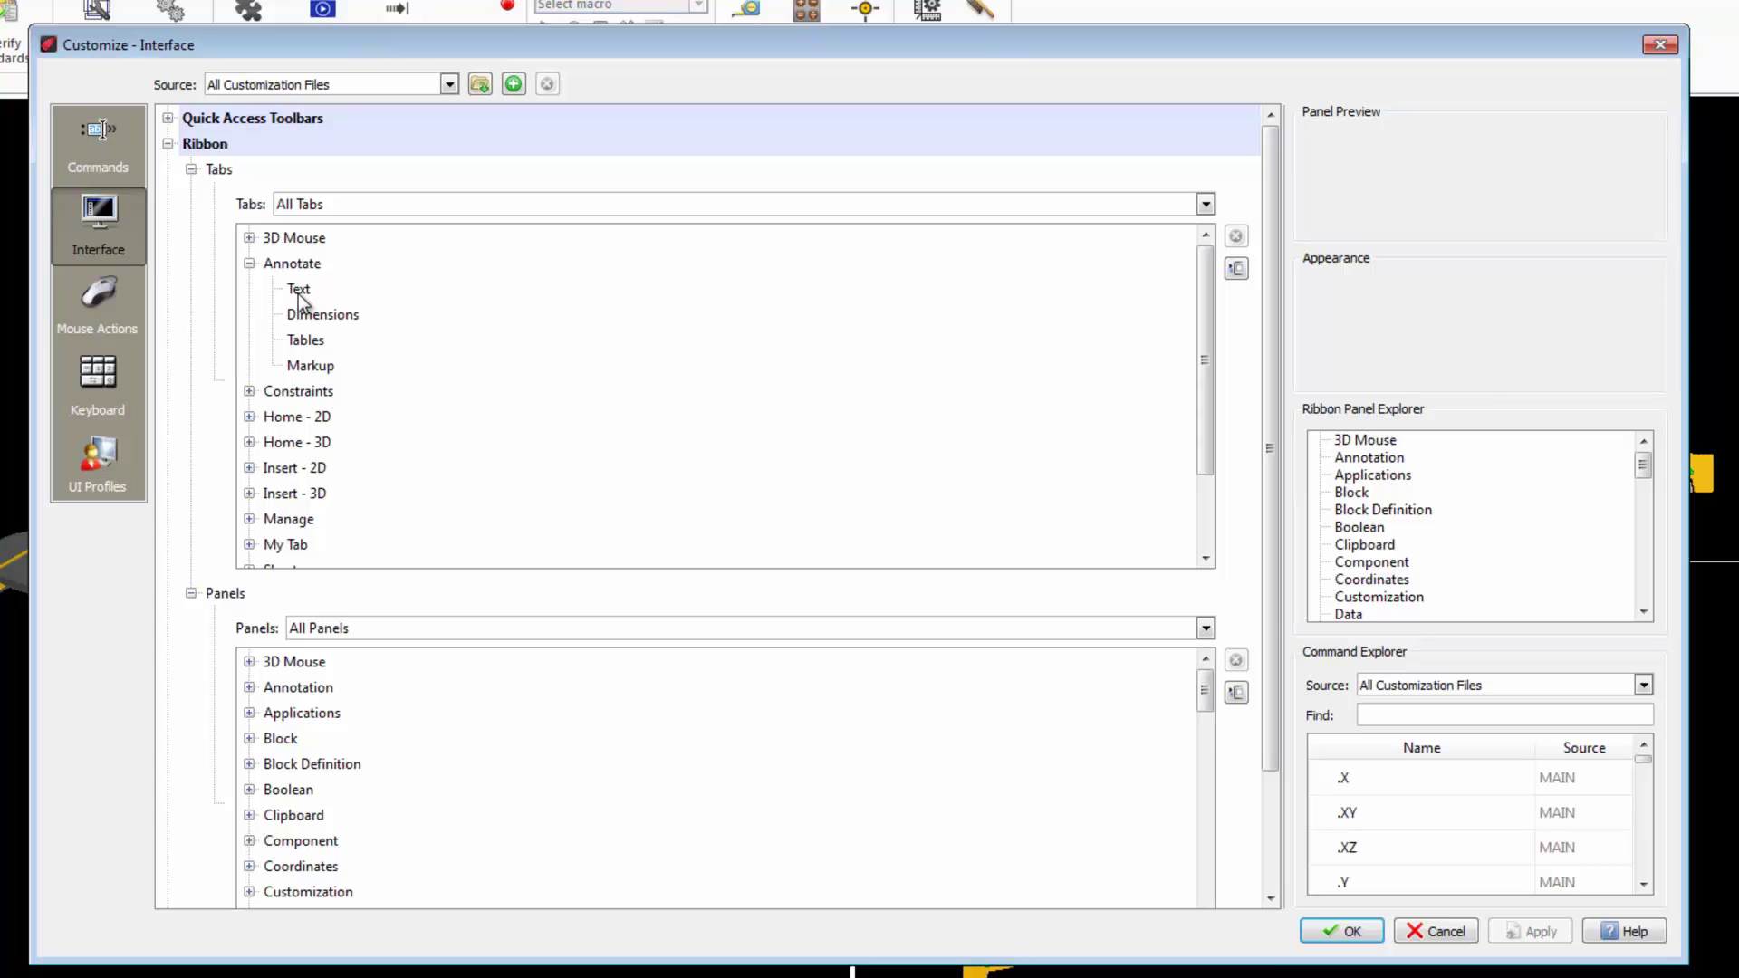
pyautogui.moveTo(1205, 690); pyautogui.dragTo(1215, 878)
# Preview the Text panel and inspect its Row 1 Note and Sub-Panel 1 groups.
pyautogui.click(249, 815)
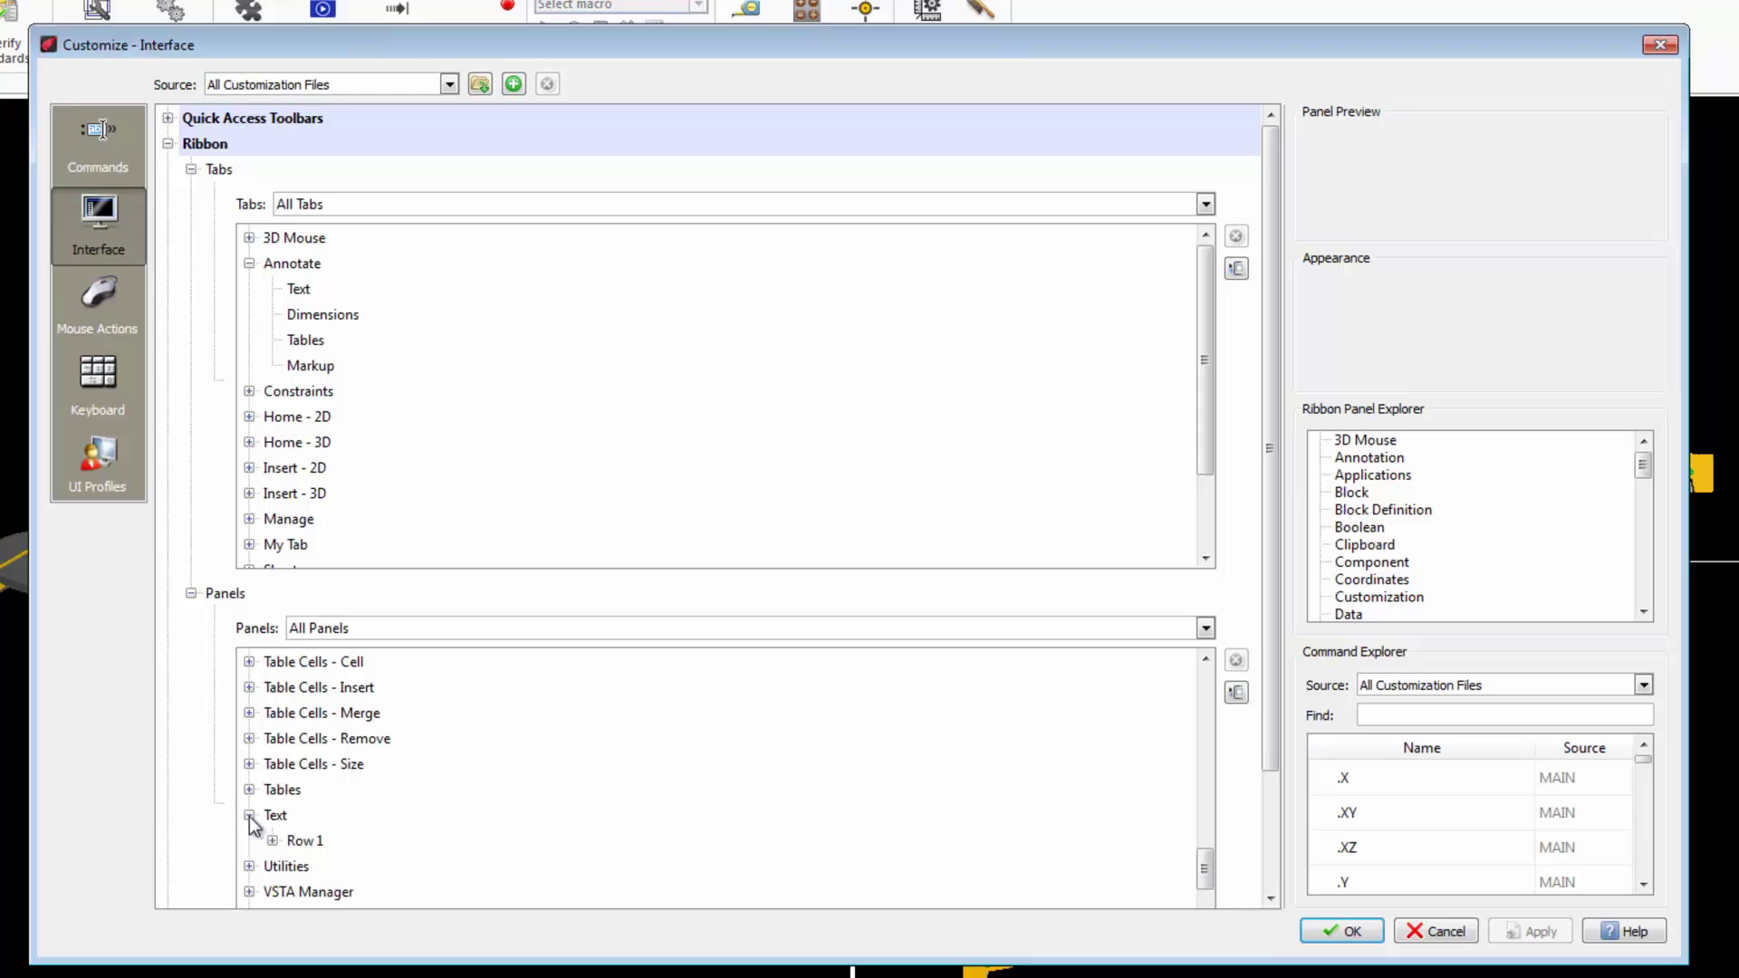
pyautogui.click(272, 840)
pyautogui.scroll(-2, 1165, 779)
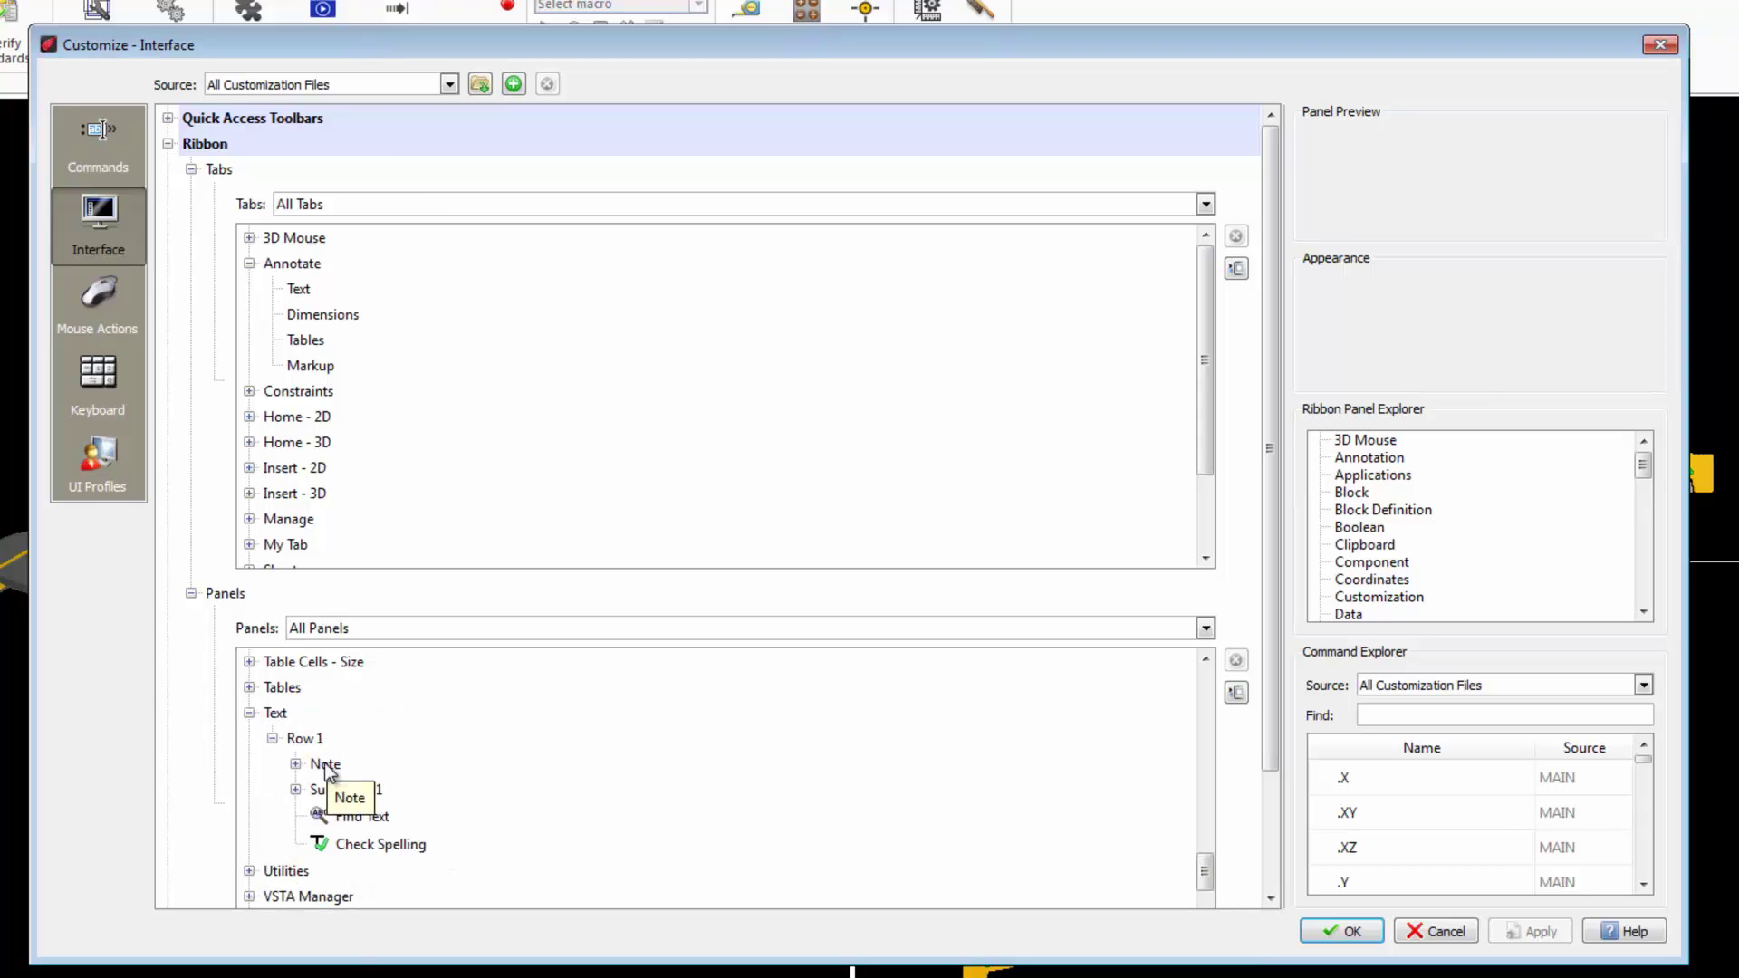
pyautogui.click(299, 291)
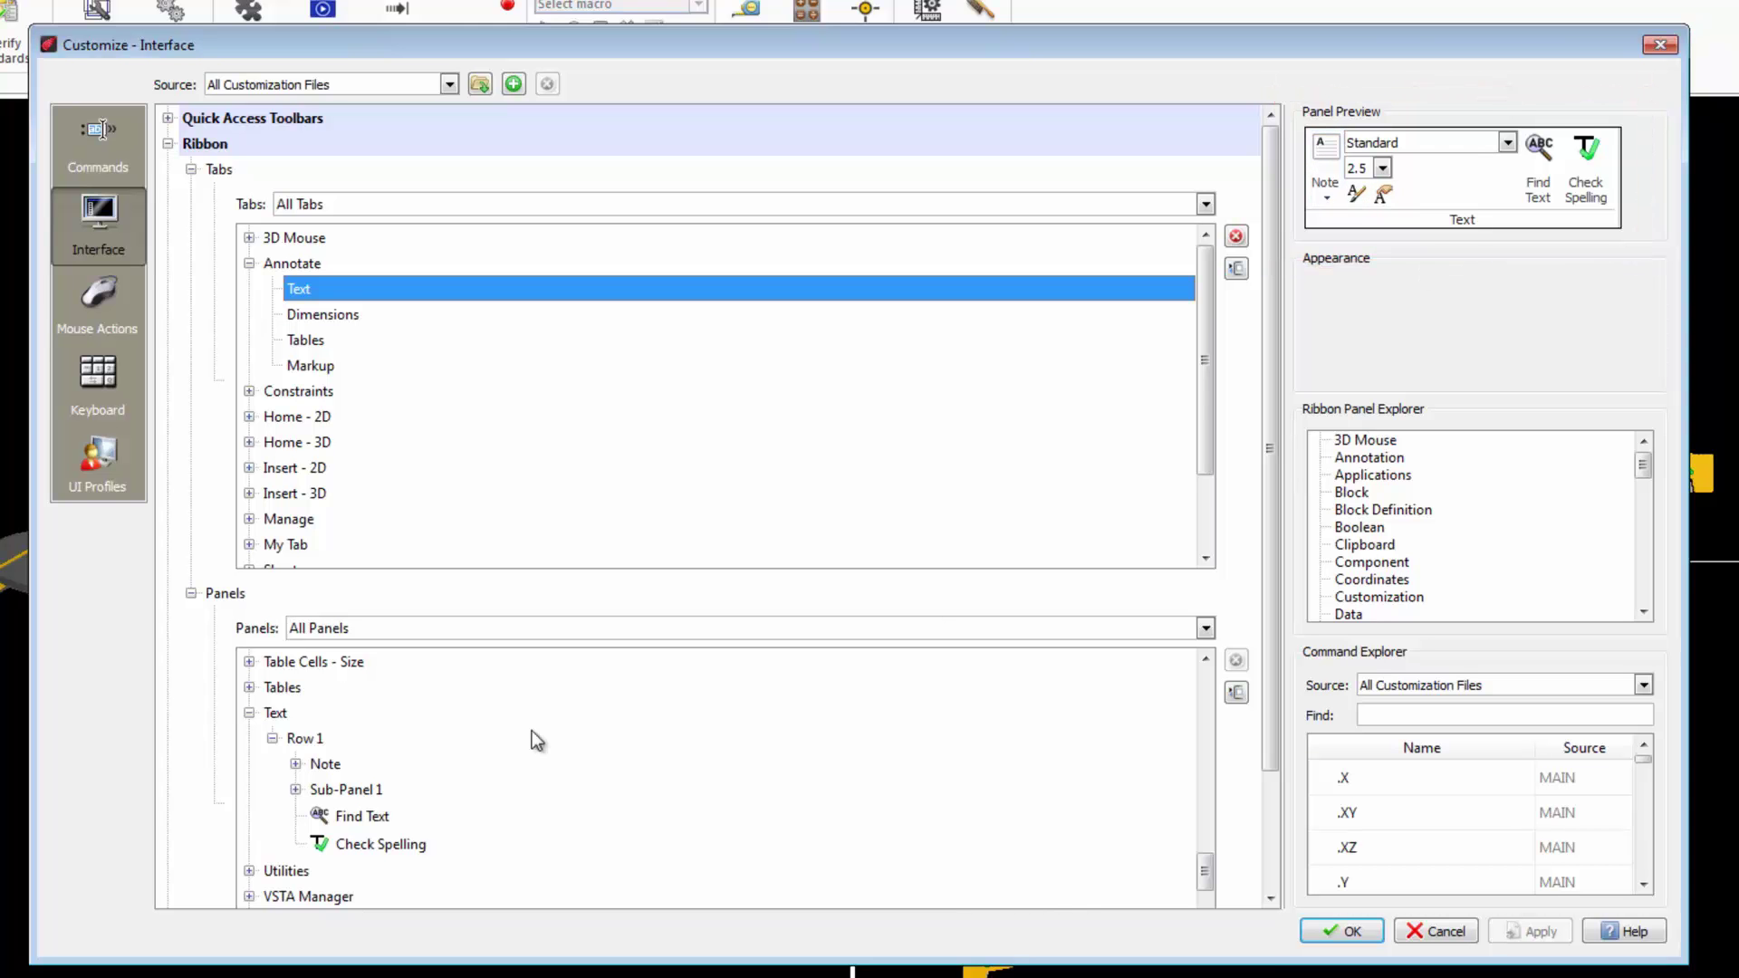
pyautogui.click(296, 763)
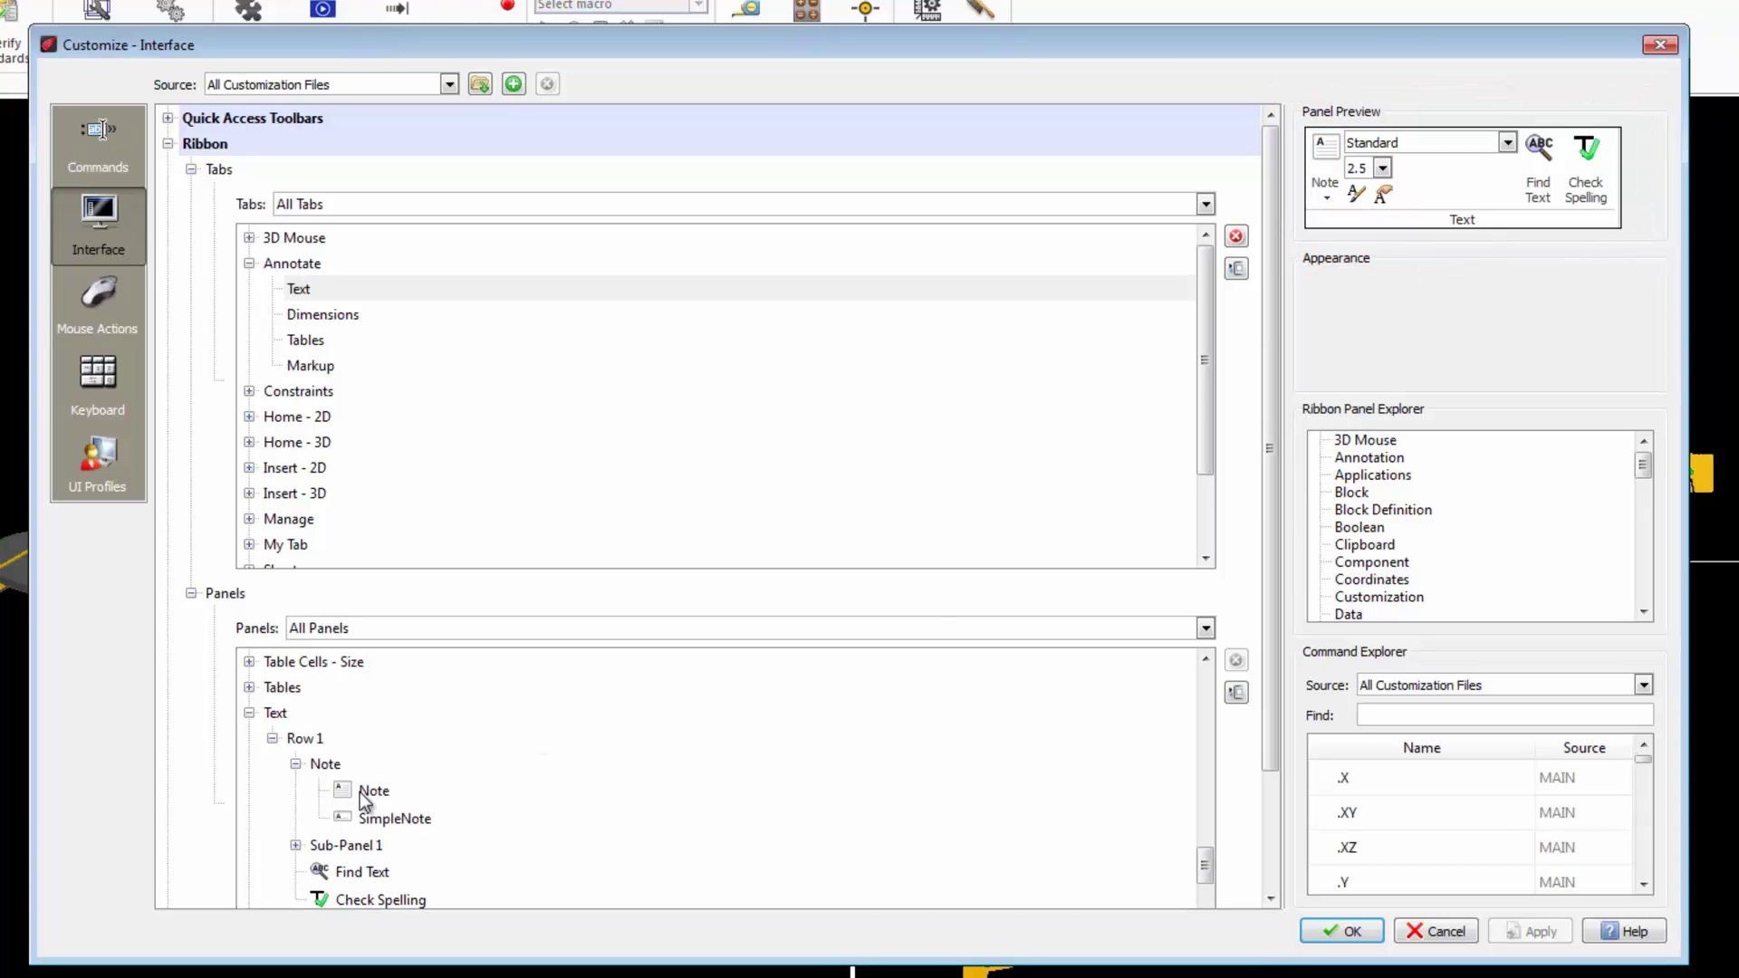
pyautogui.click(296, 763)
pyautogui.click(296, 789)
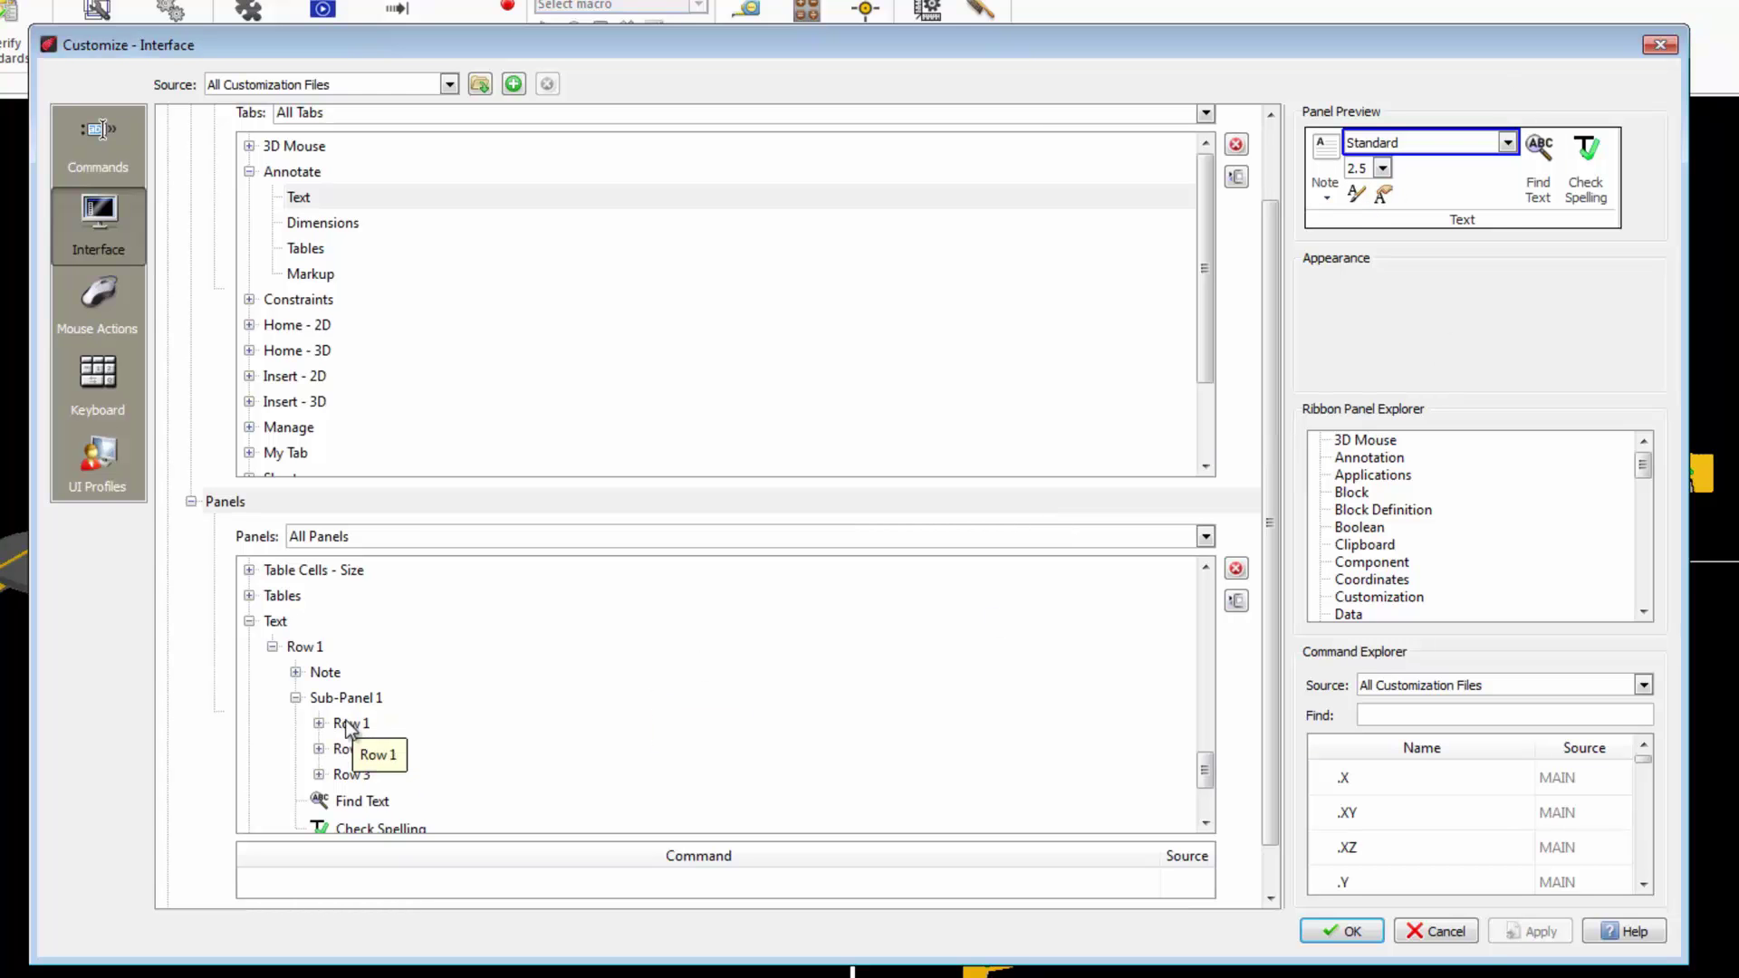
pyautogui.doubleClick(363, 776)
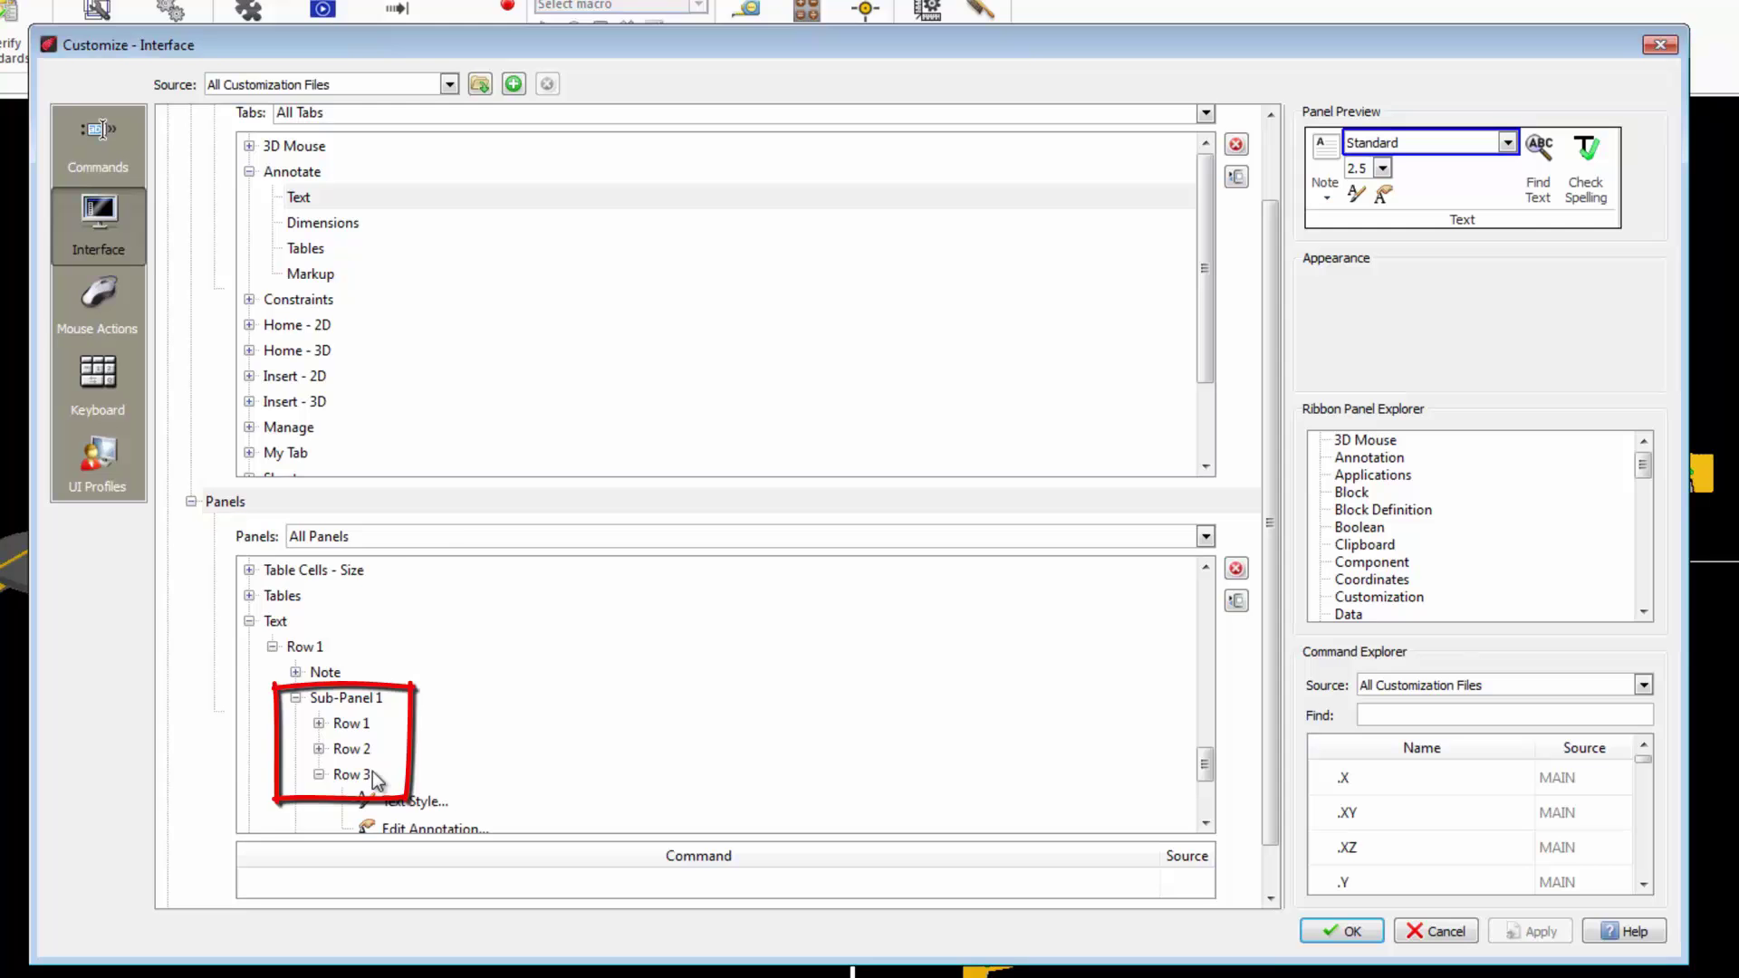
pyautogui.scroll(-1, 376, 765)
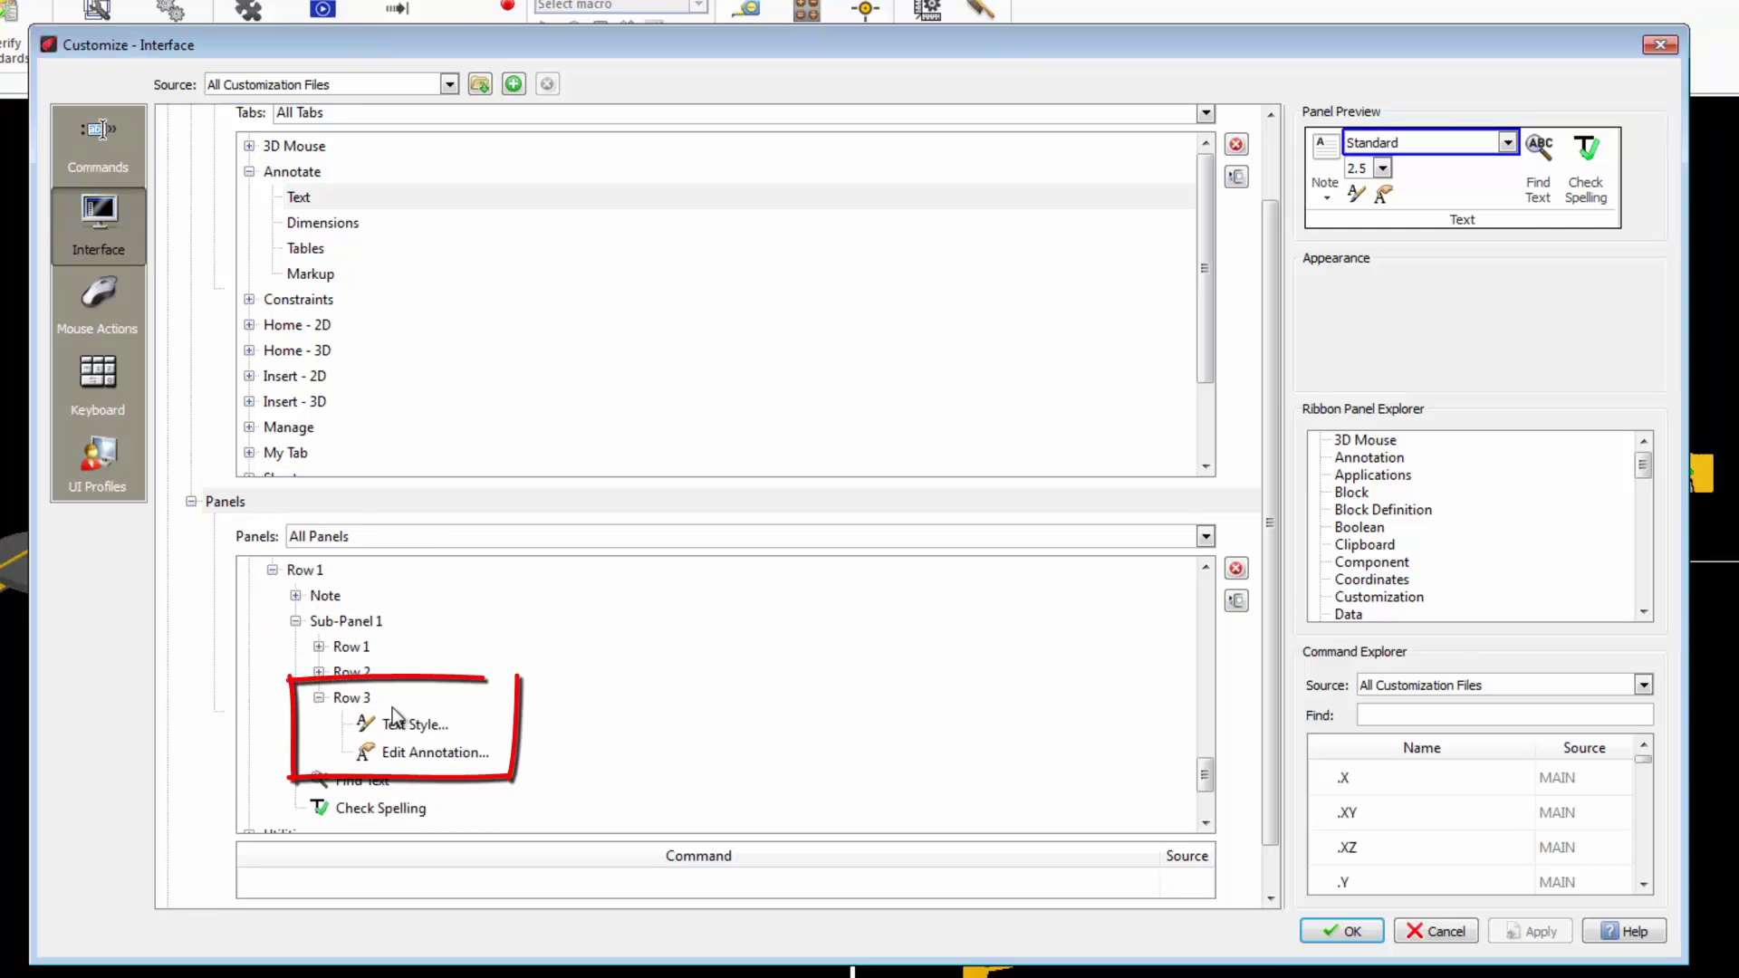
pyautogui.click(295, 621)
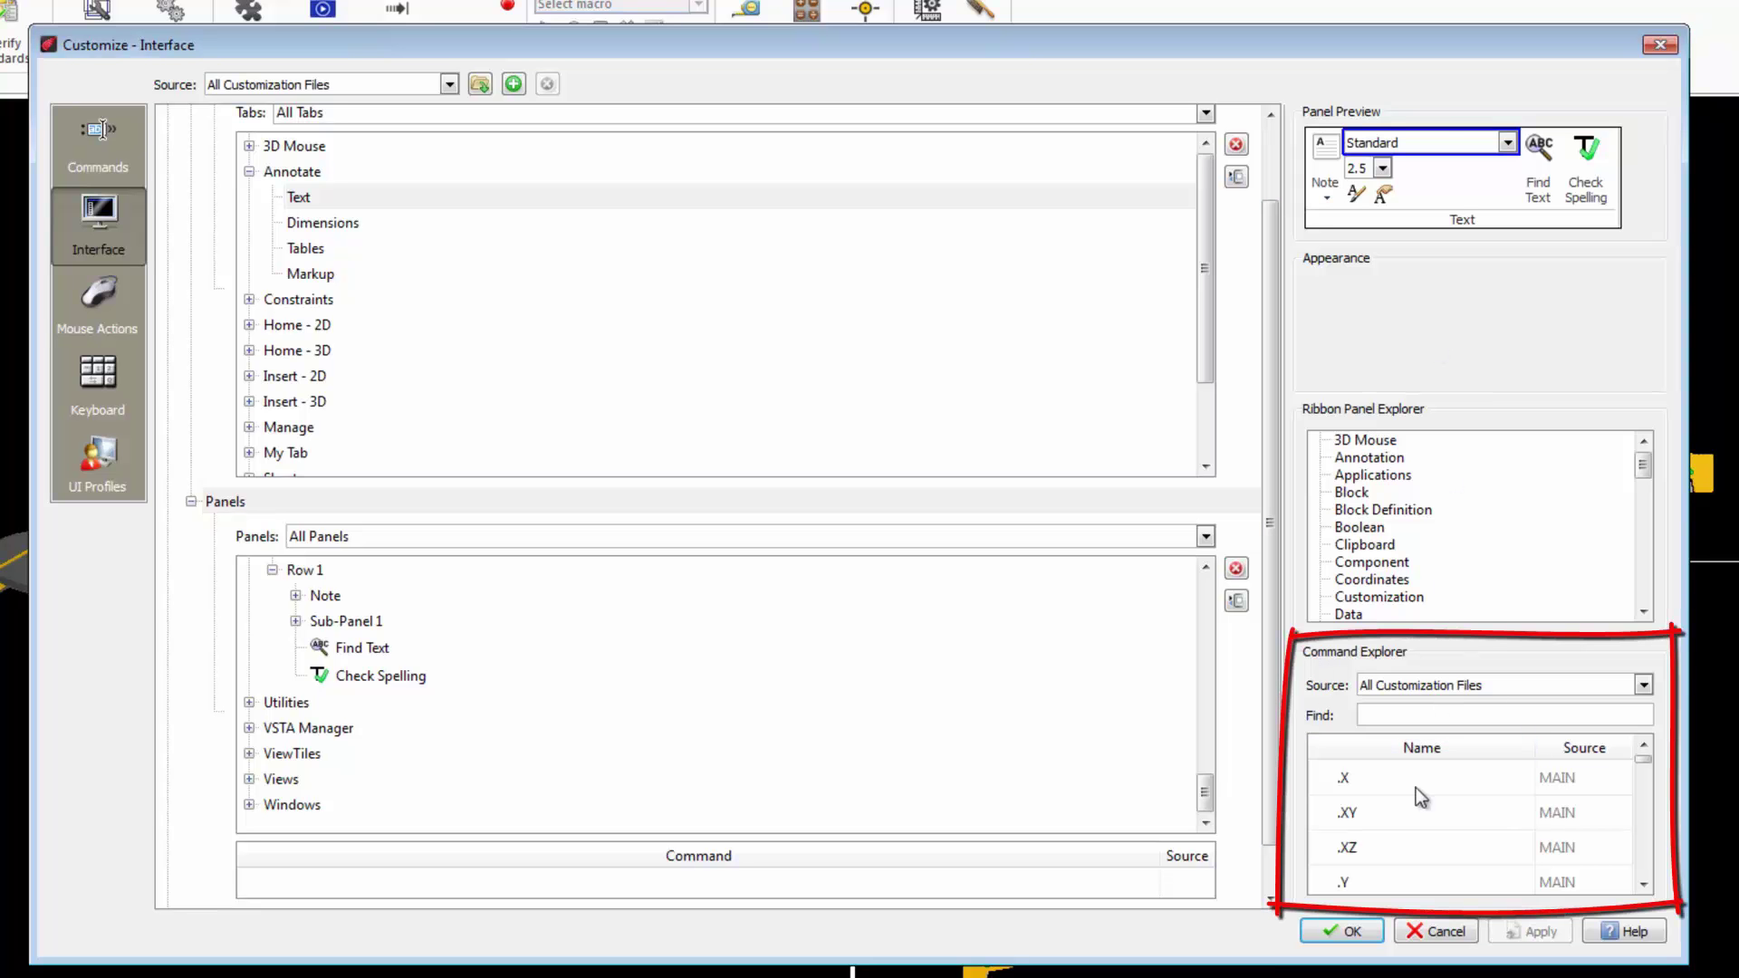
# Search Command Explorer for 'table' and drag Table Edit into the Text panel's Row 1.
pyautogui.click(1420, 716)
pyautogui.write('ta')
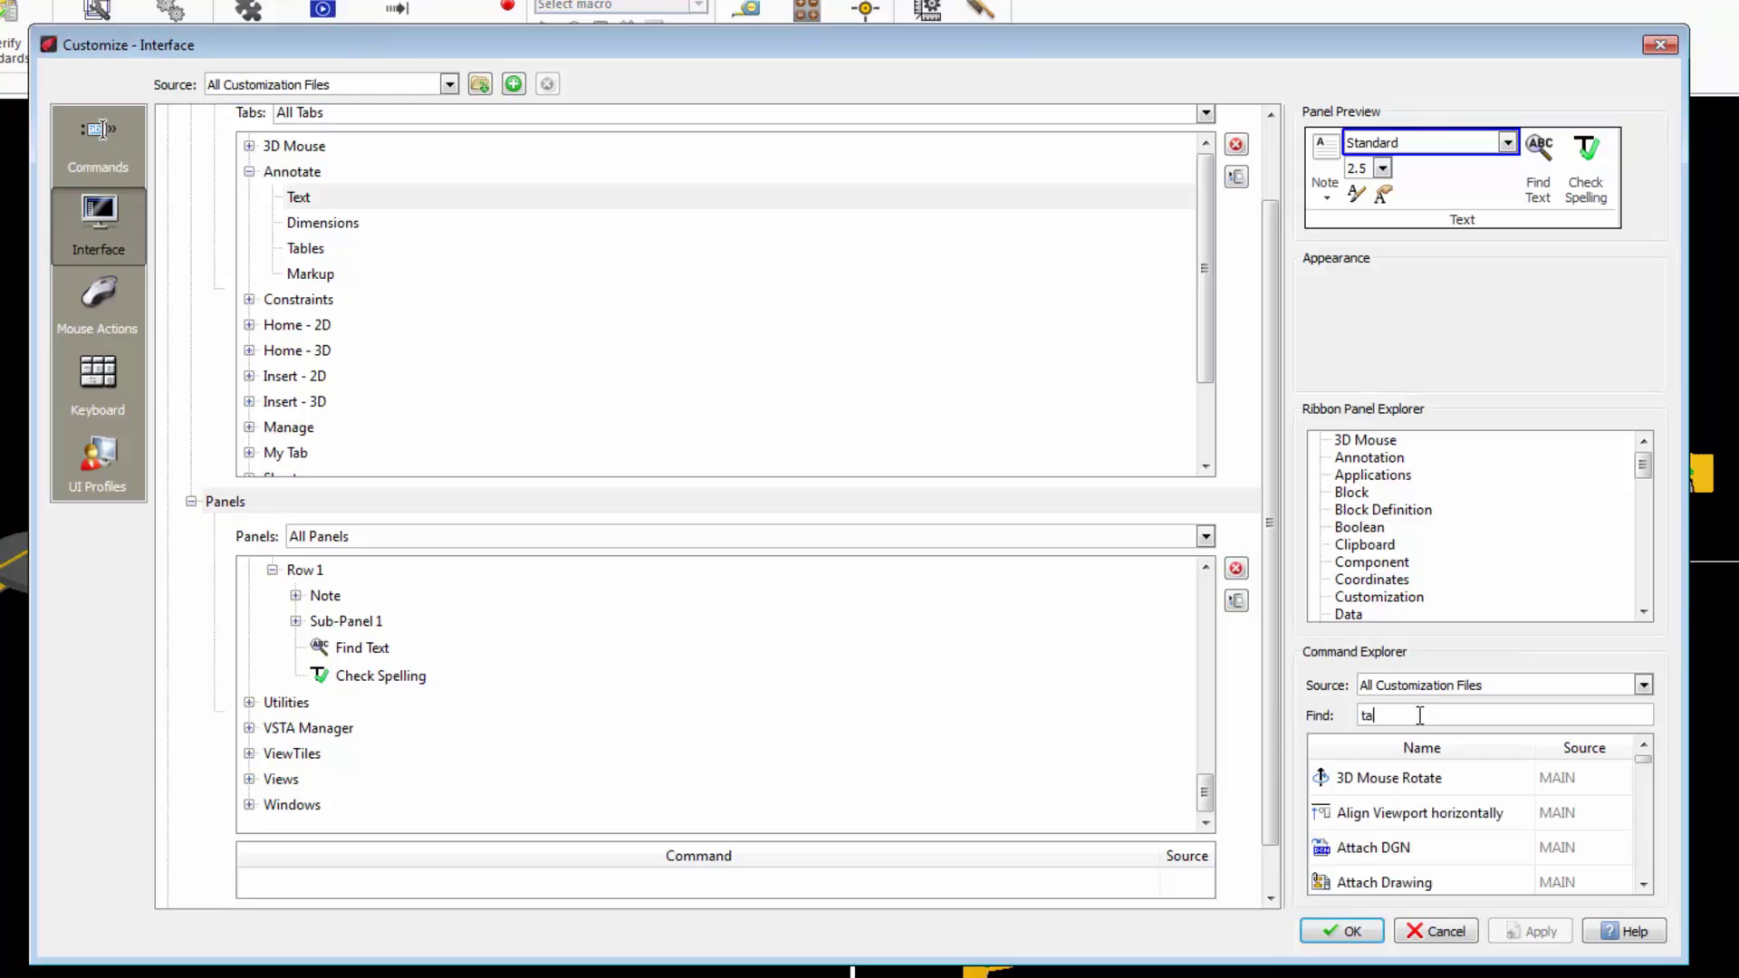
pyautogui.write('ble')
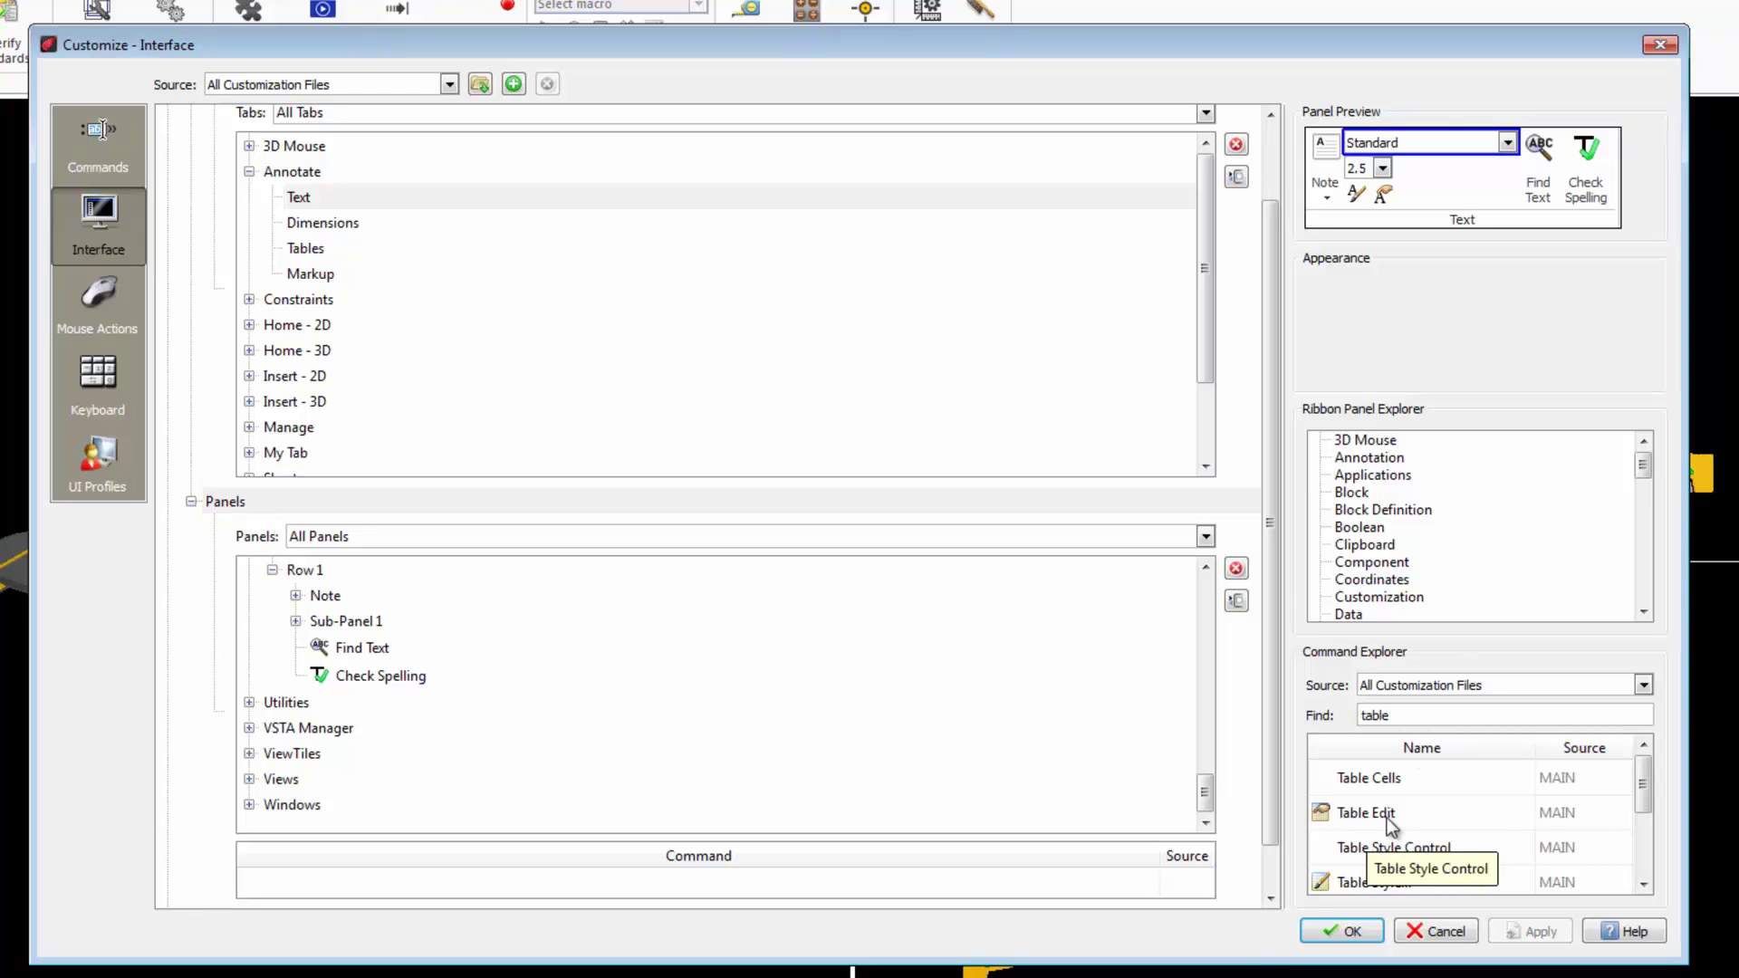
pyautogui.moveTo(1366, 812)
pyautogui.mouseDown()
pyautogui.moveTo(1204, 737)
pyautogui.moveTo(768, 612)
pyautogui.moveTo(309, 569)
pyautogui.mouseUp()
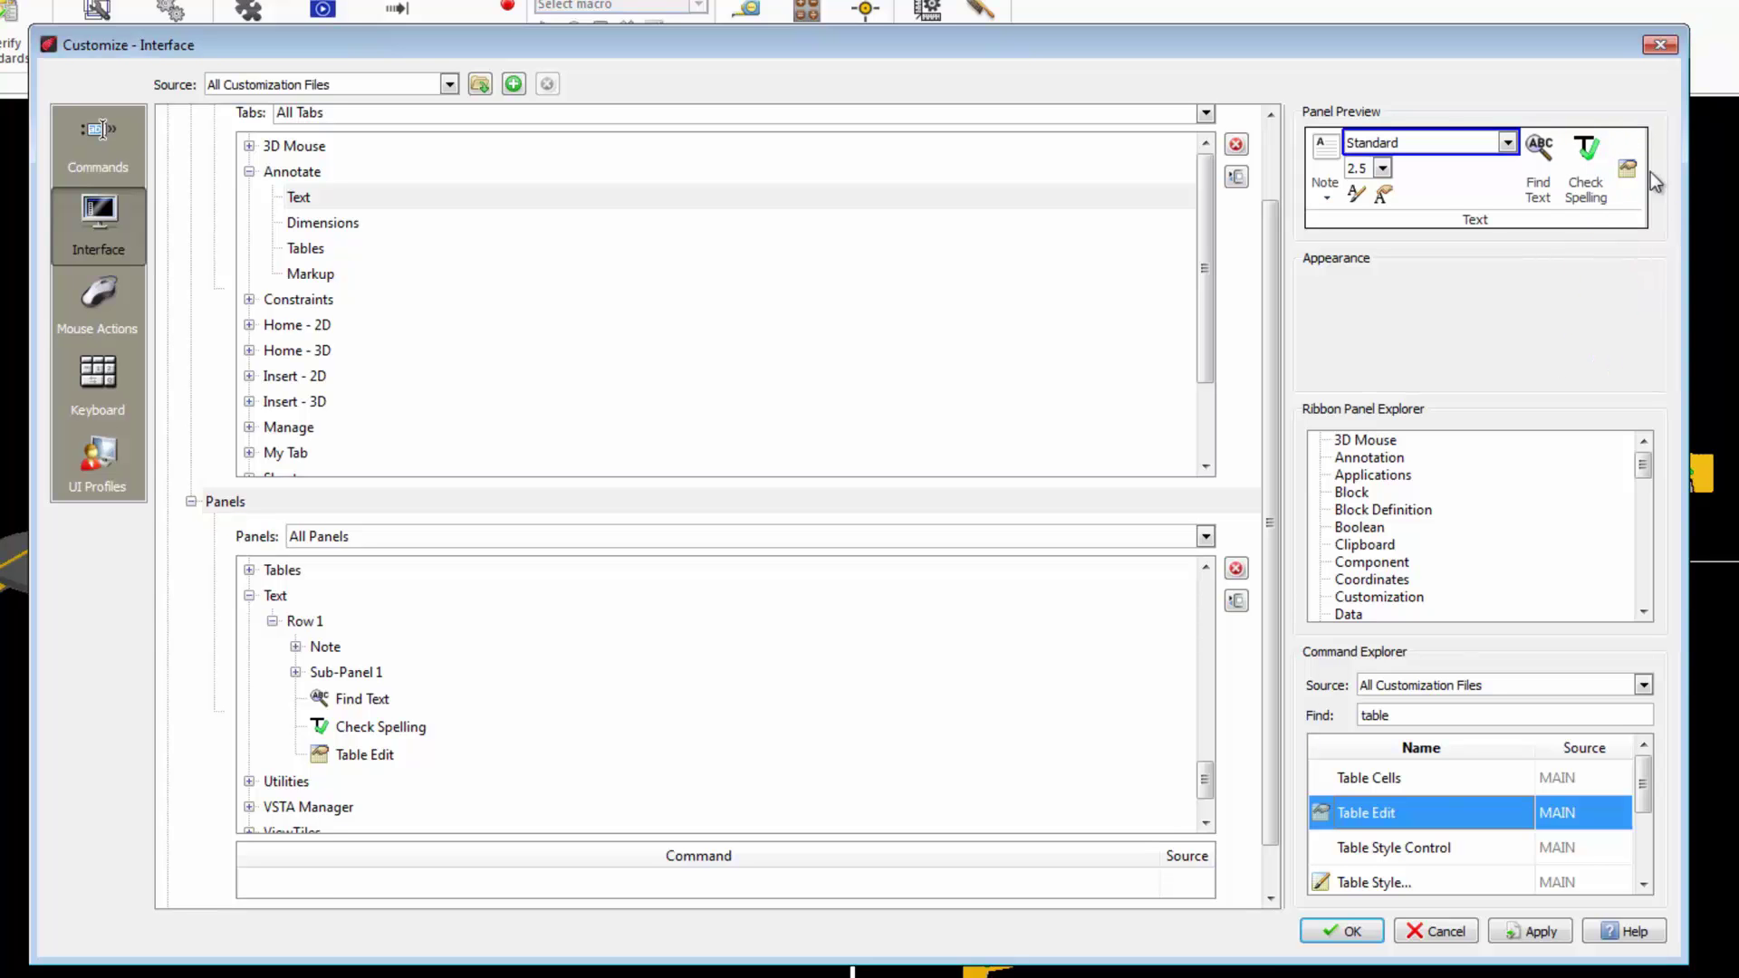
# Set Table Edit's button style to 'Large button with text (vertical)'.
pyautogui.click(1628, 170)
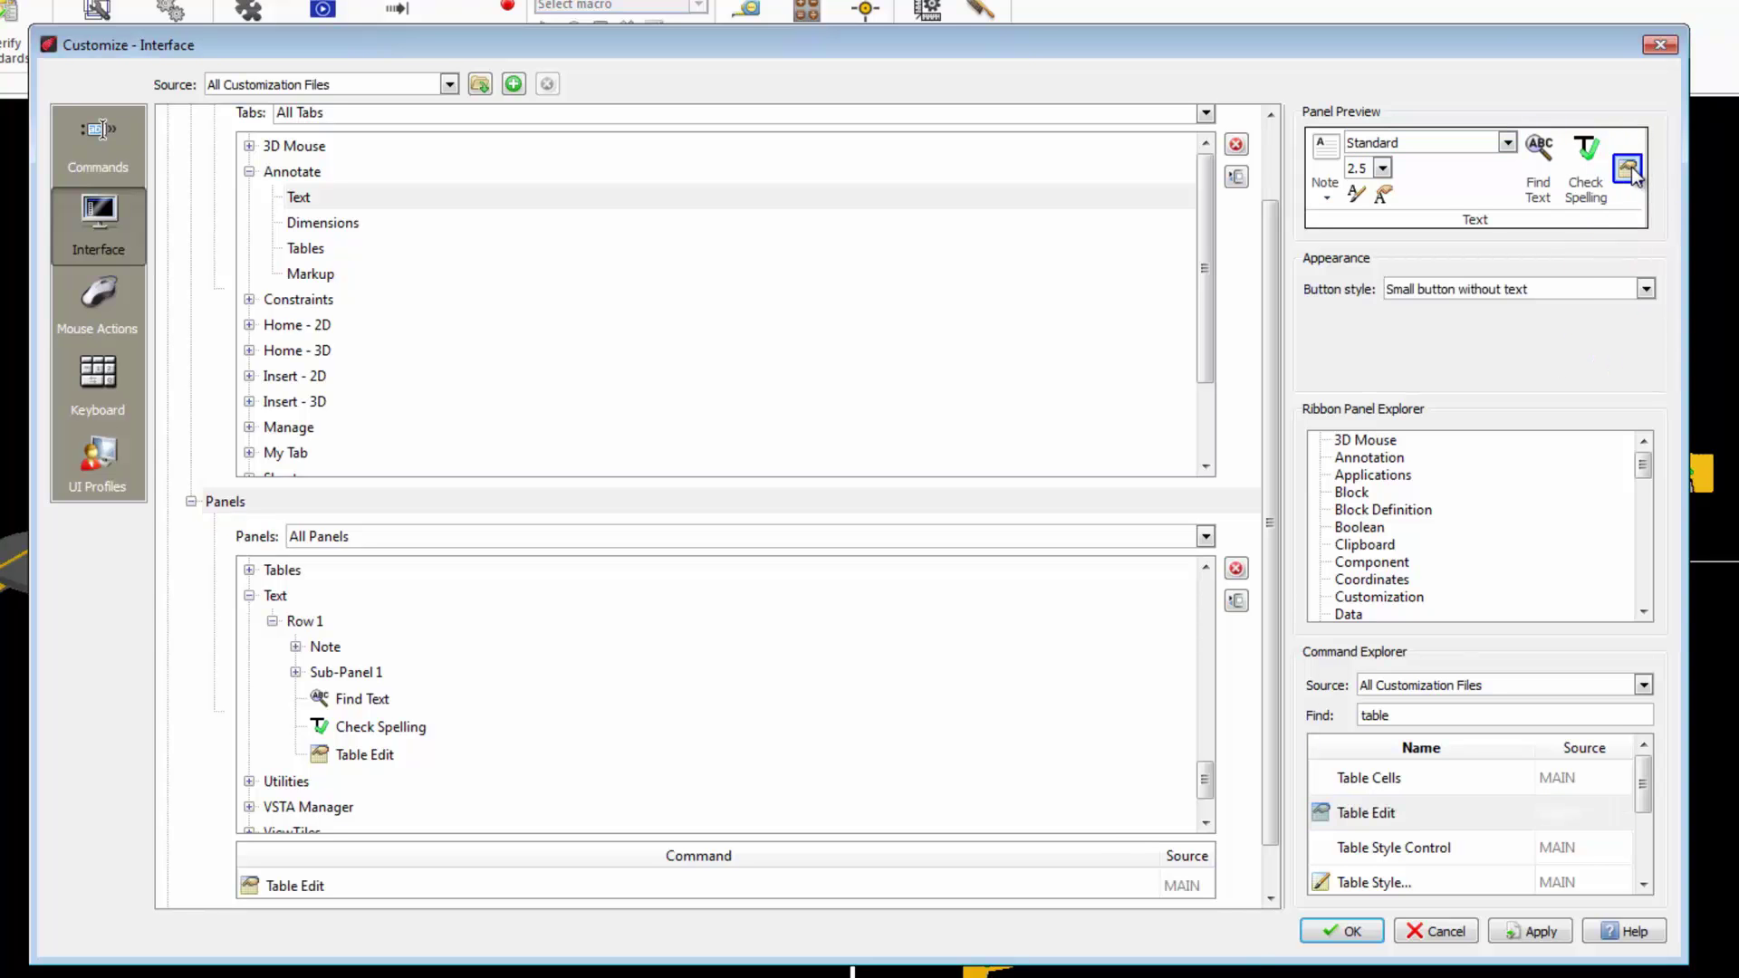
pyautogui.click(1596, 289)
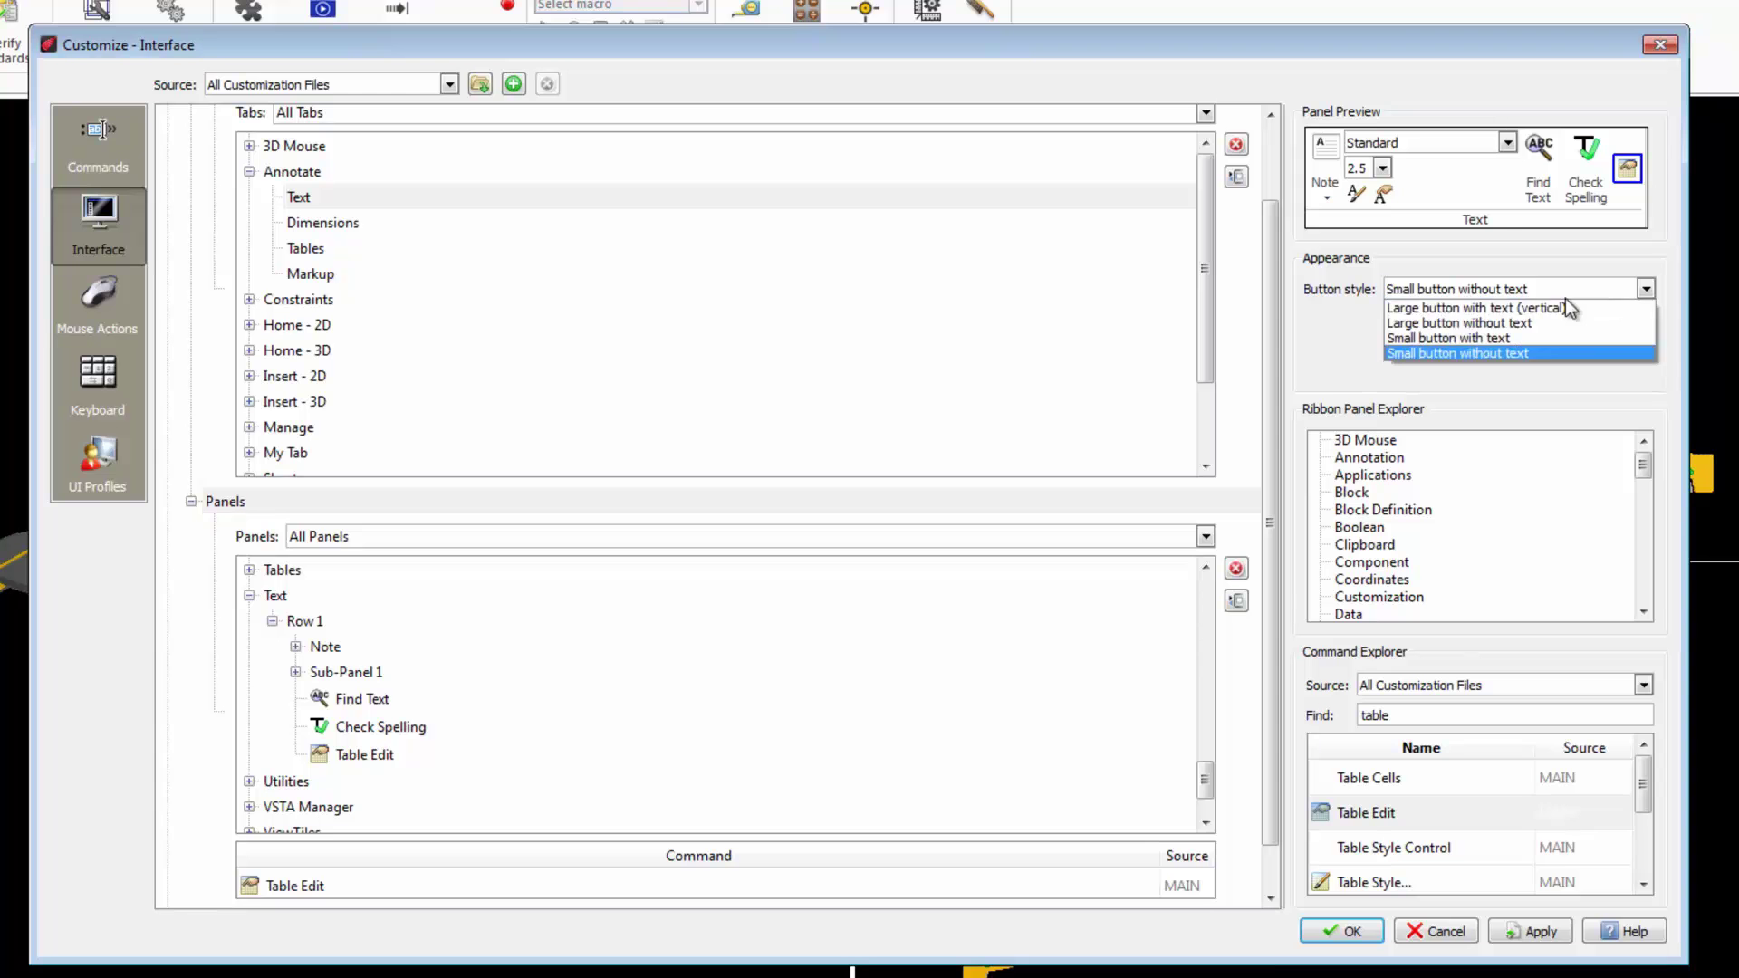
pyautogui.click(1532, 308)
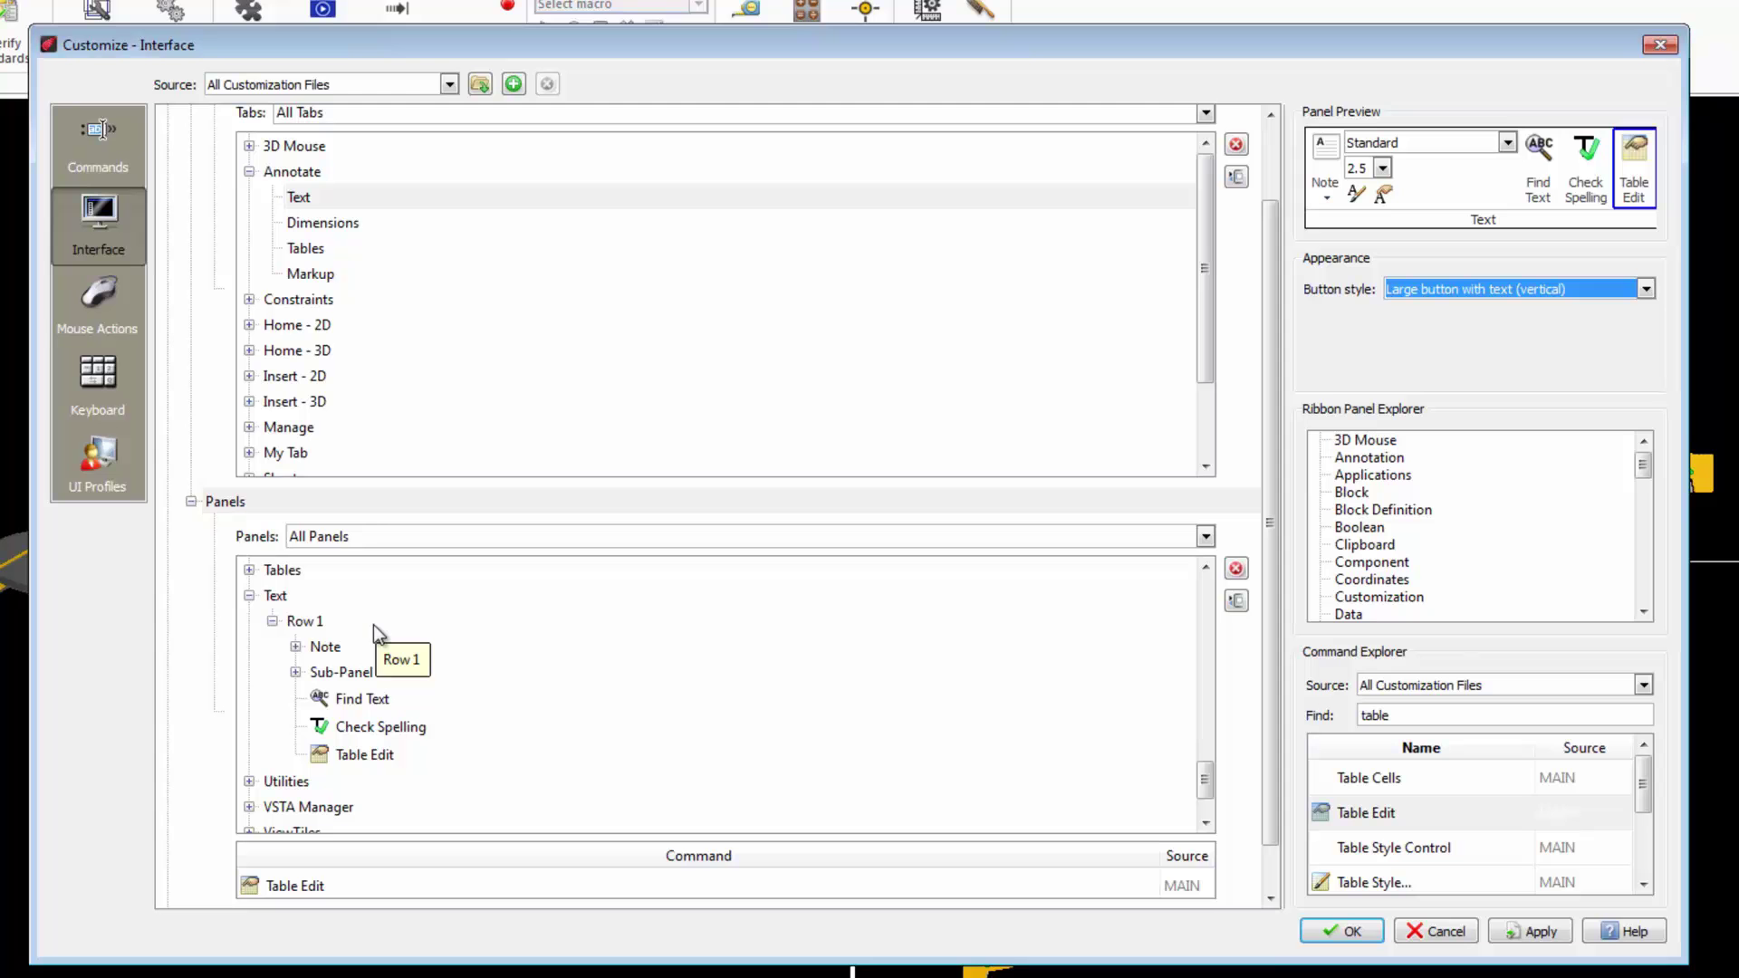
# Duplicate the Text panel and name the copy 'Text 2'.
pyautogui.click(277, 596)
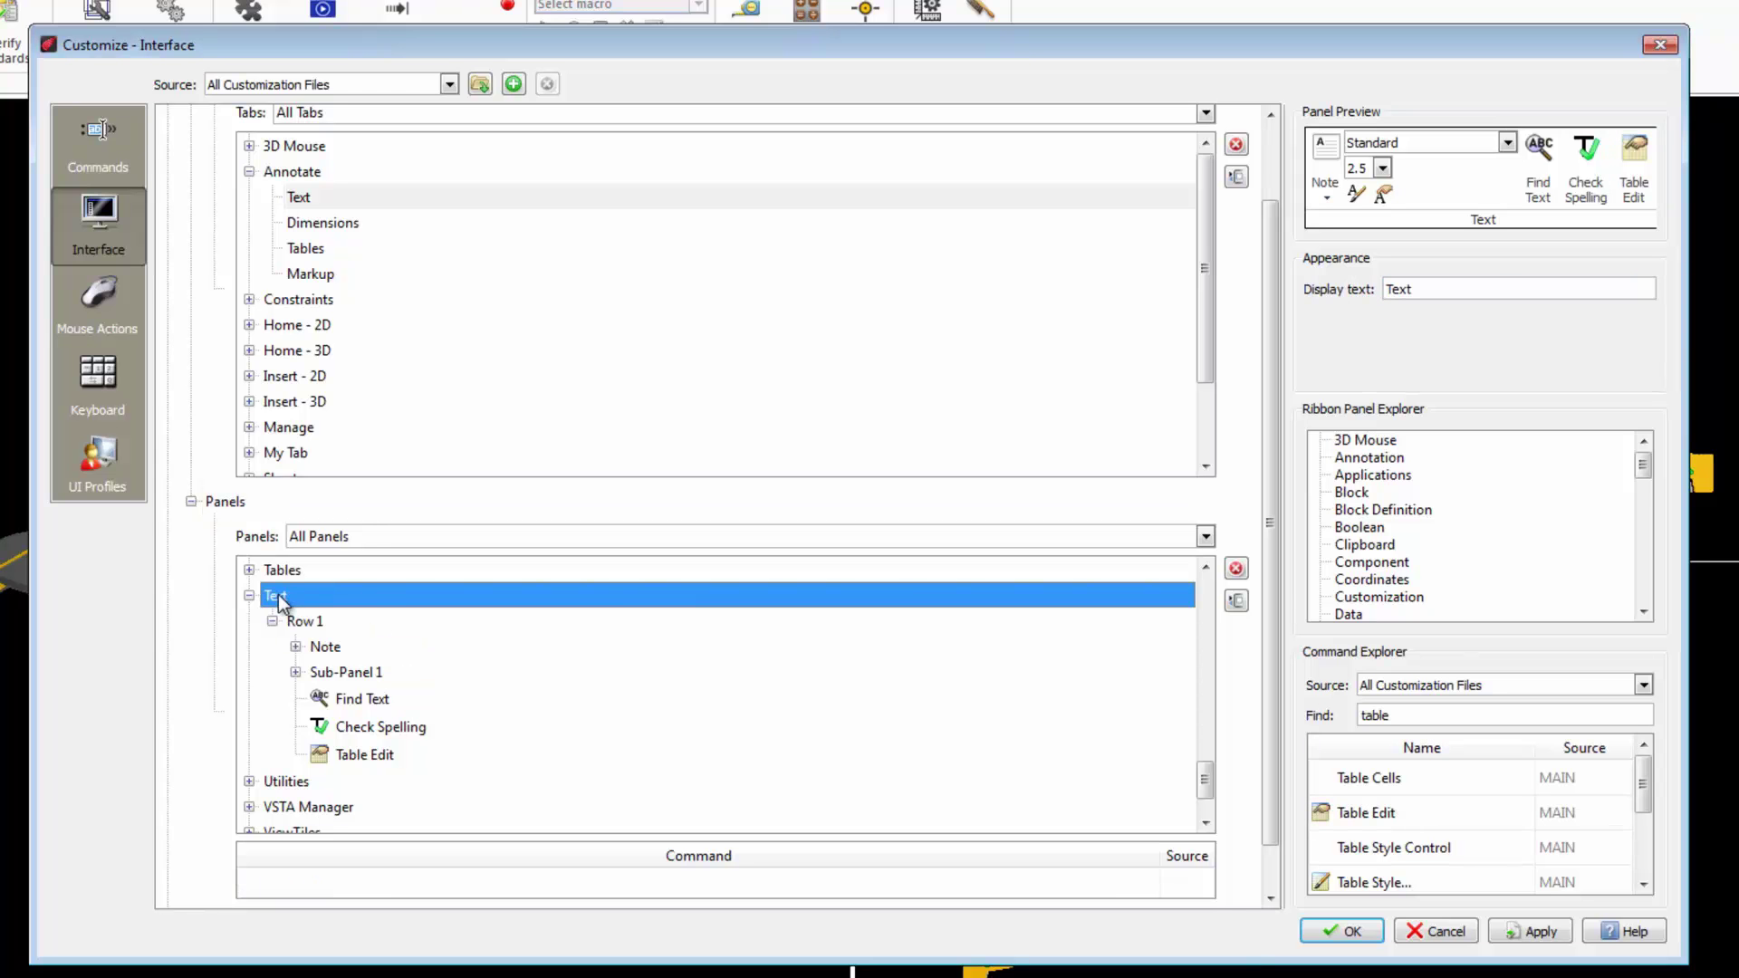
pyautogui.rightClick(281, 602)
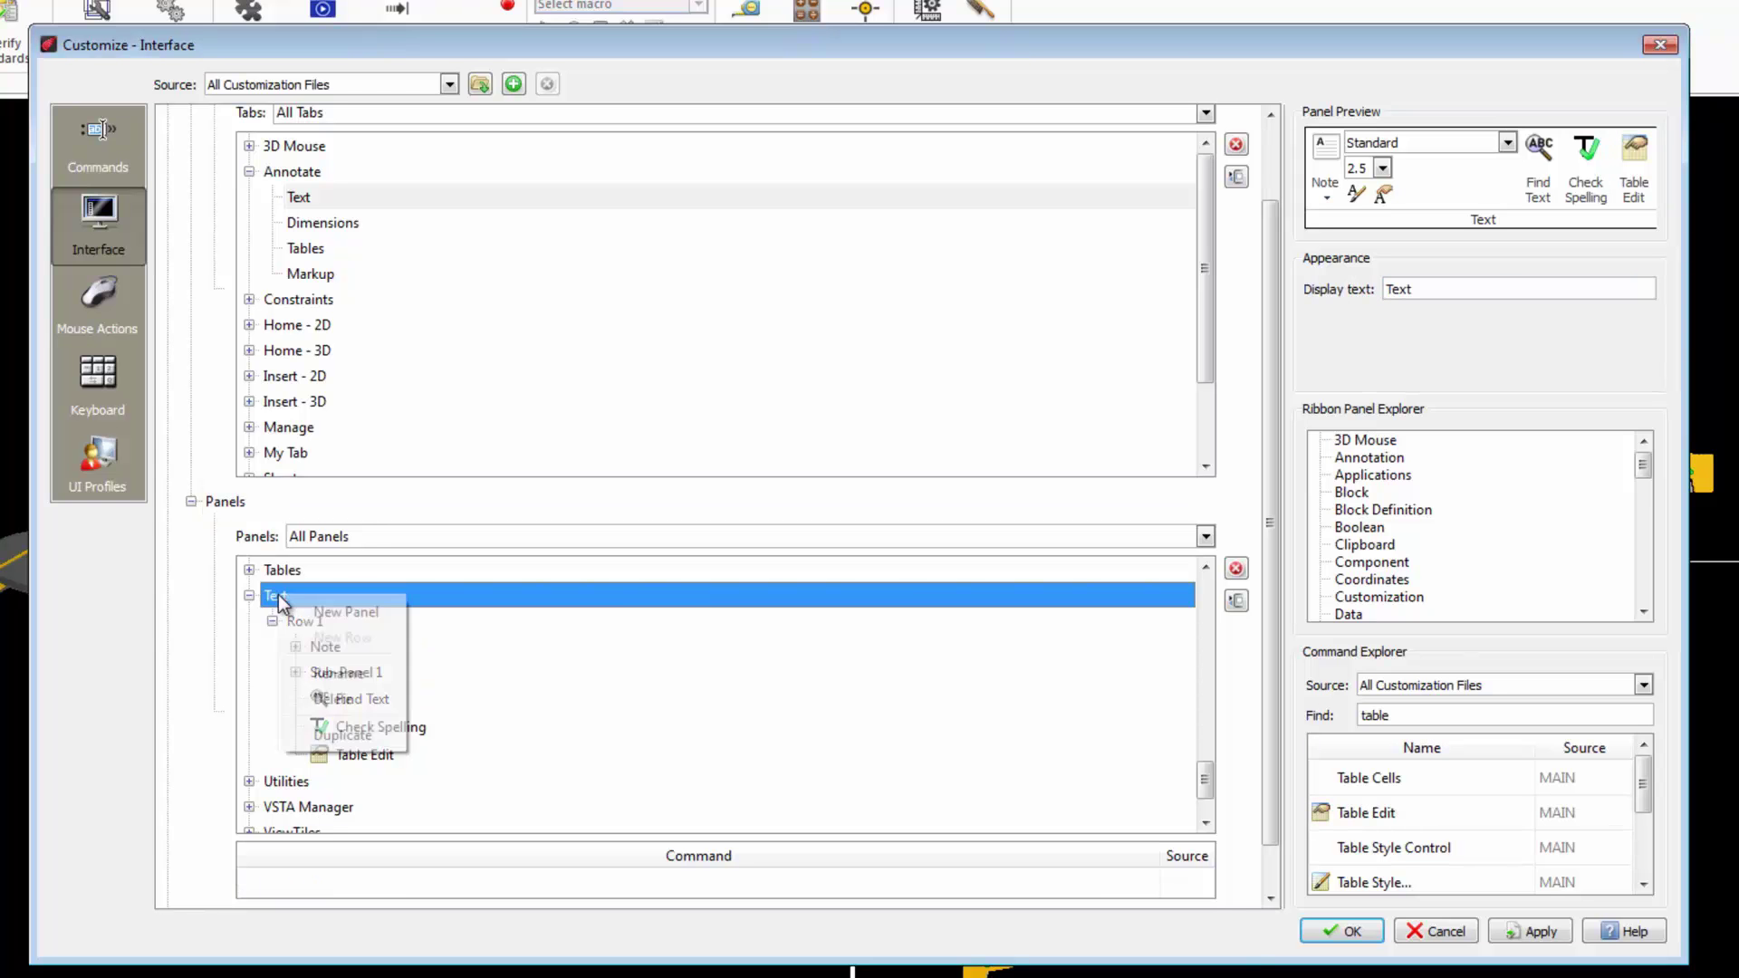
pyautogui.click(371, 736)
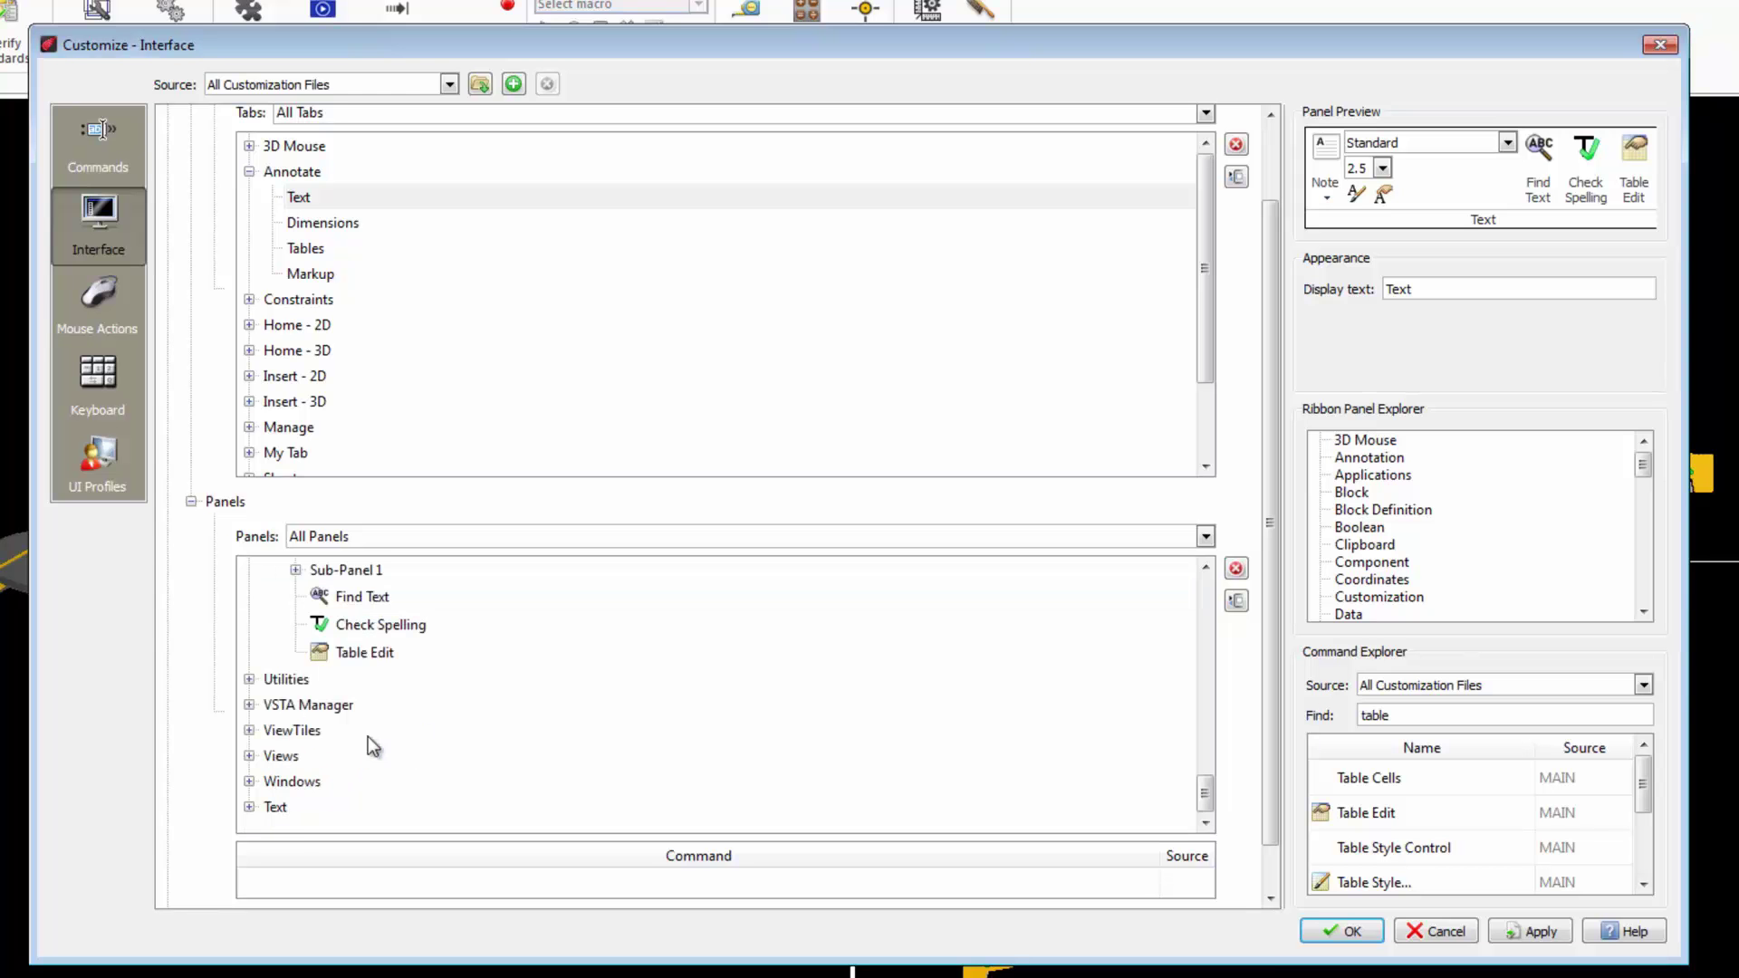
pyautogui.rightClick(279, 807)
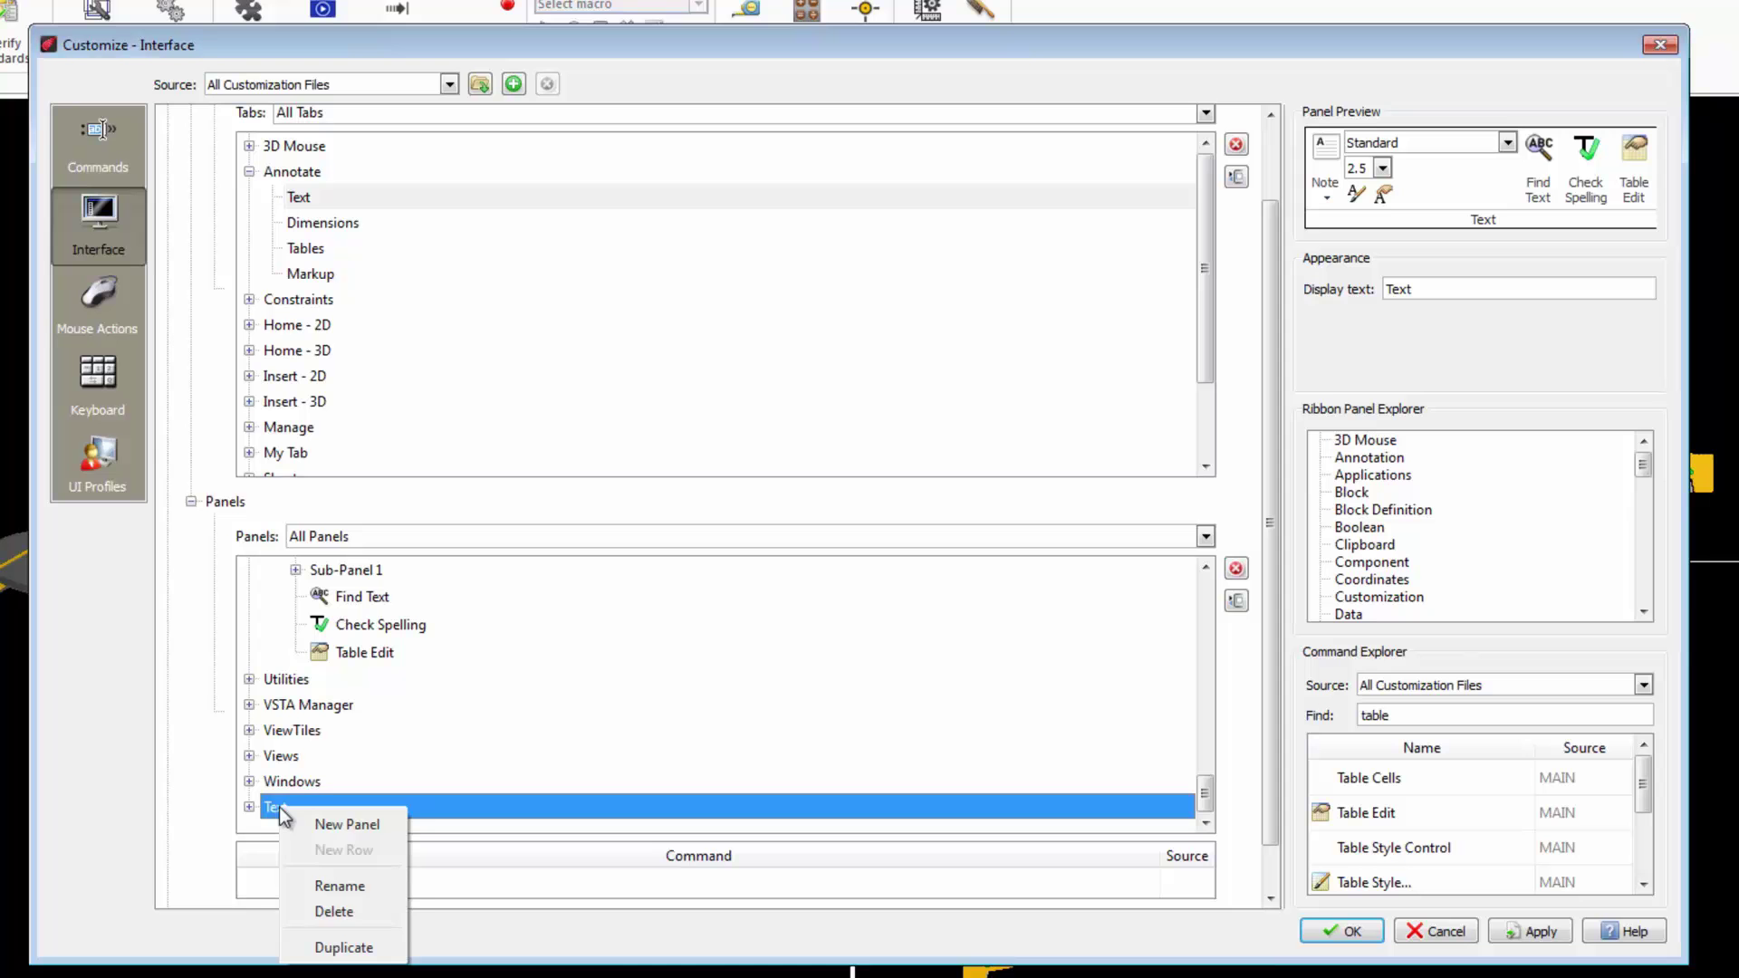
pyautogui.click(339, 885)
pyautogui.click(316, 807)
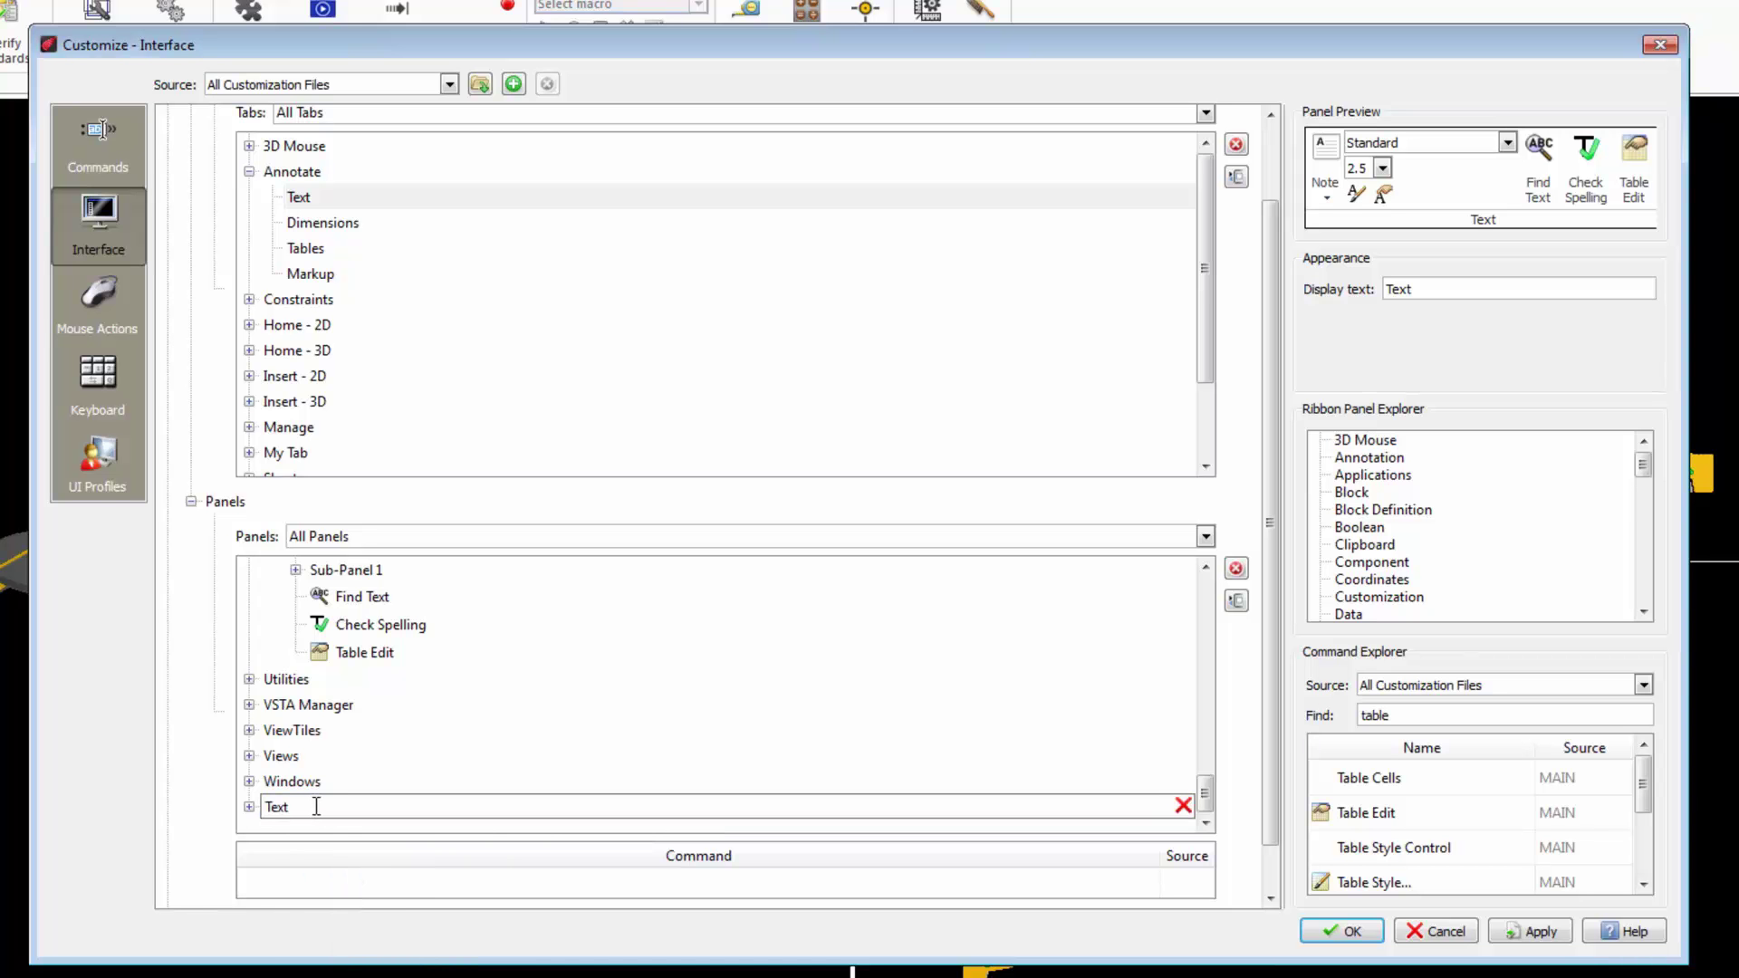
pyautogui.write('2')
pyautogui.click(248, 808)
# Delete Table Edit from the original Text panel, leaving it only in Text 2.
pyautogui.doubleClick(311, 803)
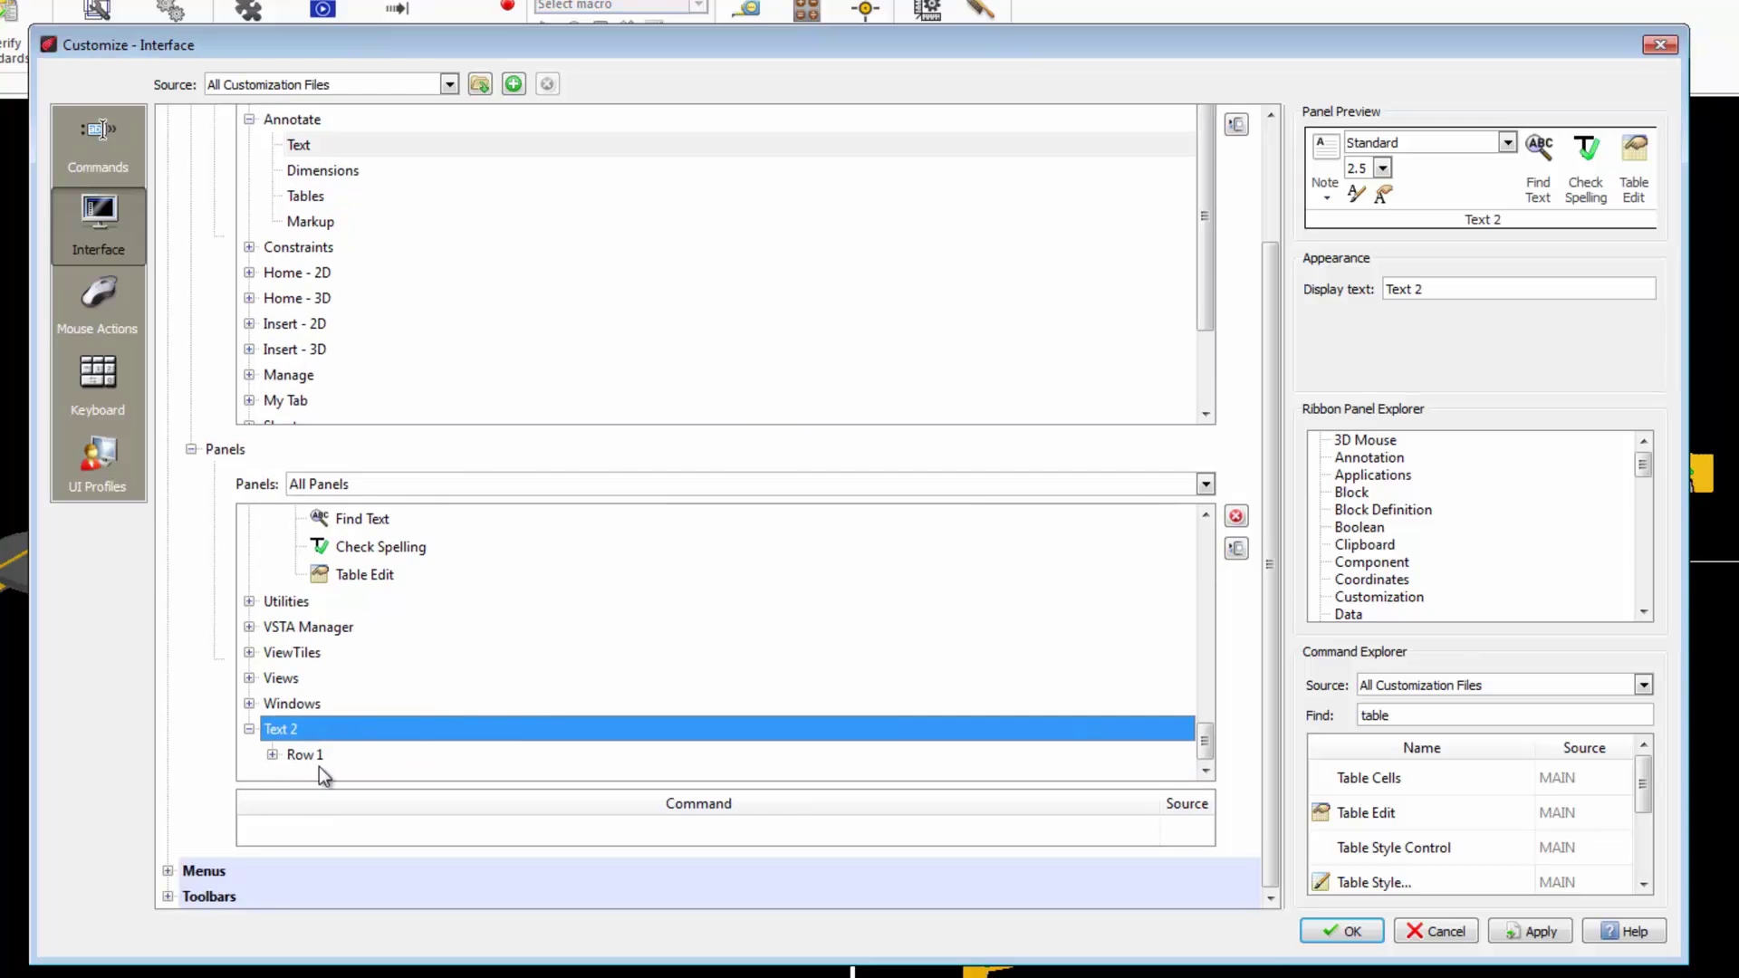
pyautogui.click(273, 623)
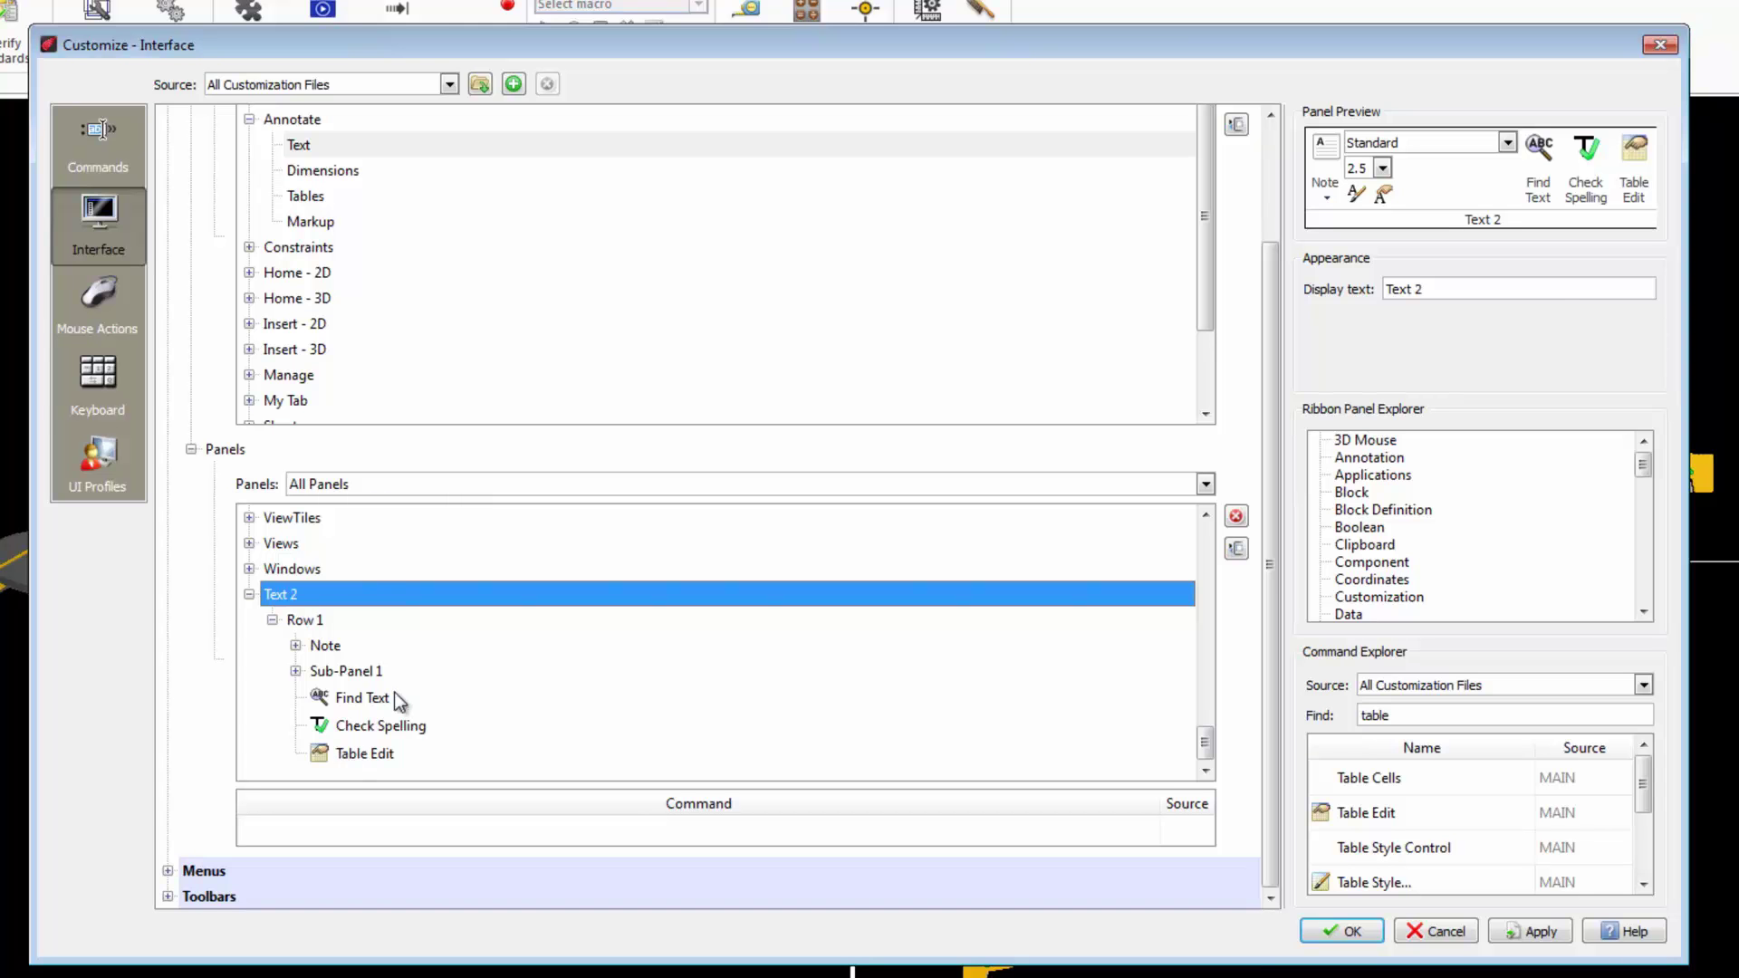
pyautogui.scroll(2, 338, 693)
pyautogui.scroll(1, 345, 716)
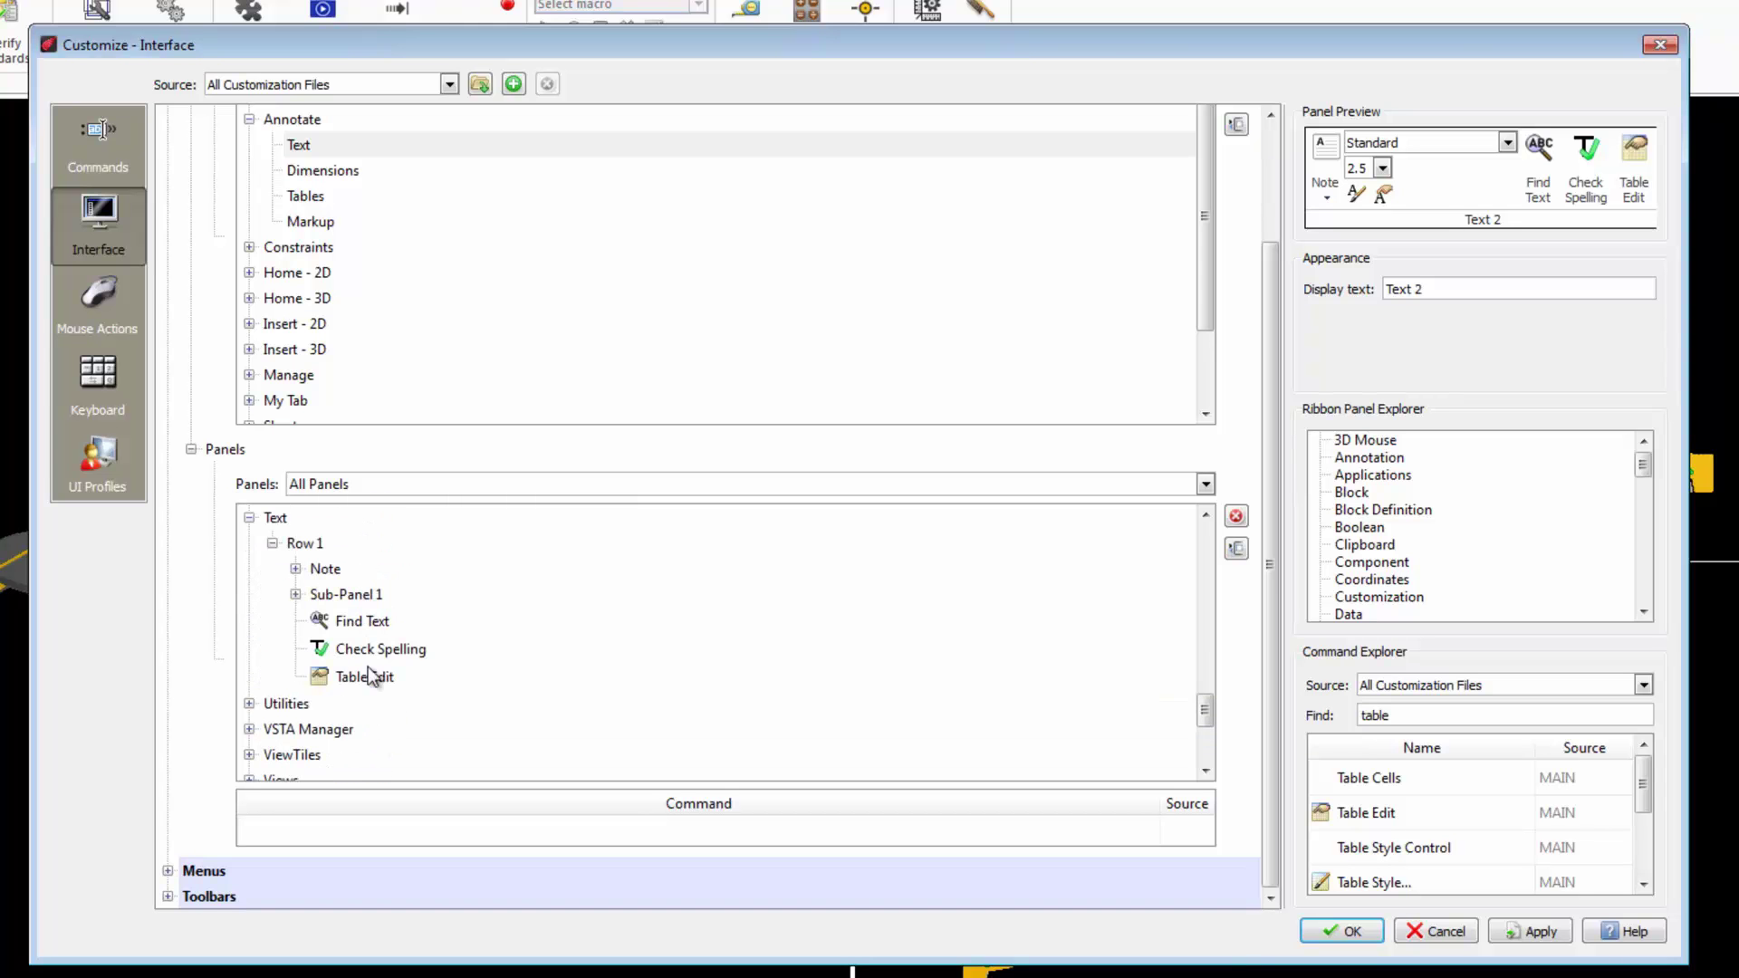
pyautogui.click(370, 676)
pyautogui.rightClick(380, 682)
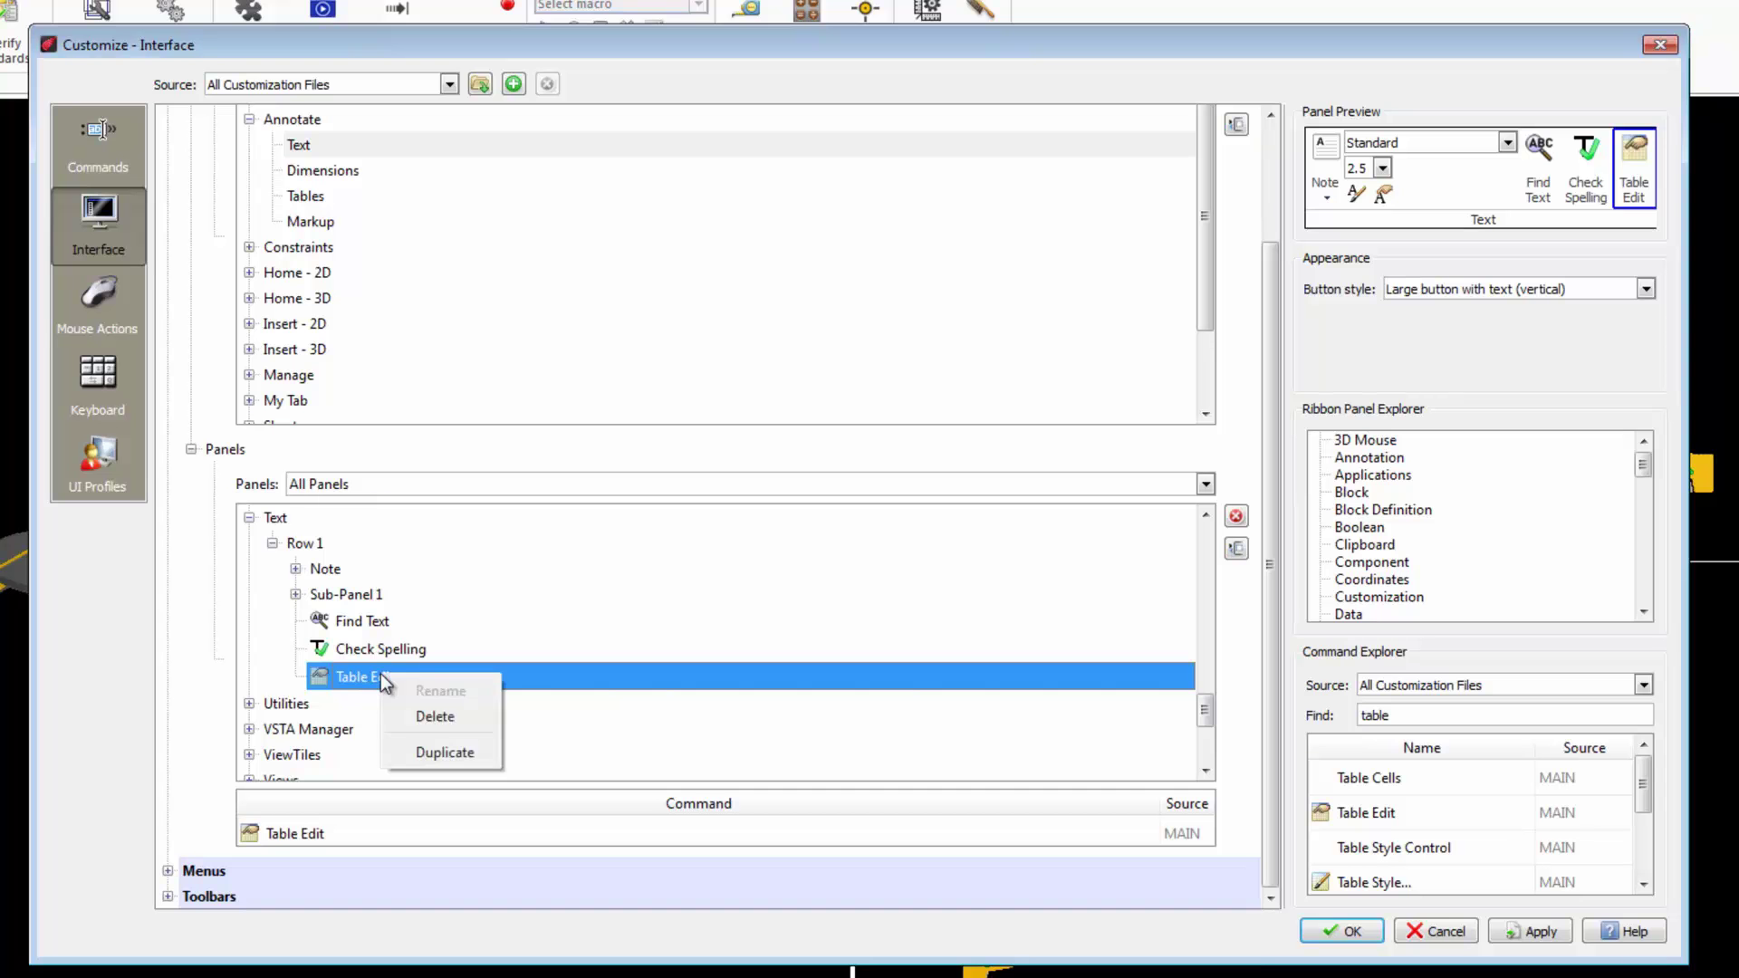
pyautogui.click(438, 717)
pyautogui.scroll(-3, 422, 714)
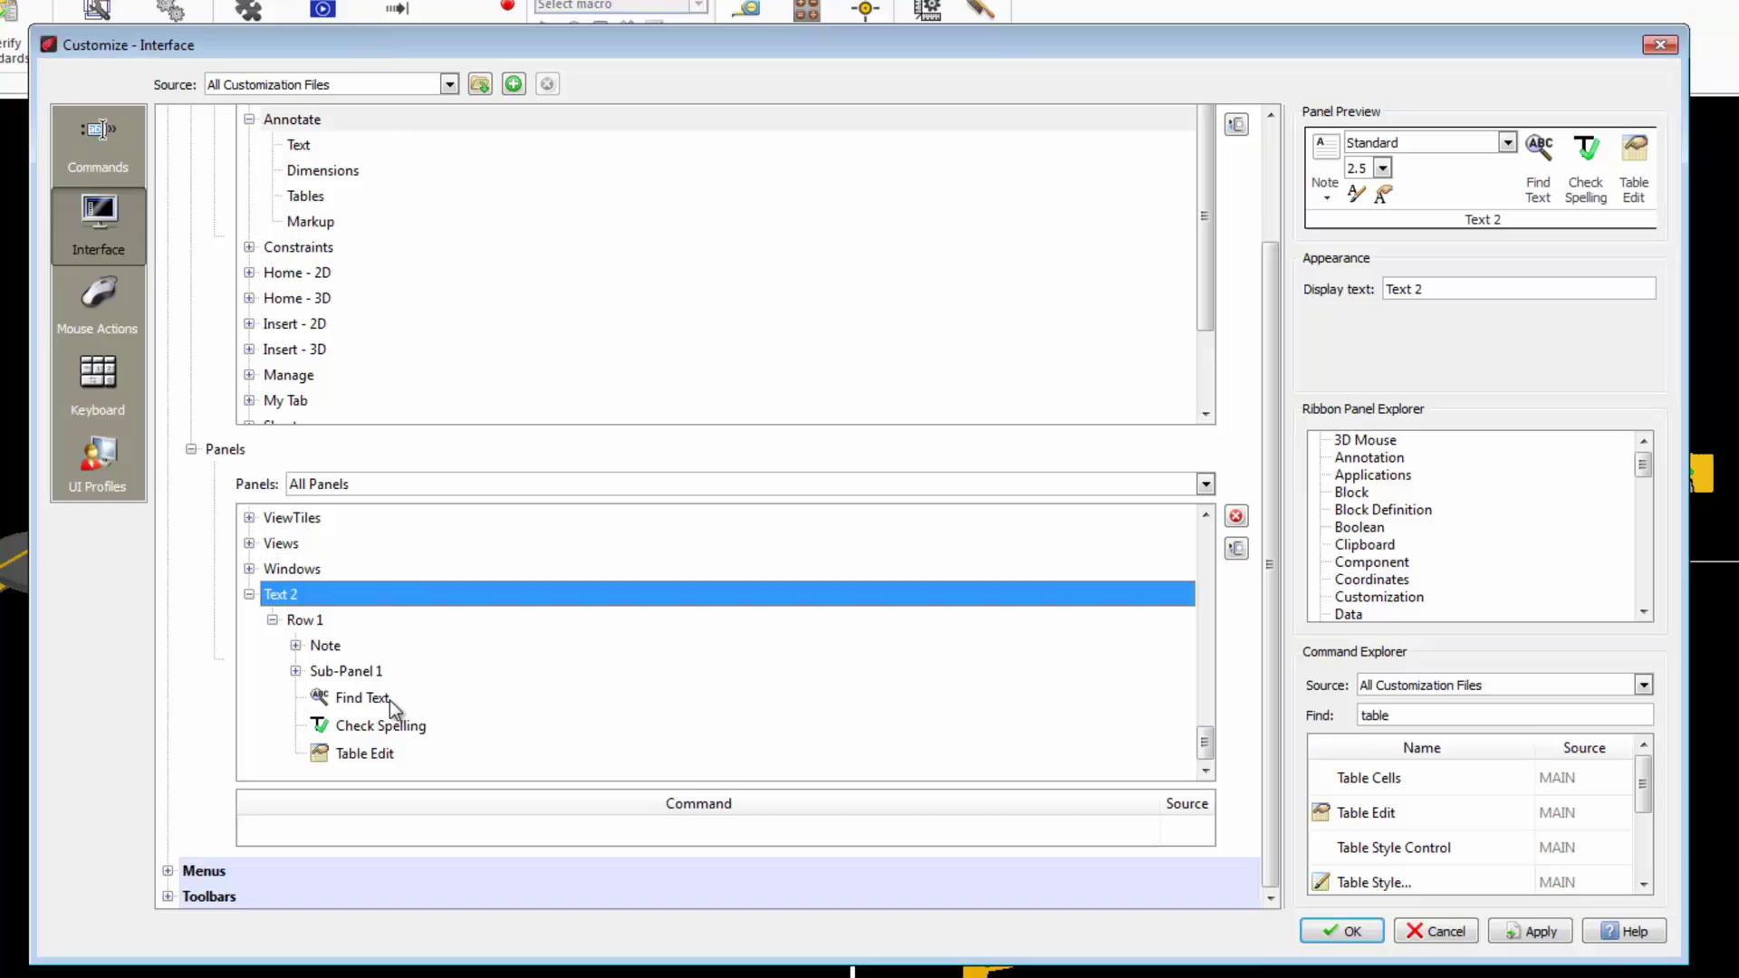
# Add the Text 2 panel to the Annotate tab from the Ribbon Panel Explorer.
pyautogui.click(297, 123)
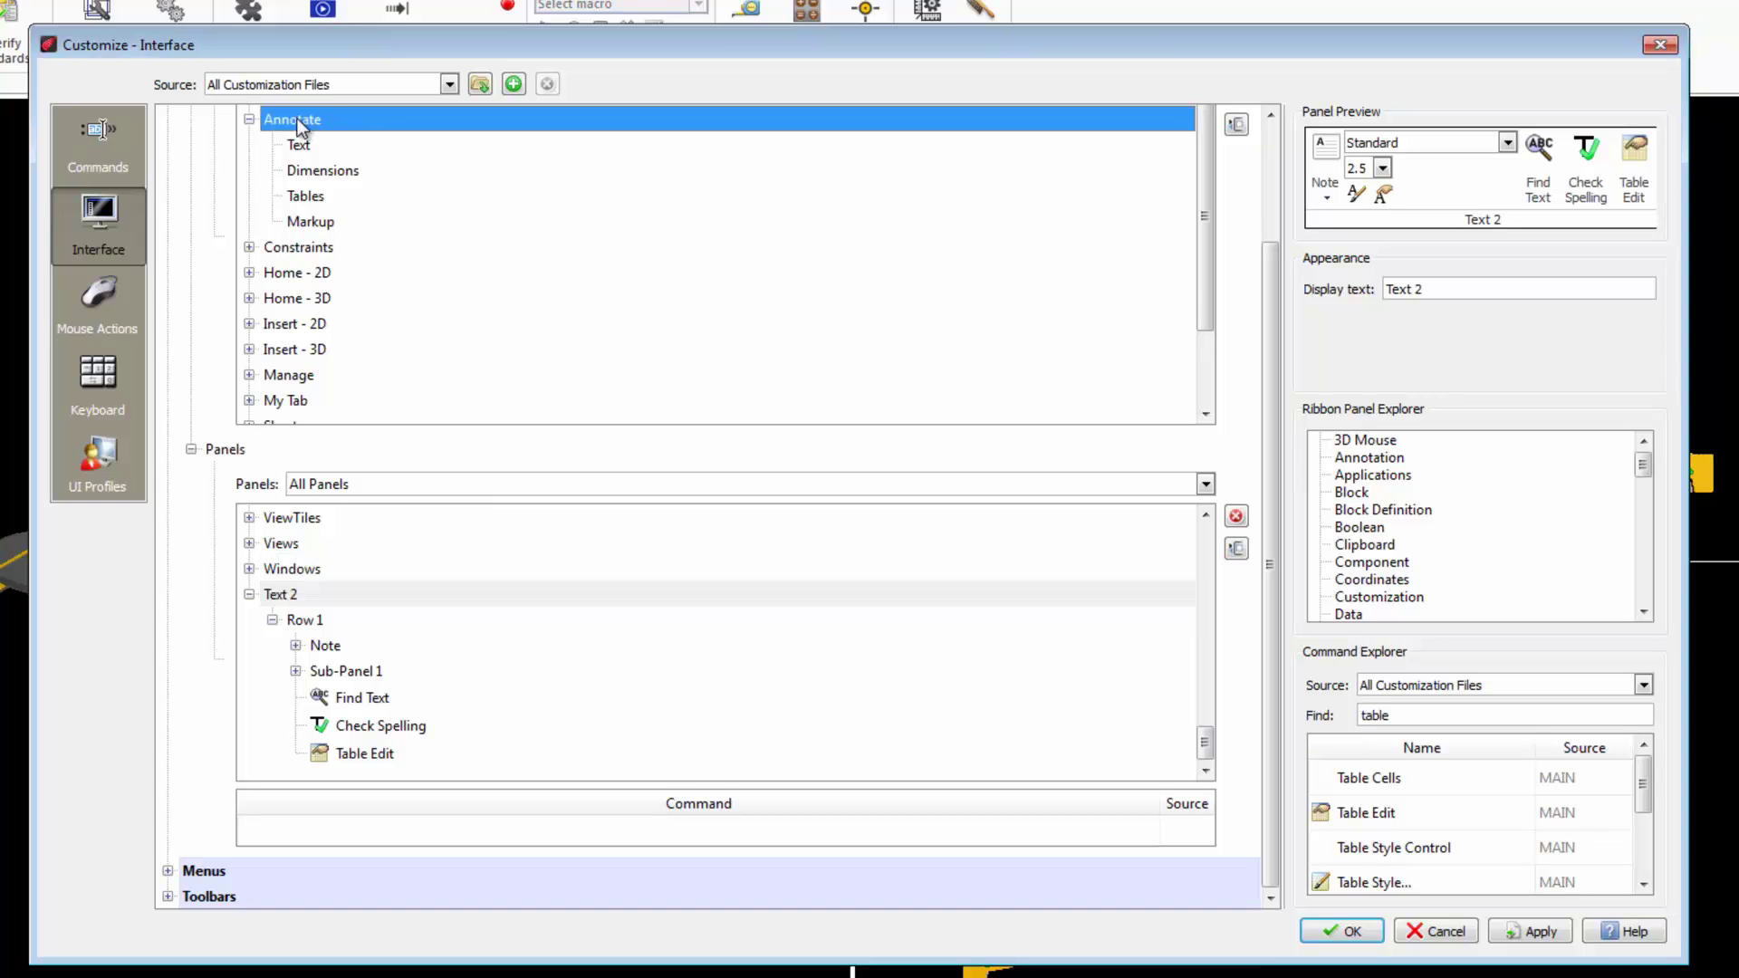
pyautogui.click(297, 120)
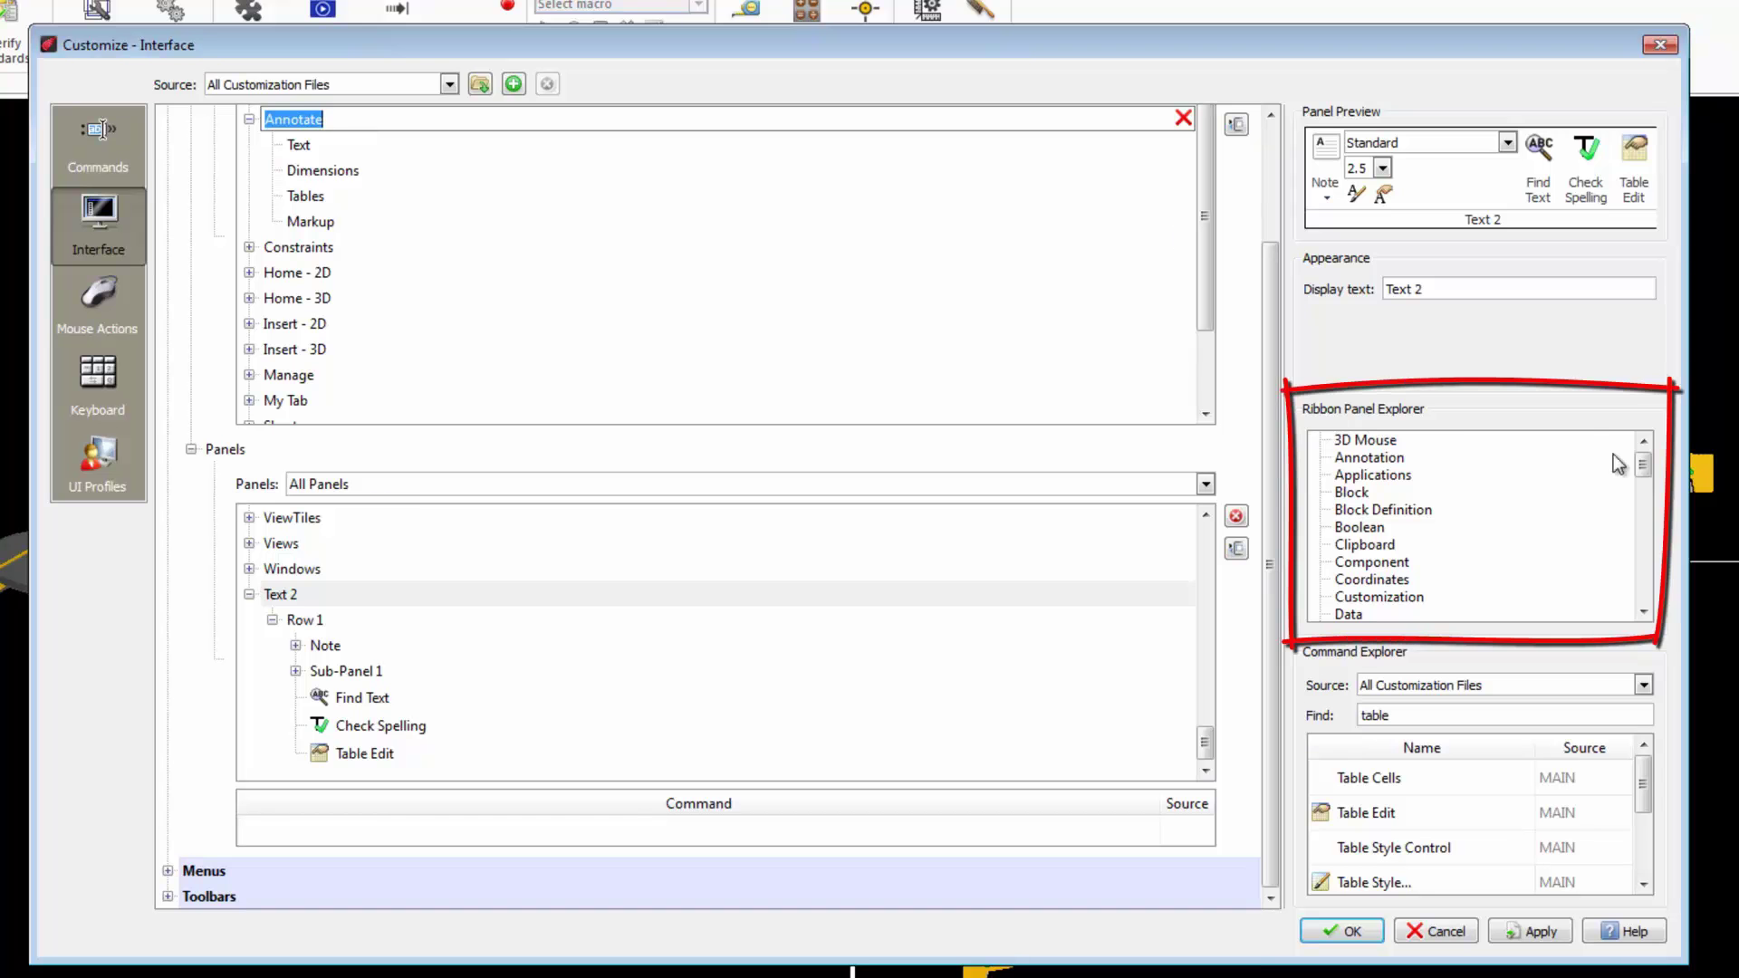
pyautogui.moveTo(1644, 467); pyautogui.dragTo(1644, 580)
pyautogui.moveTo(1361, 561)
pyautogui.mouseDown()
pyautogui.moveTo(533, 183)
pyautogui.moveTo(323, 142)
pyautogui.mouseUp()
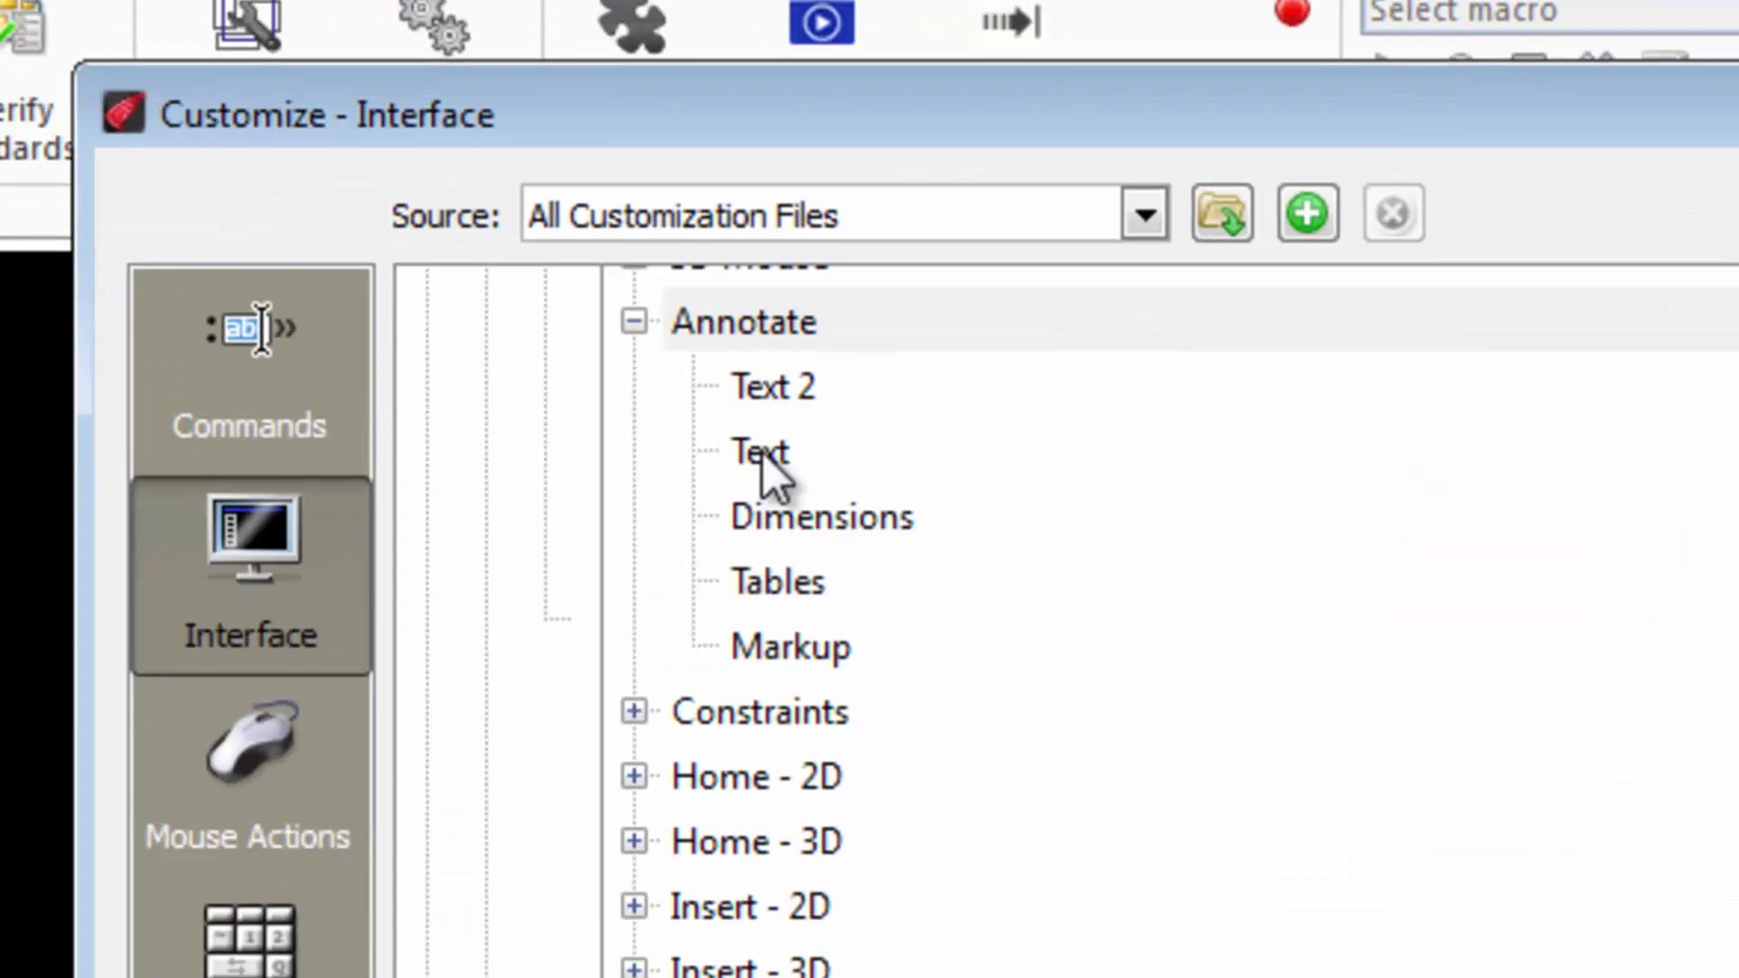
# Delete the original Text panel entry from the Annotate tab.
pyautogui.click(403, 239)
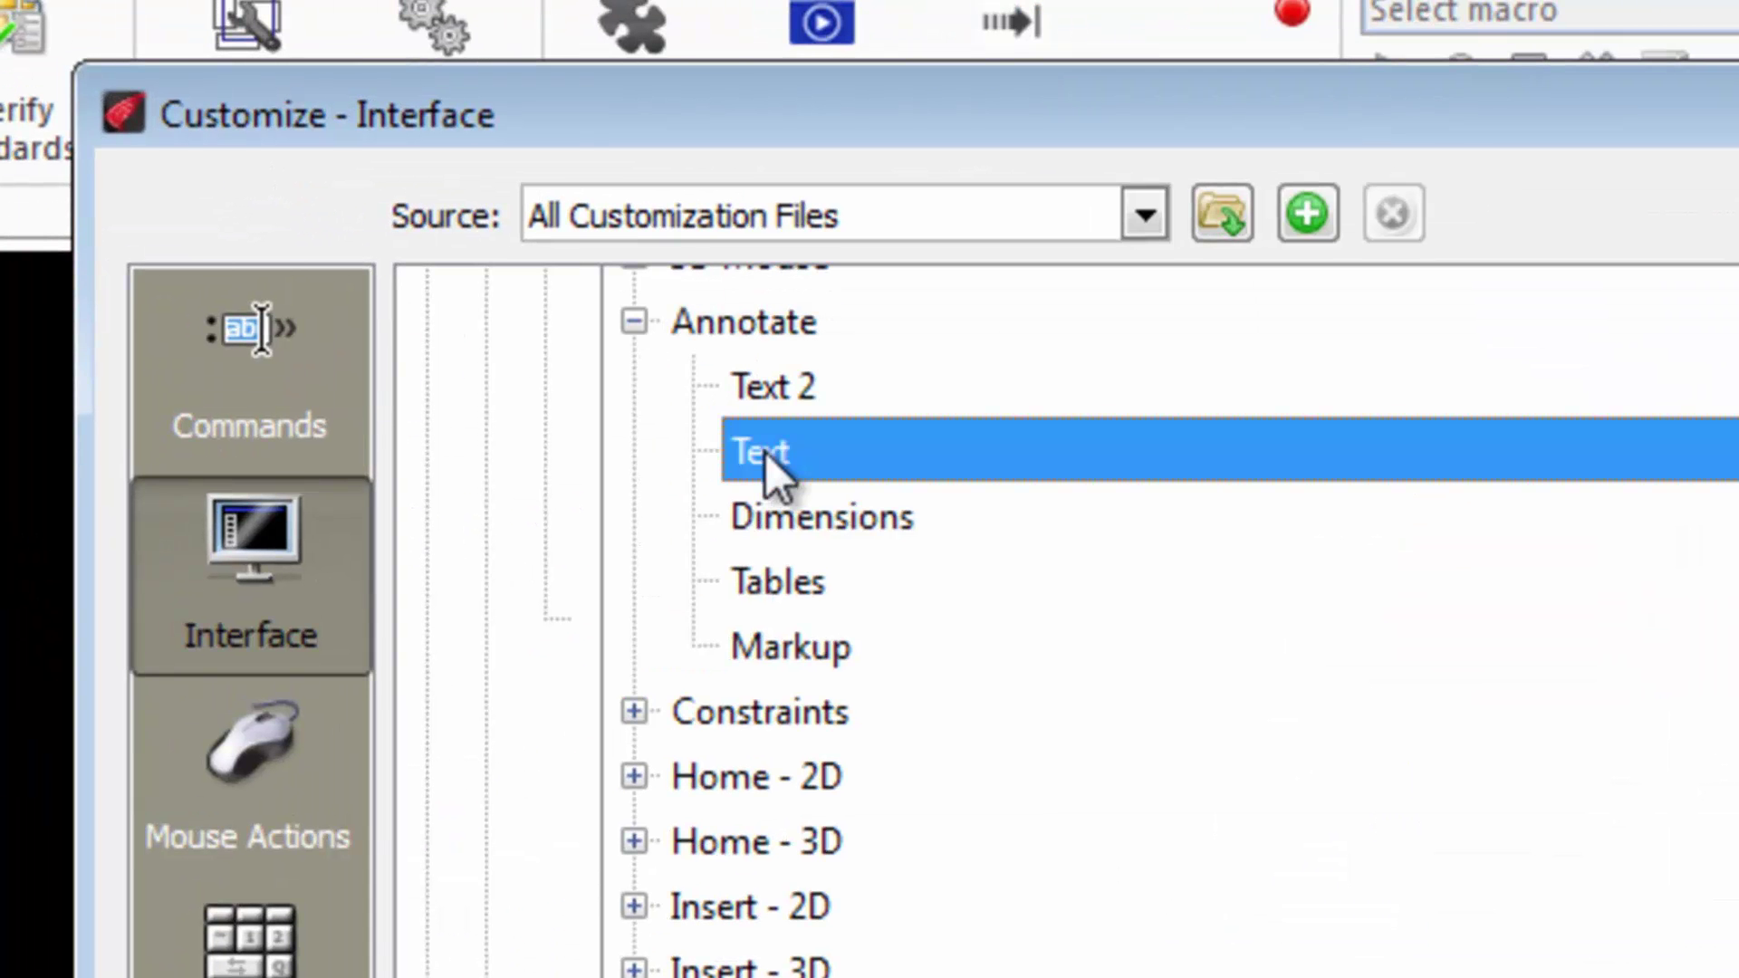
pyautogui.rightClick(775, 450)
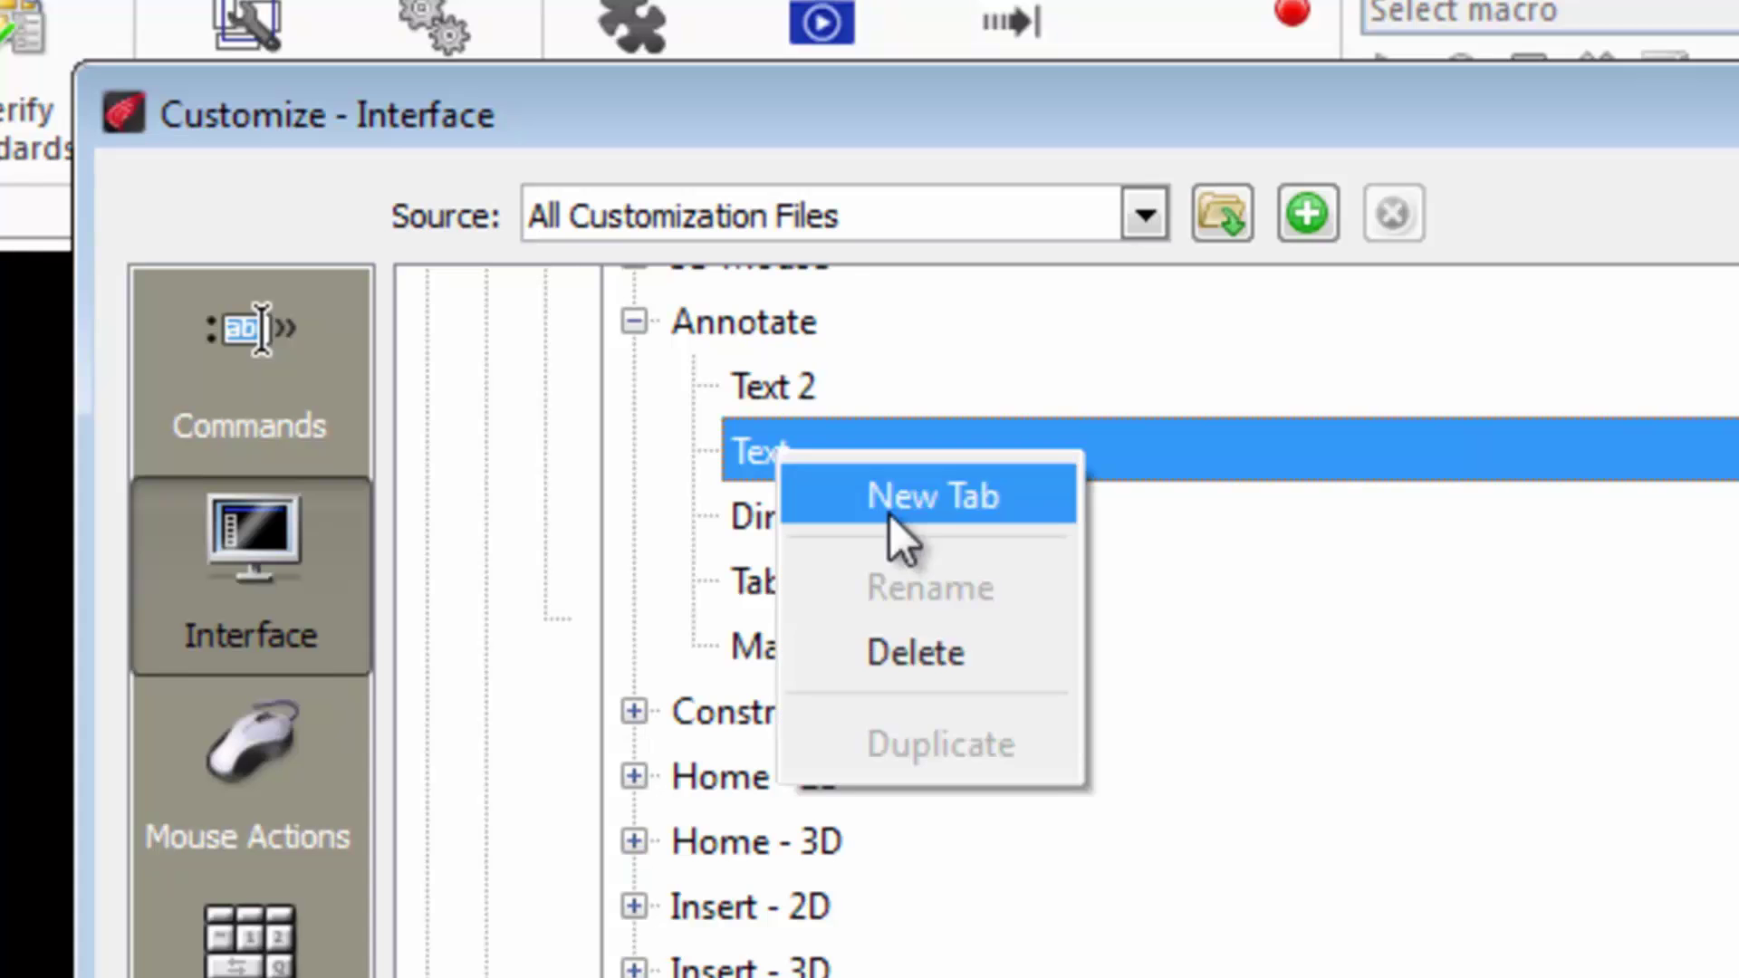
pyautogui.click(960, 632)
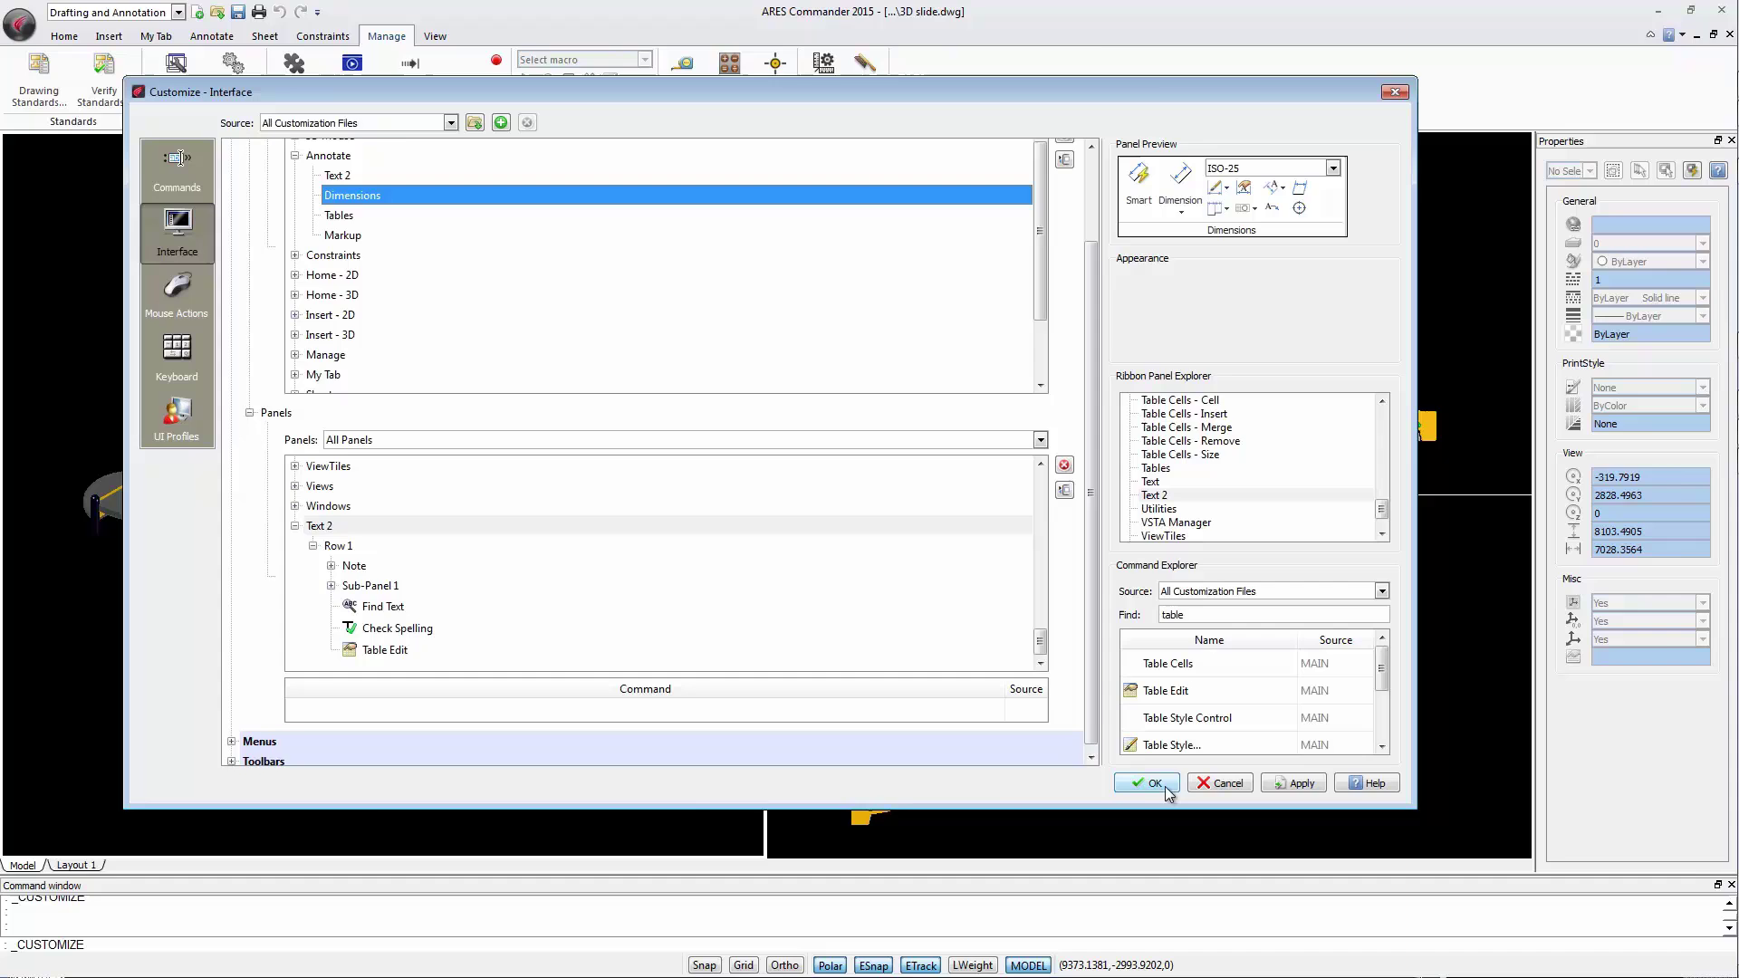
# Save the customization with OK and display the Annotate ribbon showing Text 2 with Table Edit.
pyautogui.click(1155, 784)
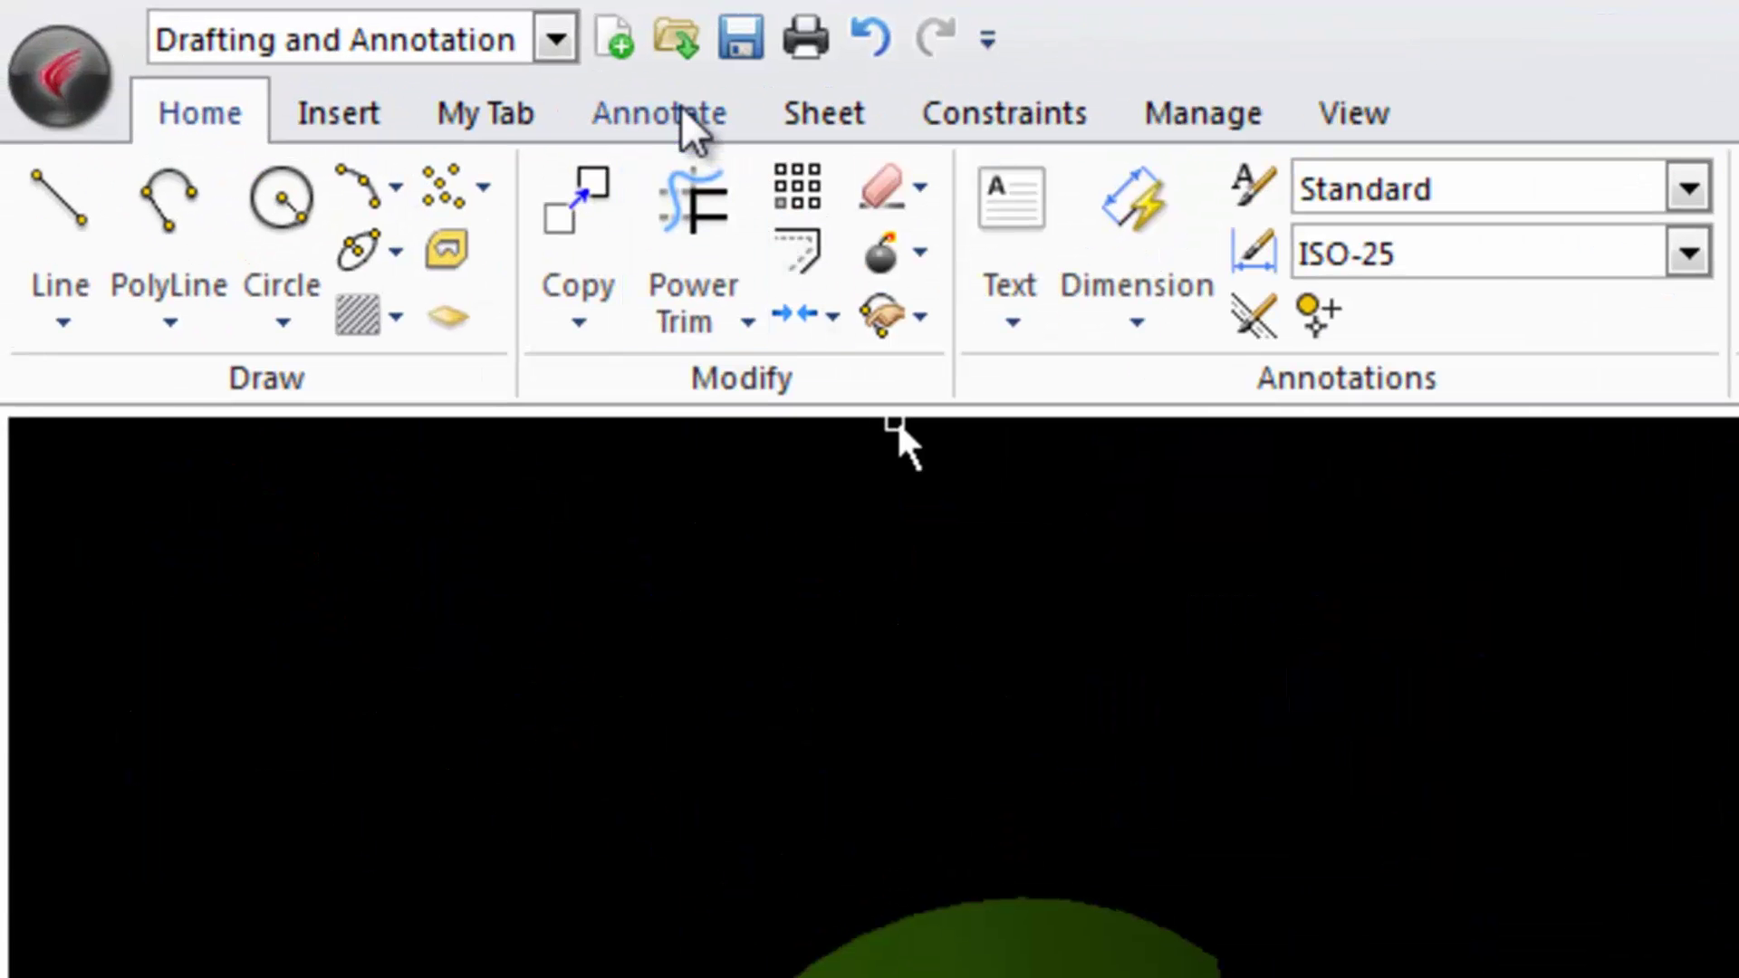
pyautogui.click(684, 111)
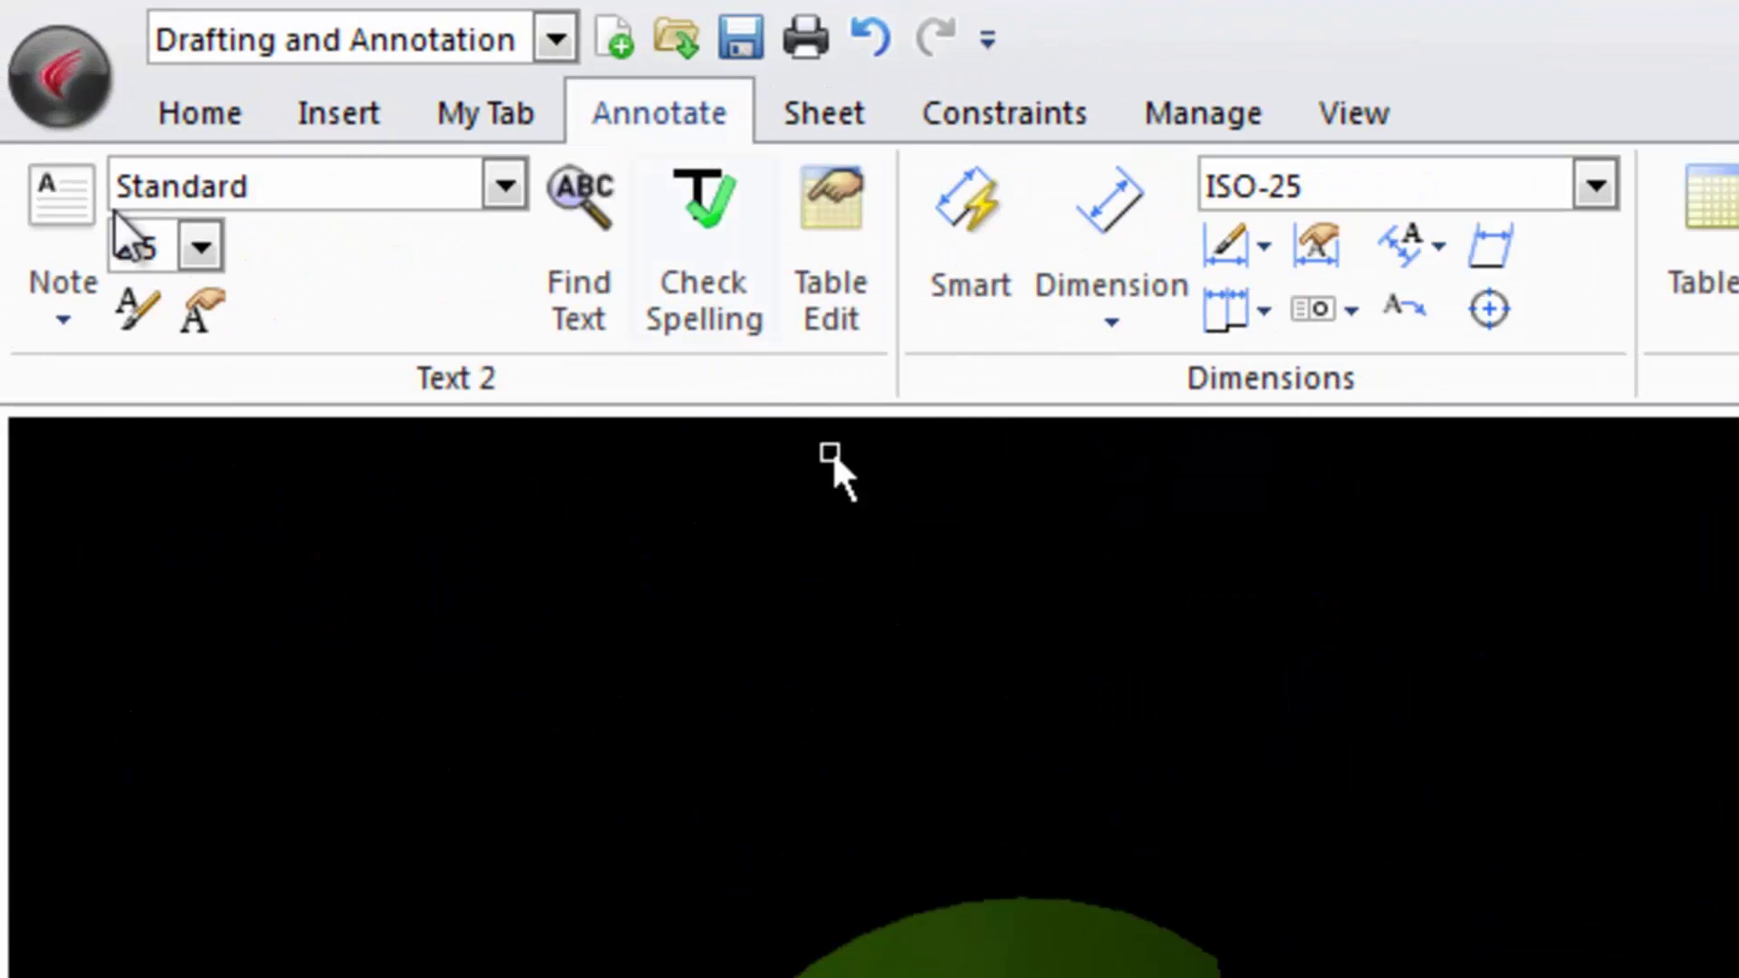